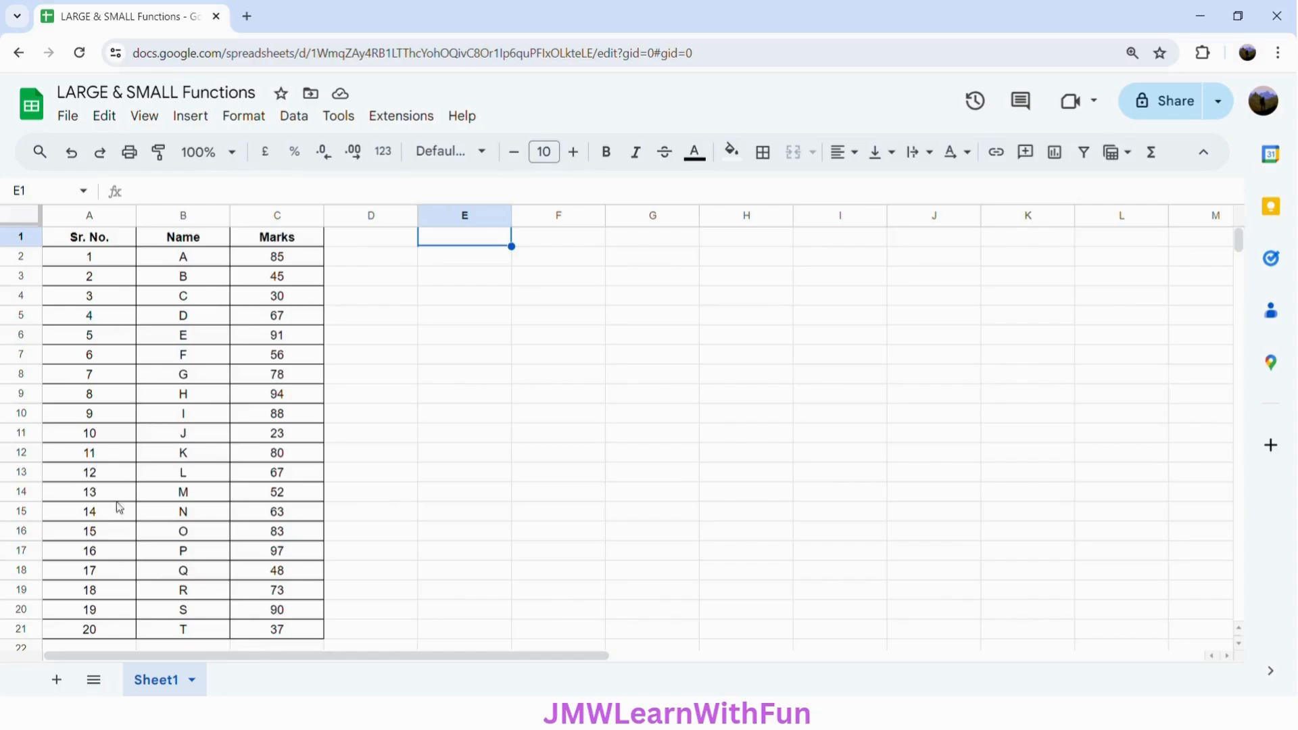
{"action": "left_click", "coordinate": [119, 260]}
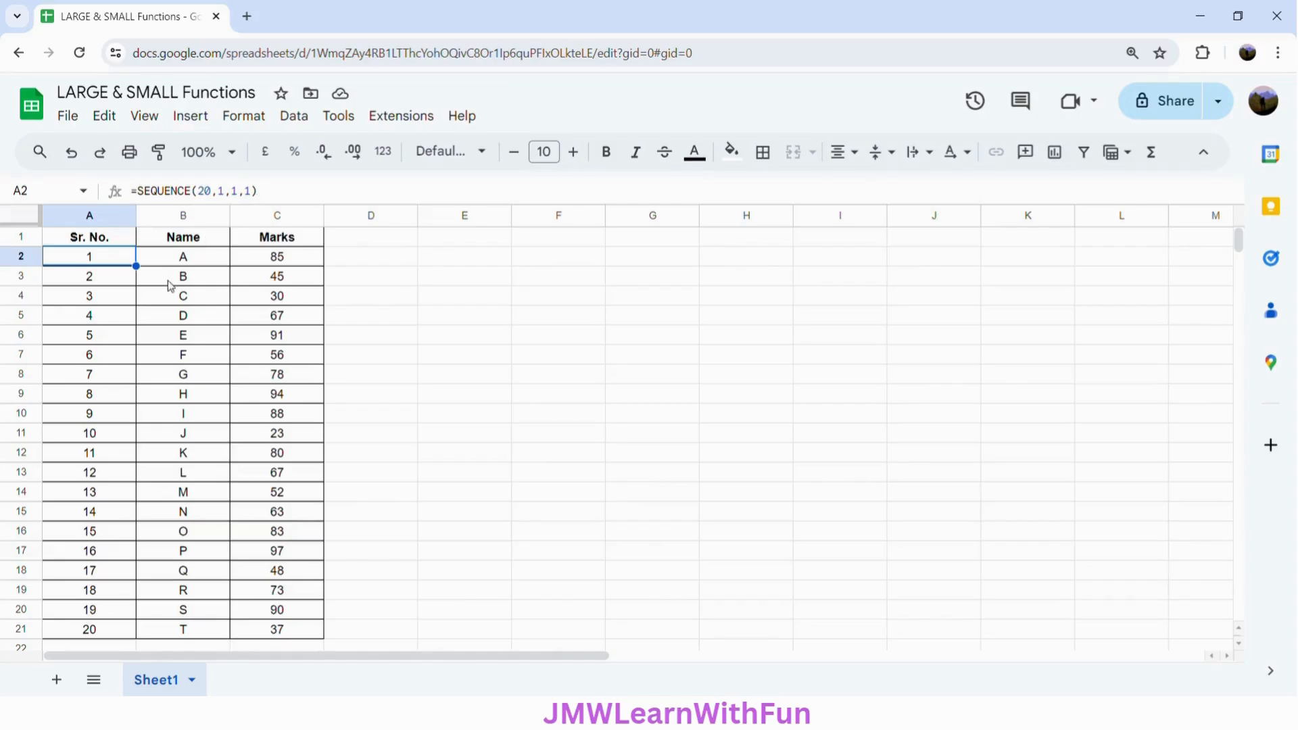
{"action": "left_click", "coordinate": [176, 261]}
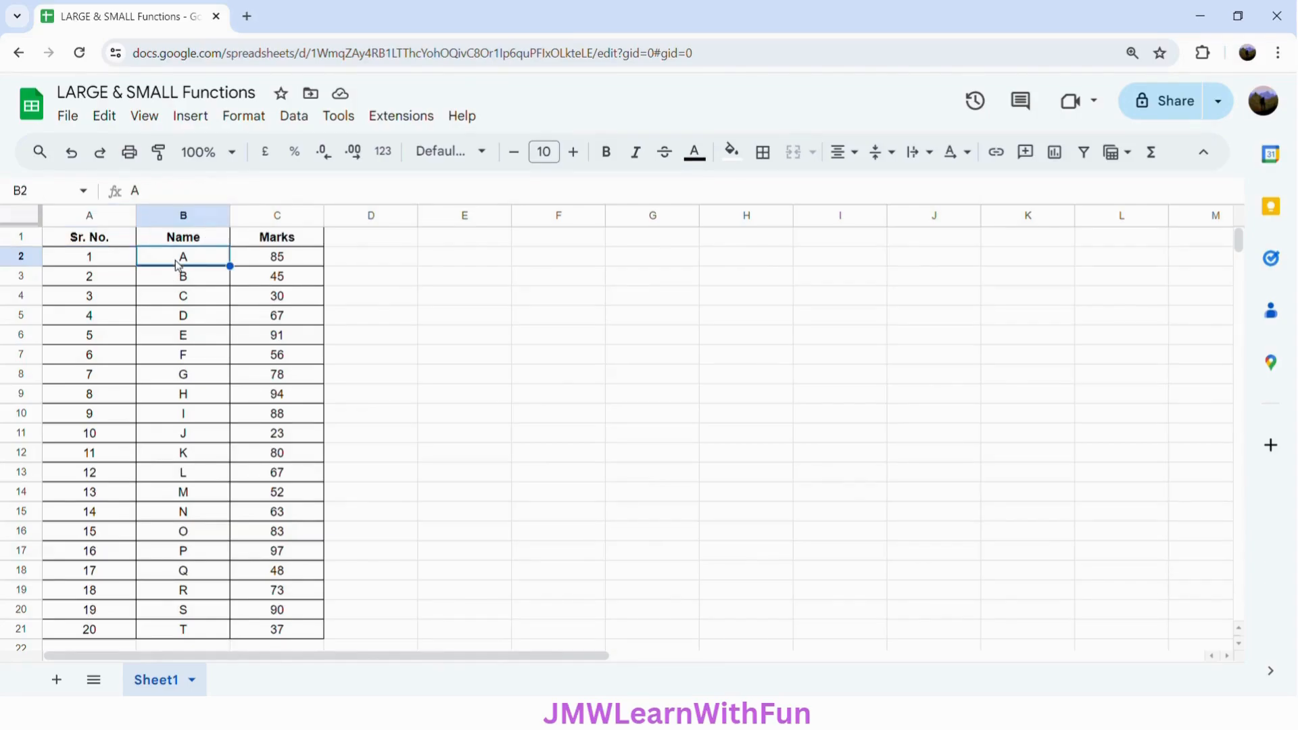
{"action": "left_click", "coordinate": [187, 241]}
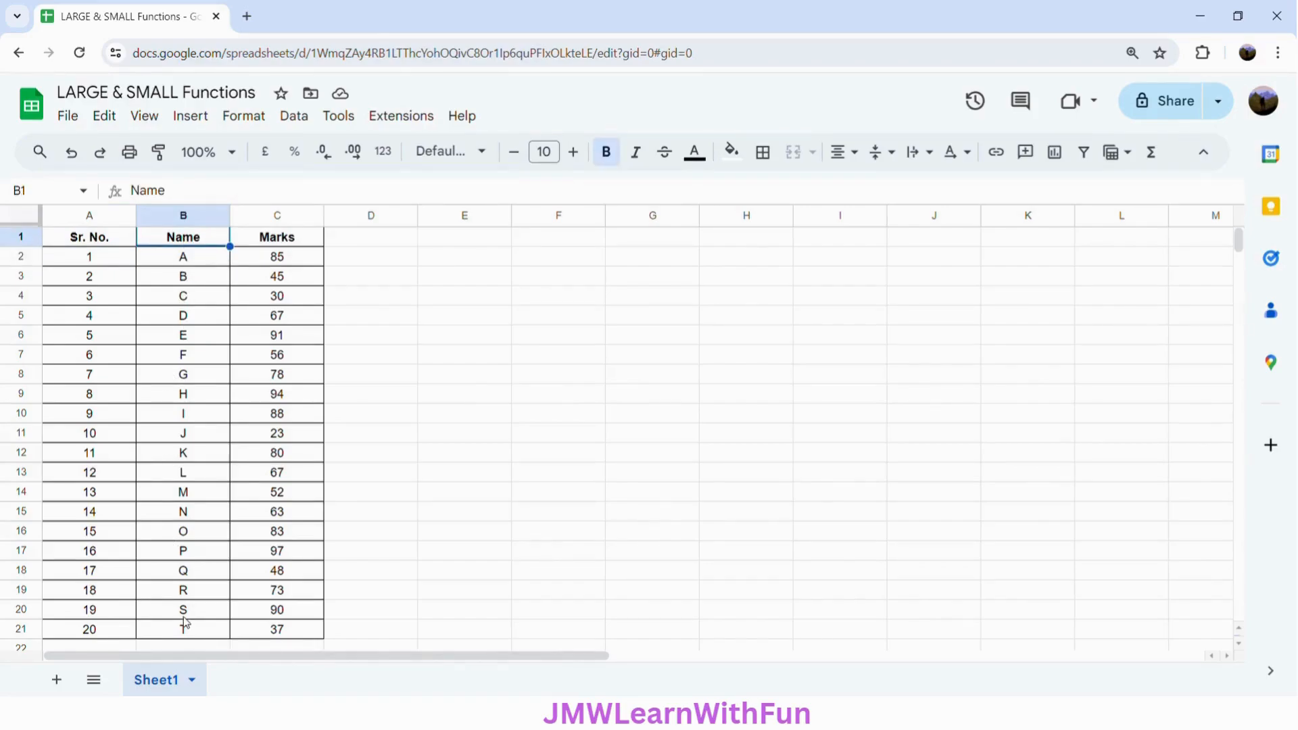
{"action": "left_click", "coordinate": [310, 241]}
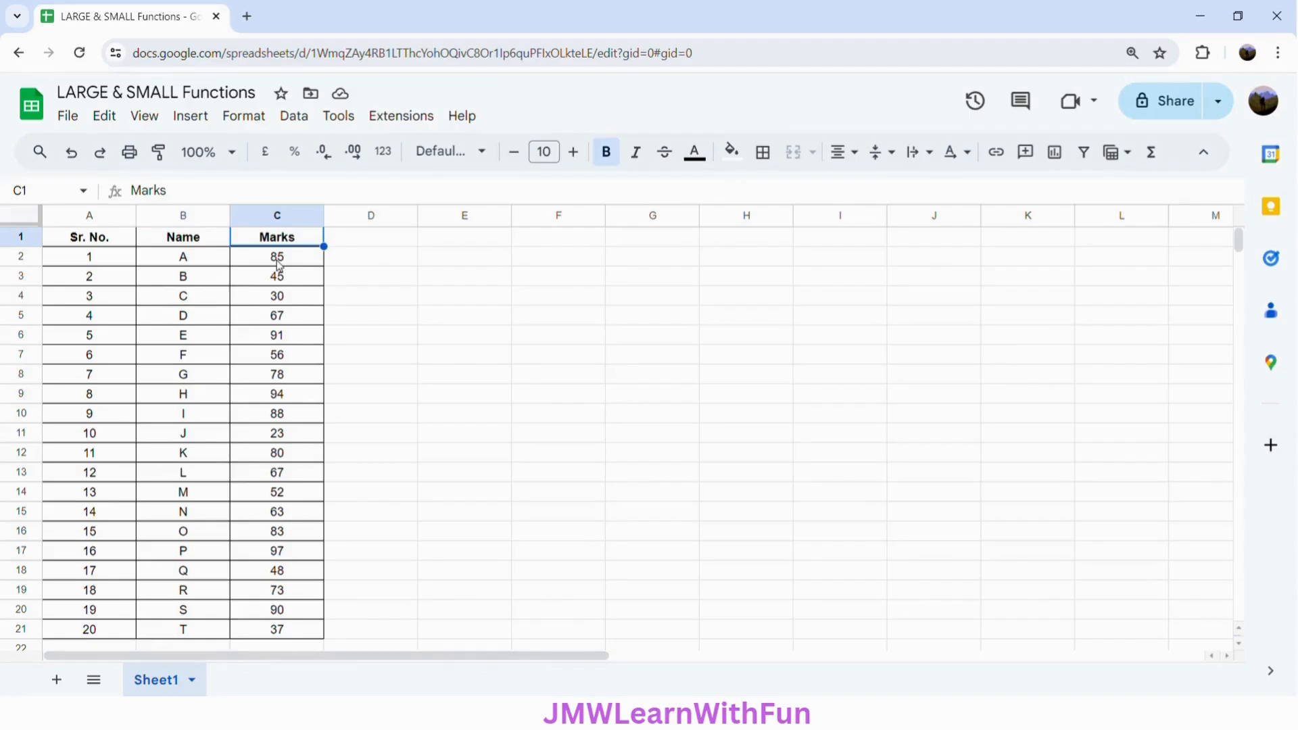
Step: Enter the labels "TOP 5 Students", "Score" and "Name" down cells E1 to E3
{"action": "left_click", "coordinate": [442, 243]}
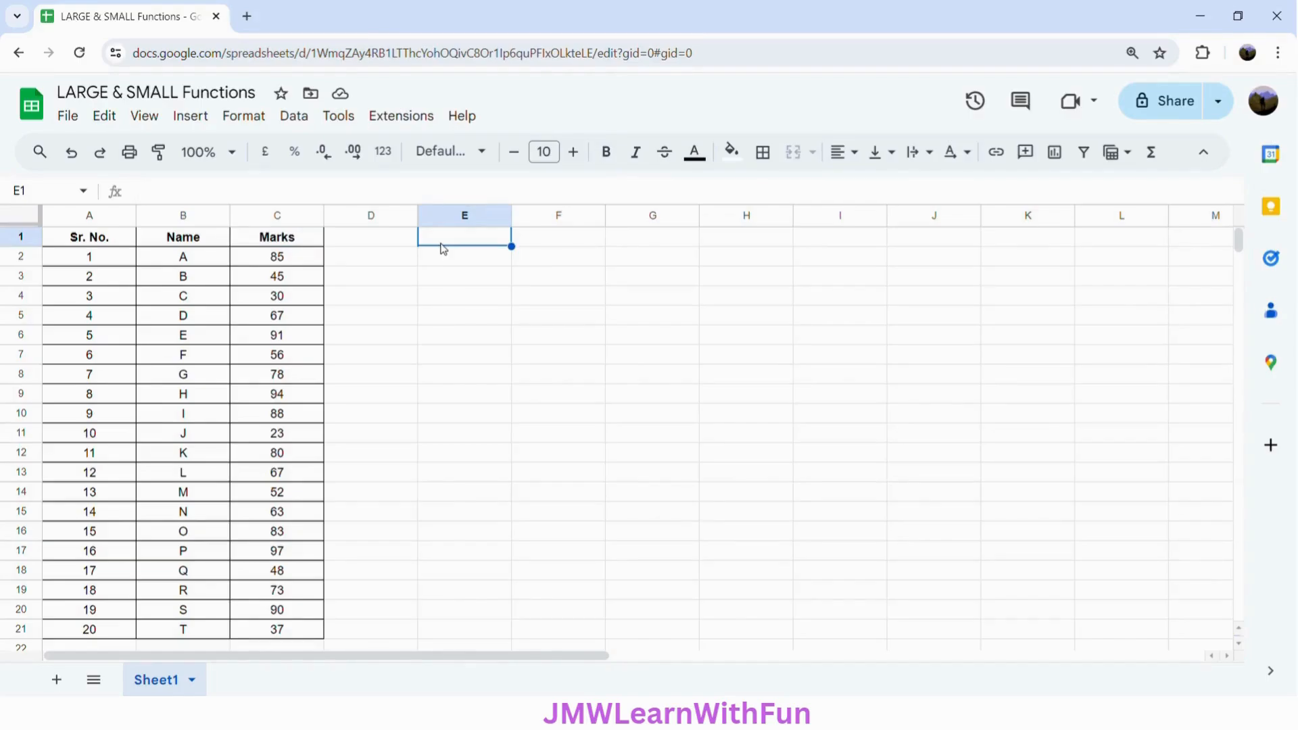
{"action": "type", "text": "T"}
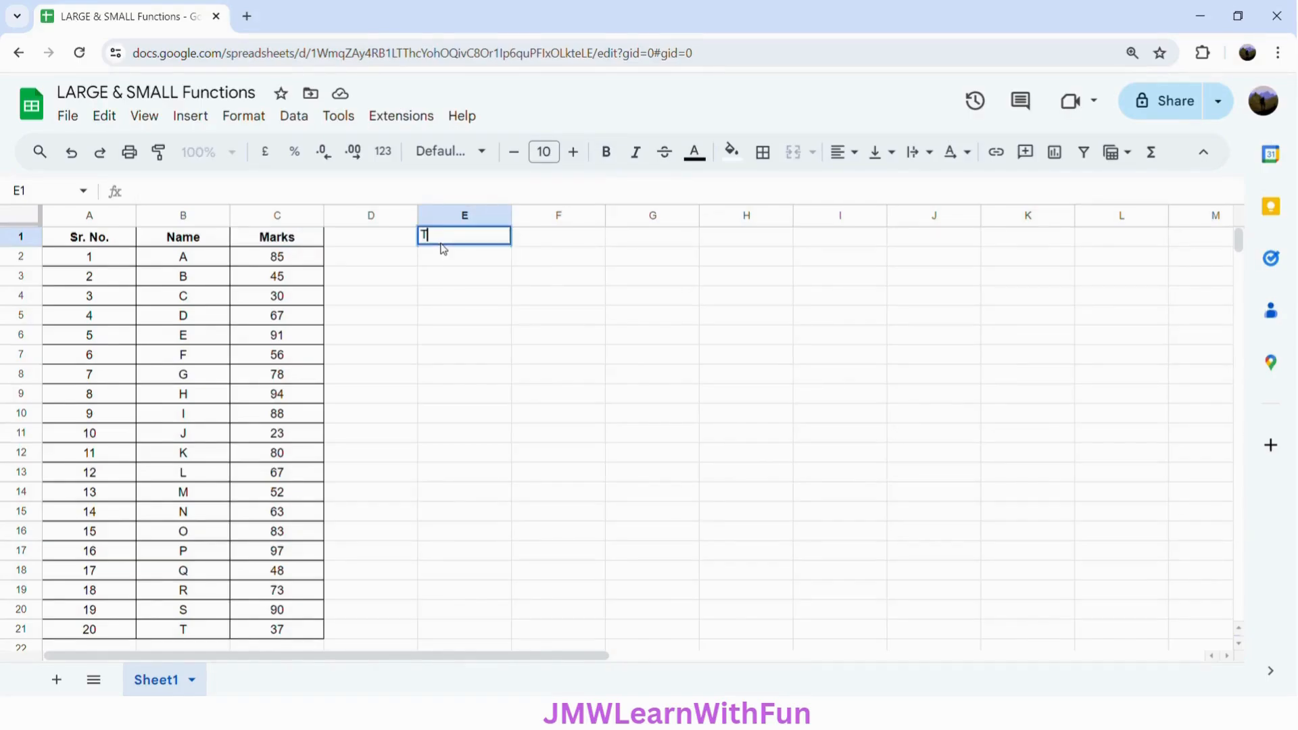
{"action": "type", "text": "OP 5 Students"}
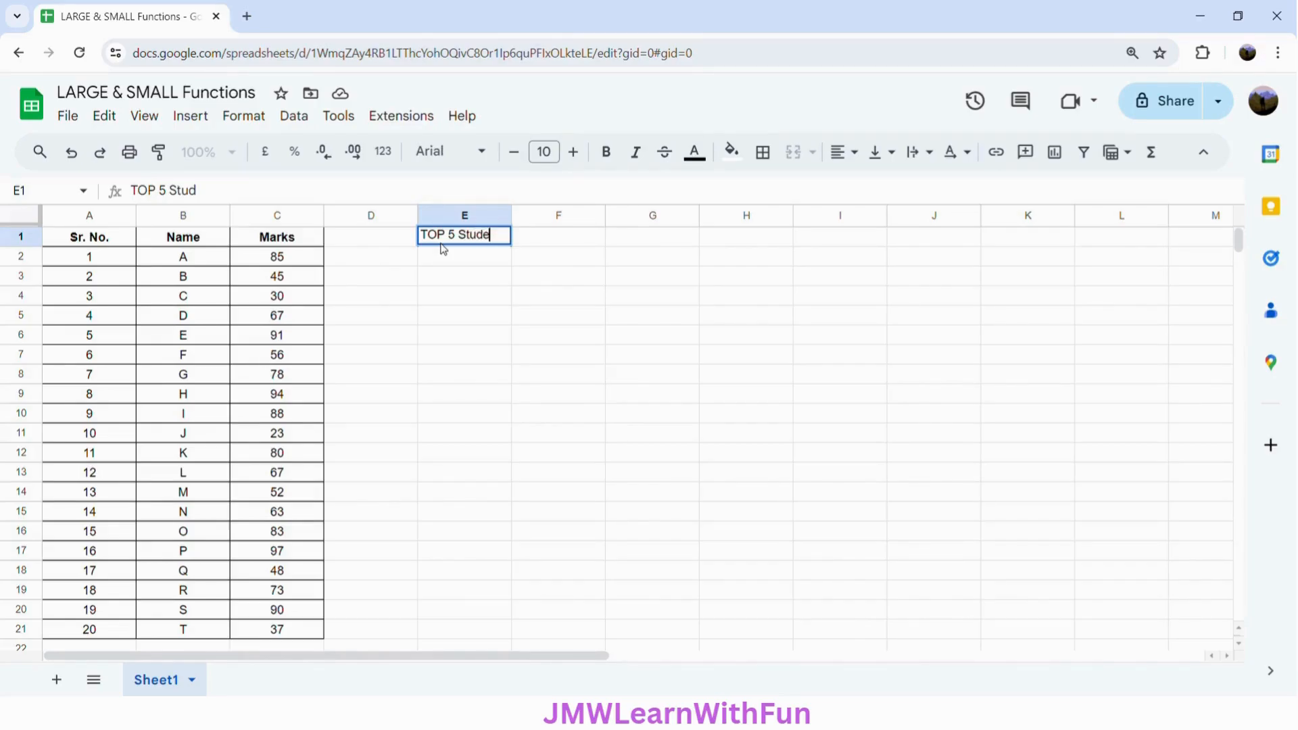
{"action": "key", "text": "Return"}
{"action": "left_click", "coordinate": [484, 243]}
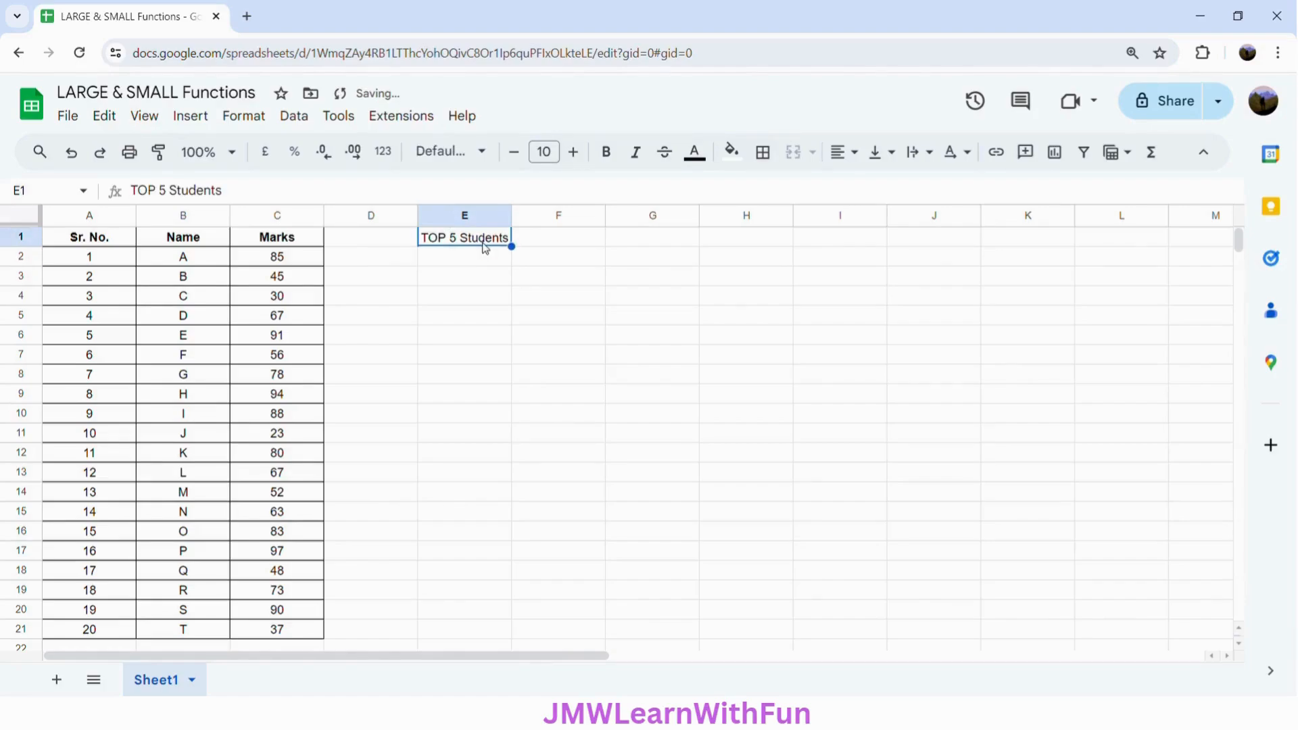
{"action": "left_click", "coordinate": [480, 264]}
{"action": "type", "text": "Score"}
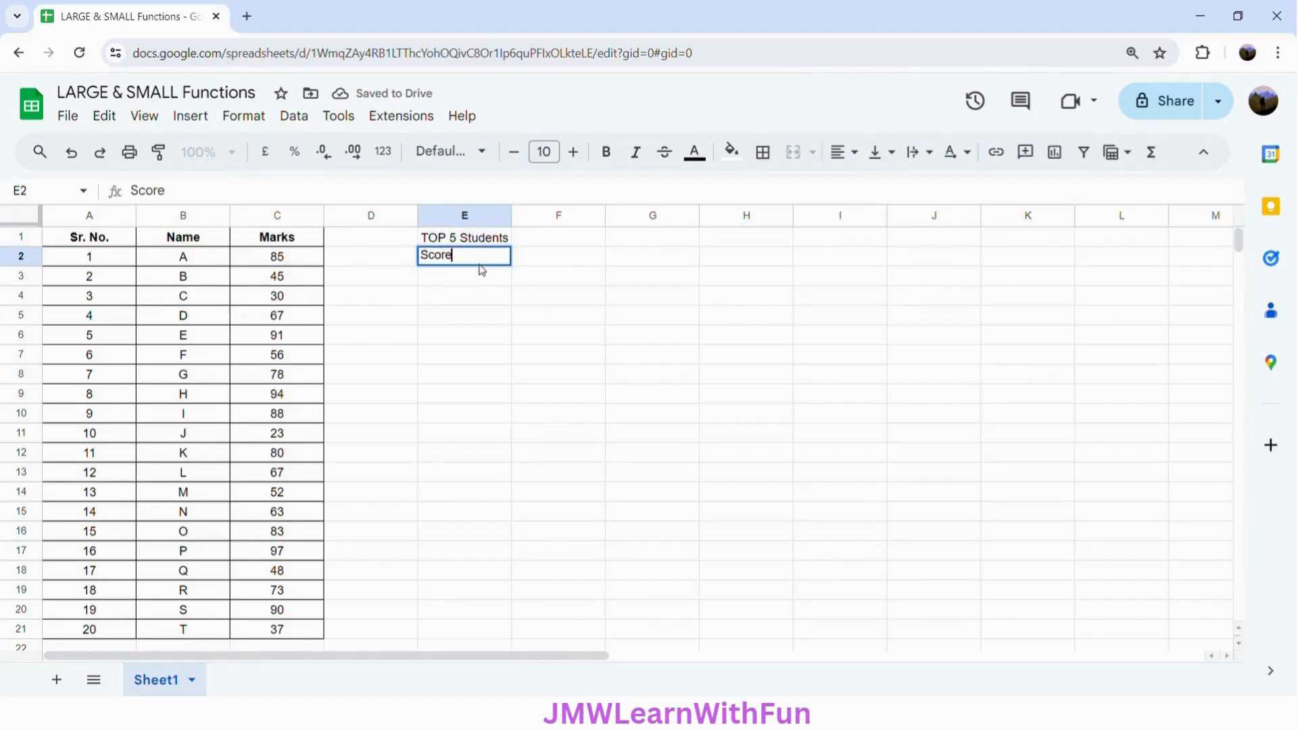
{"action": "key", "text": "Return"}
{"action": "type", "text": "Name"}
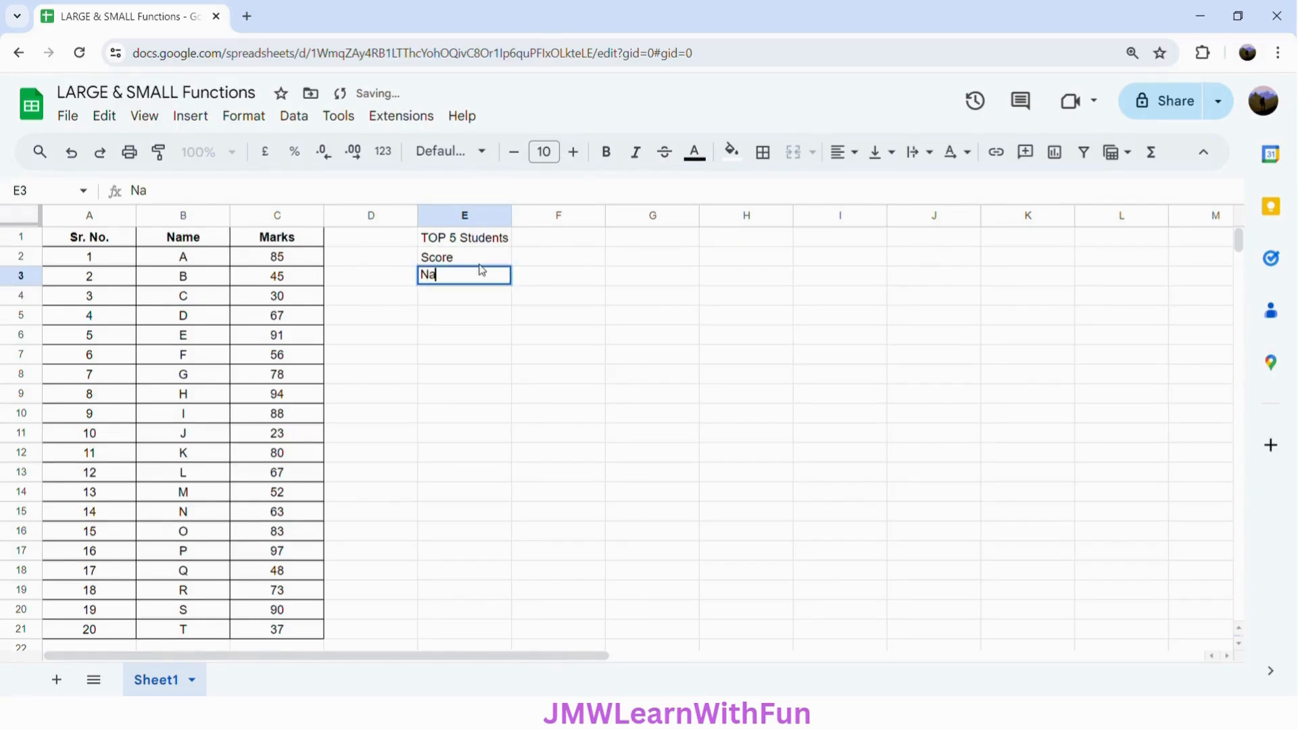
Step: Copy the label block E1:E3 to the cells starting at E5
{"action": "left_click", "coordinate": [468, 241]}
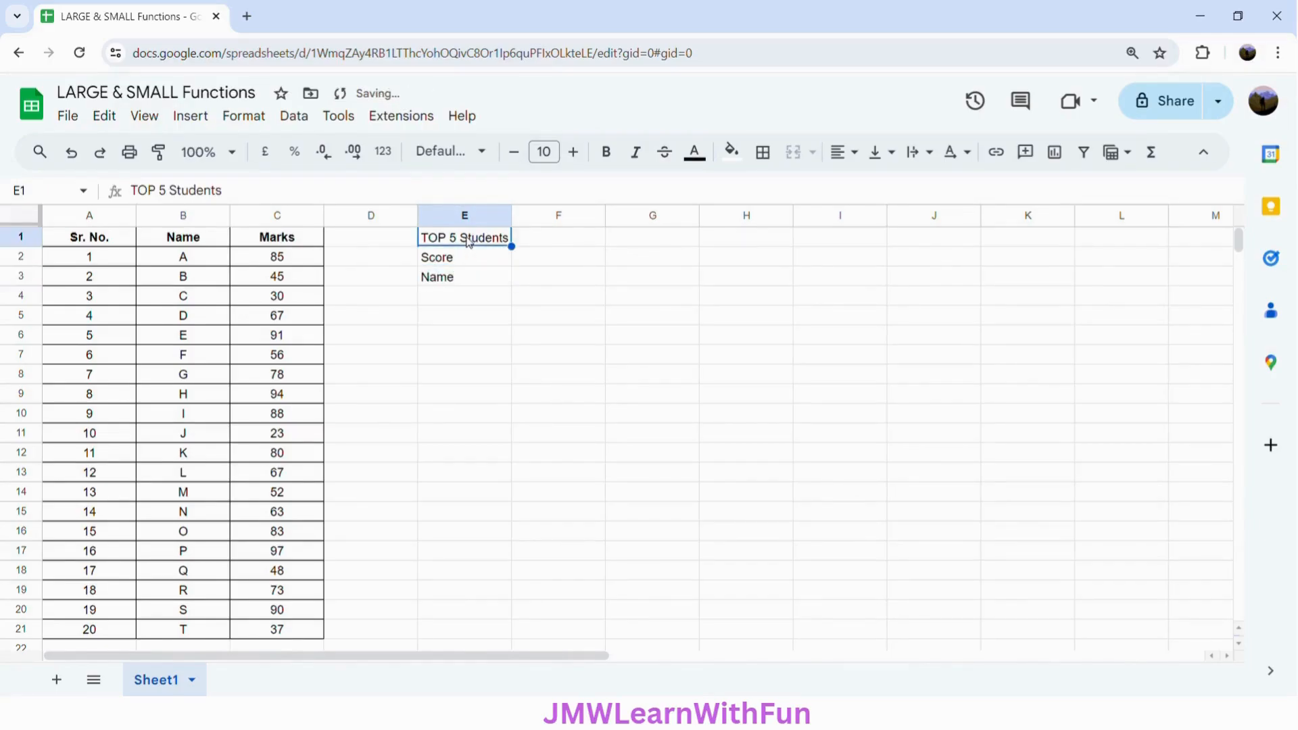
{"action": "left_click_drag", "start_coordinate": [468, 240], "coordinate": [472, 281]}
{"action": "key", "text": "ctrl+c"}
{"action": "left_click", "coordinate": [460, 318]}
{"action": "key", "text": "ctrl+v"}
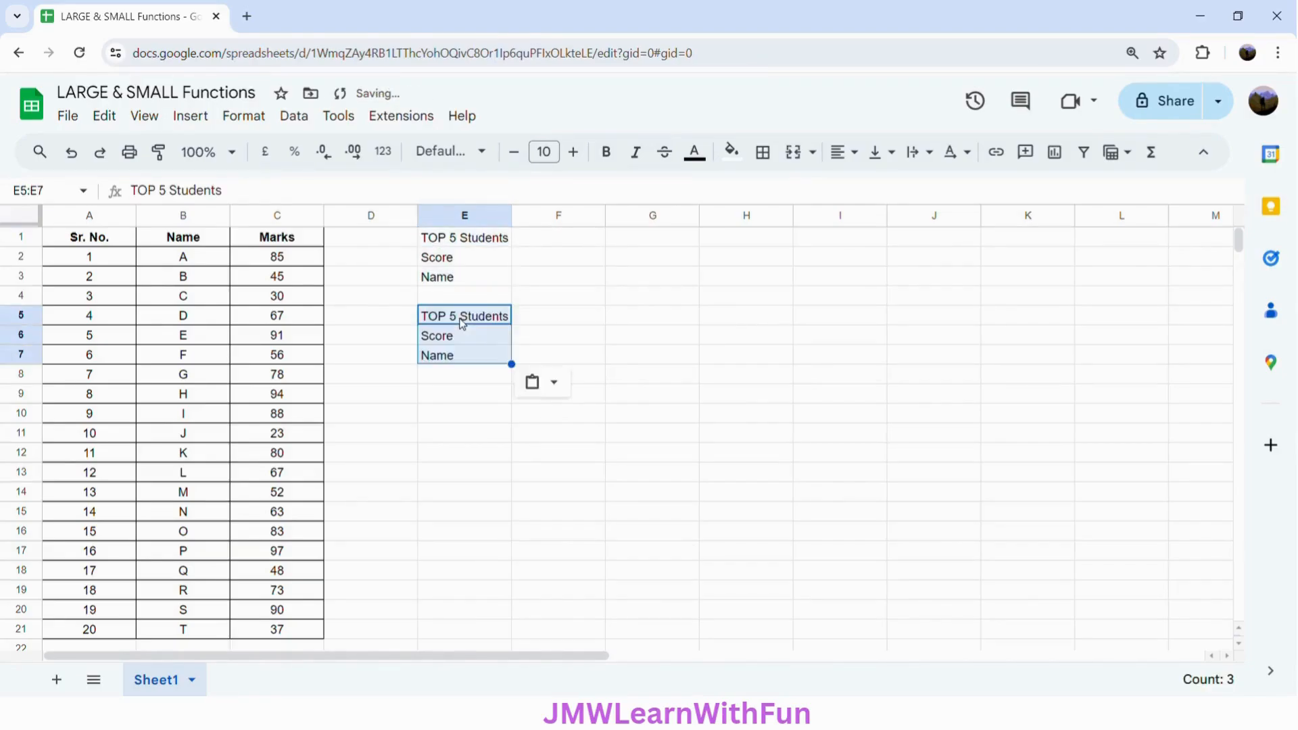
Step: Change the heading in E5 to "LAST 5 Students" and fit column E's width to its text
{"action": "double_click", "coordinate": [448, 318]}
{"action": "left_click_drag", "start_coordinate": [449, 317], "coordinate": [419, 320]}
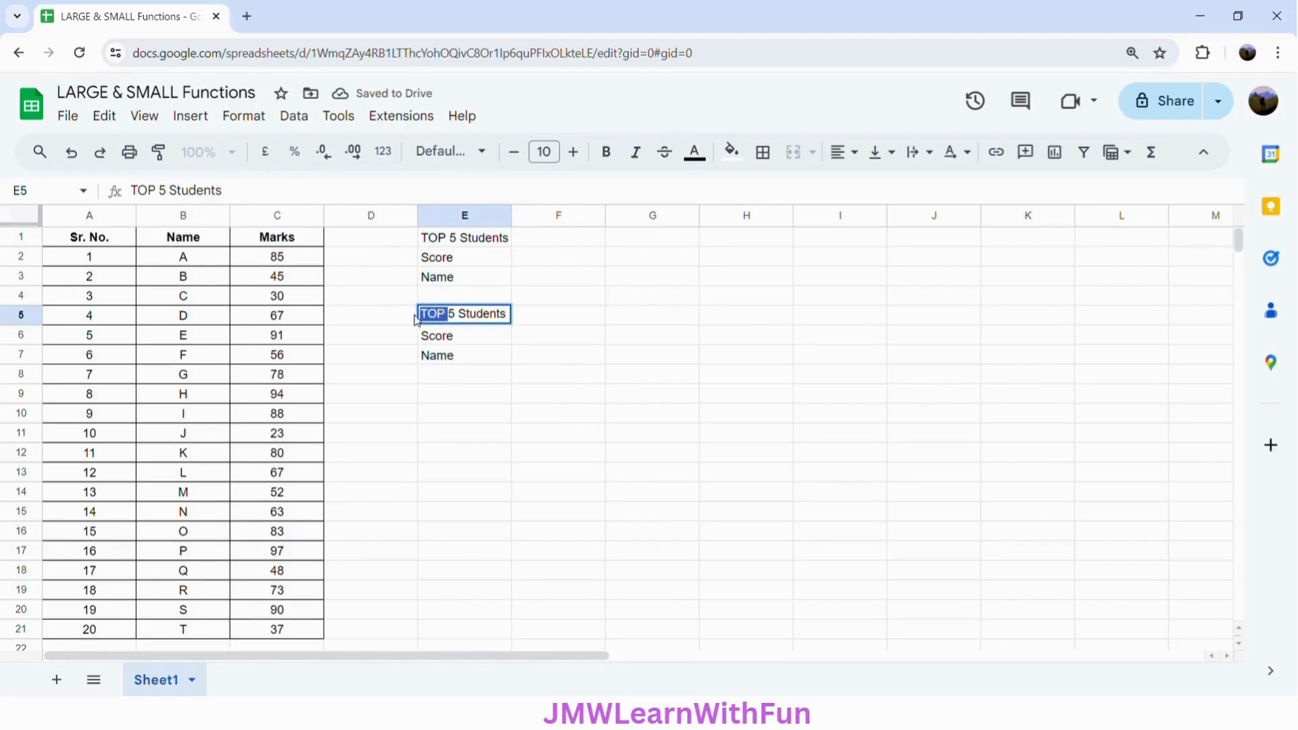
{"action": "type", "text": "LAST"}
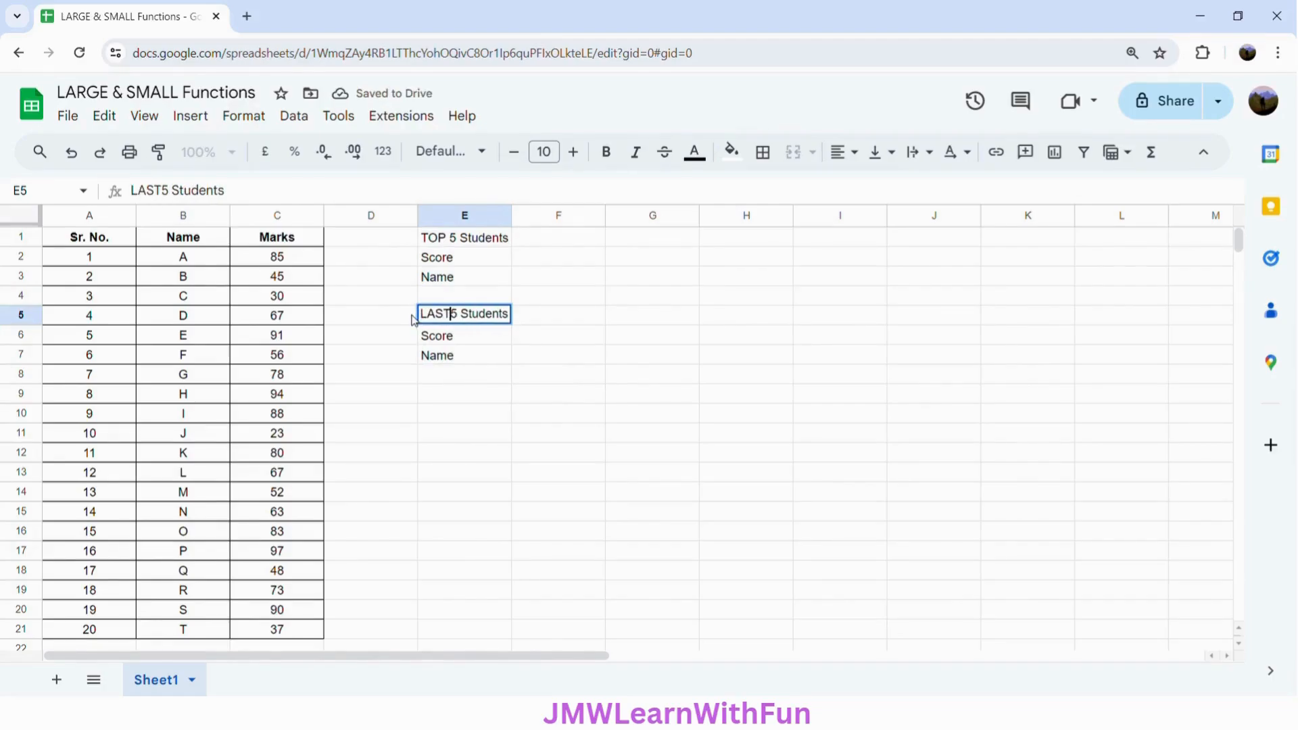
{"action": "left_click", "coordinate": [539, 242]}
{"action": "left_click", "coordinate": [472, 245]}
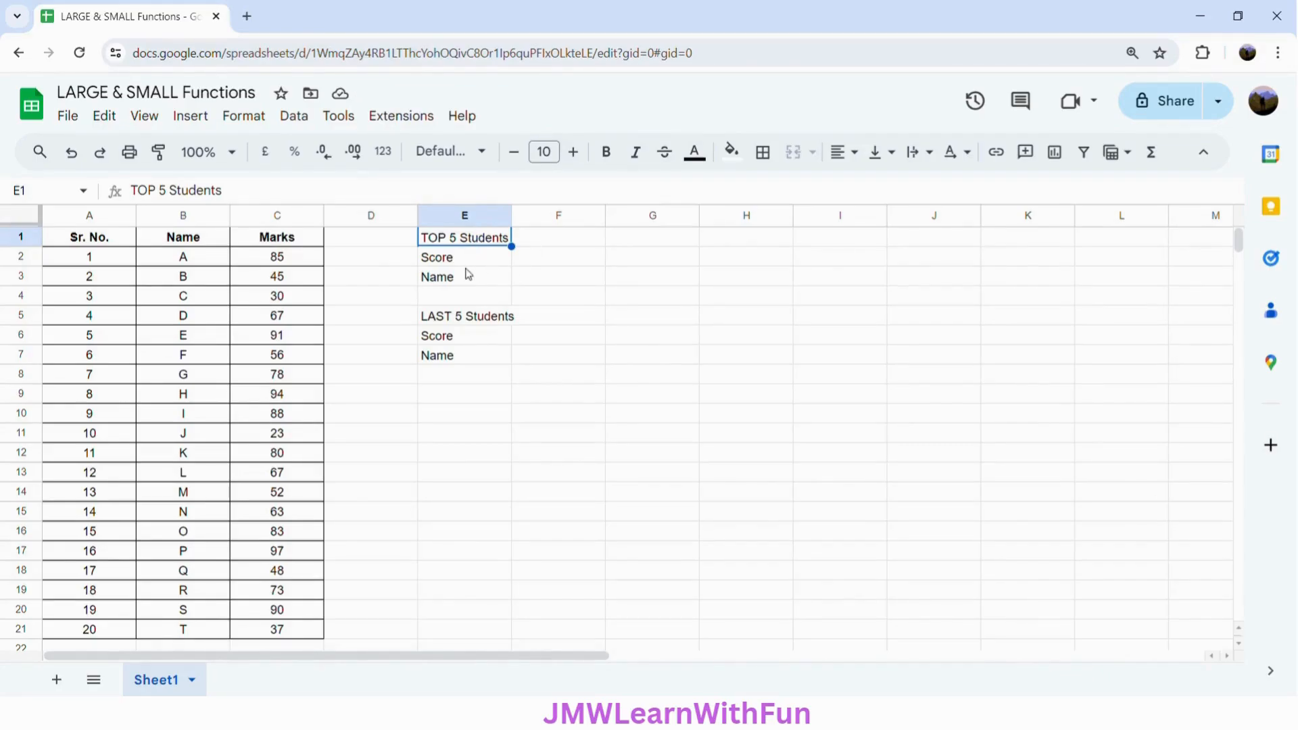
{"action": "left_click", "coordinate": [472, 322]}
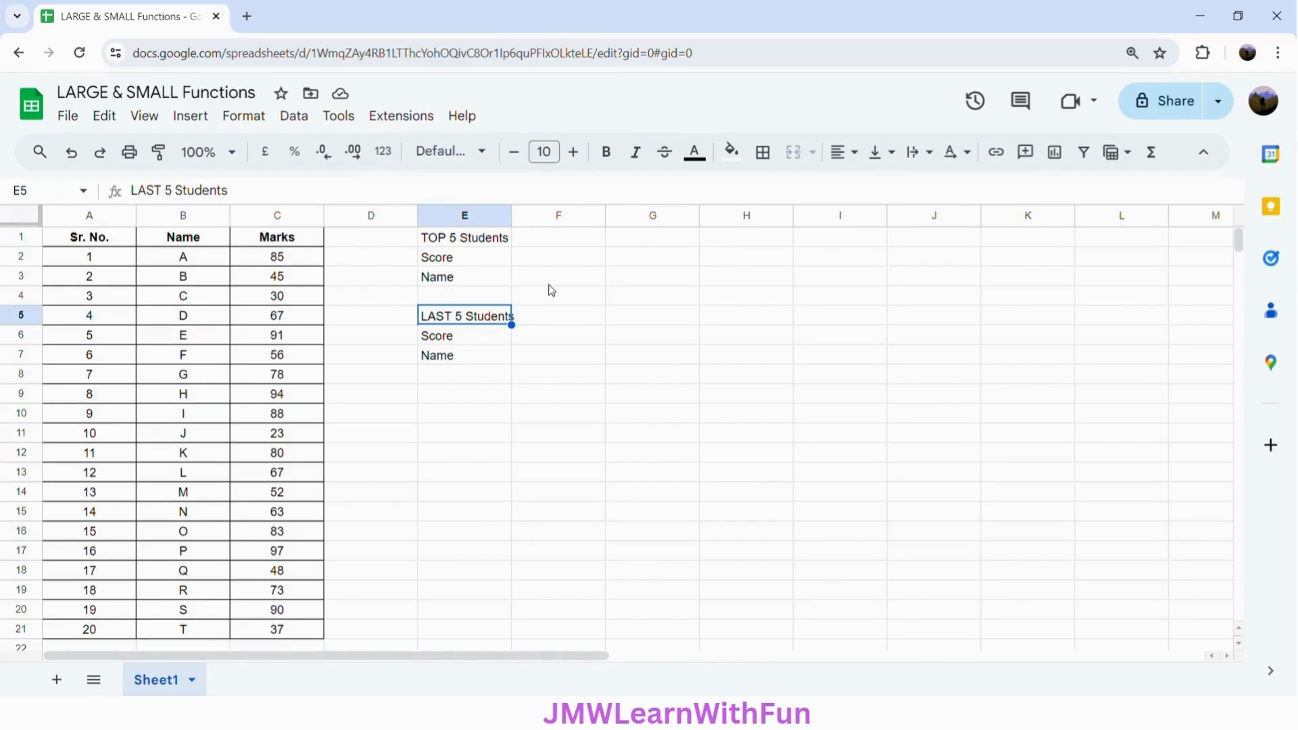
{"action": "double_click", "coordinate": [512, 216]}
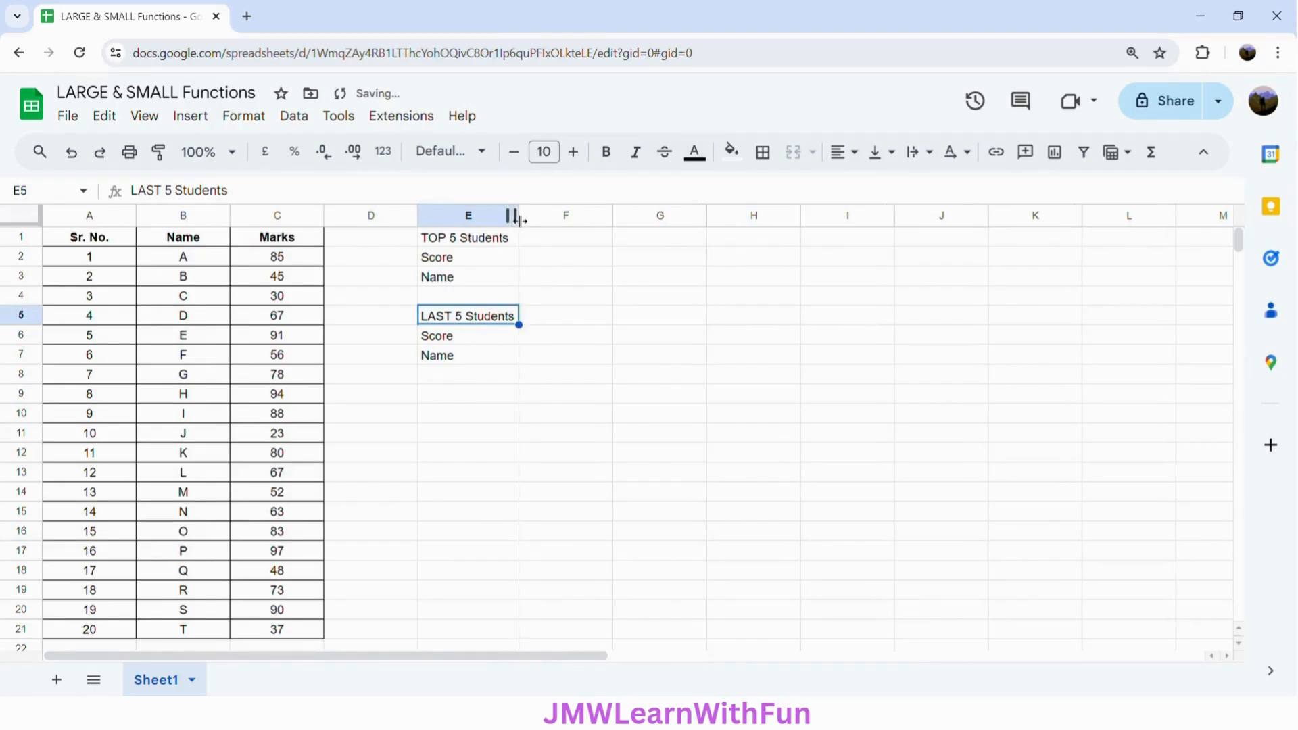
Step: Enter the rank numbers 1 to 5 across cells F1 to J1 beside the "TOP 5 Students" heading
{"action": "left_click", "coordinate": [547, 245]}
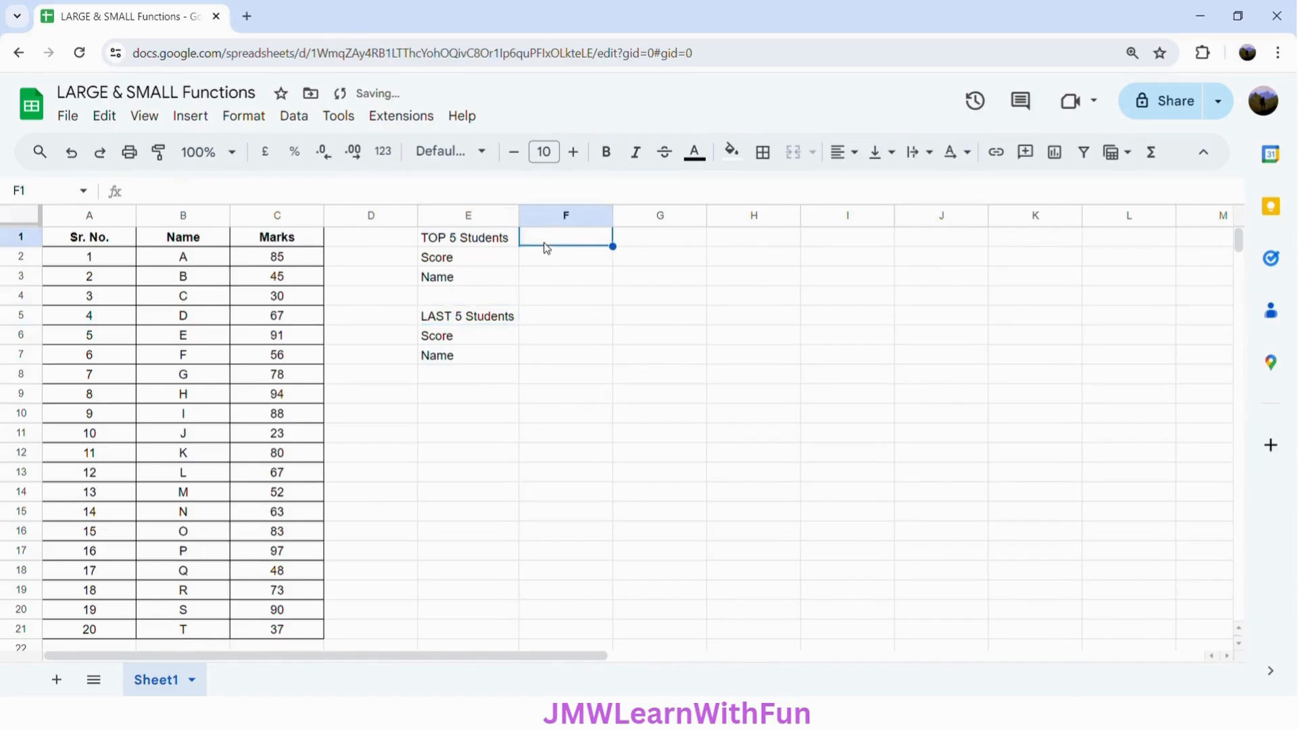
{"action": "type", "text": "1"}
{"action": "key", "text": "Tab"}
{"action": "type", "text": "2"}
{"action": "key", "text": "Tab"}
{"action": "type", "text": "3"}
{"action": "key", "text": "Tab"}
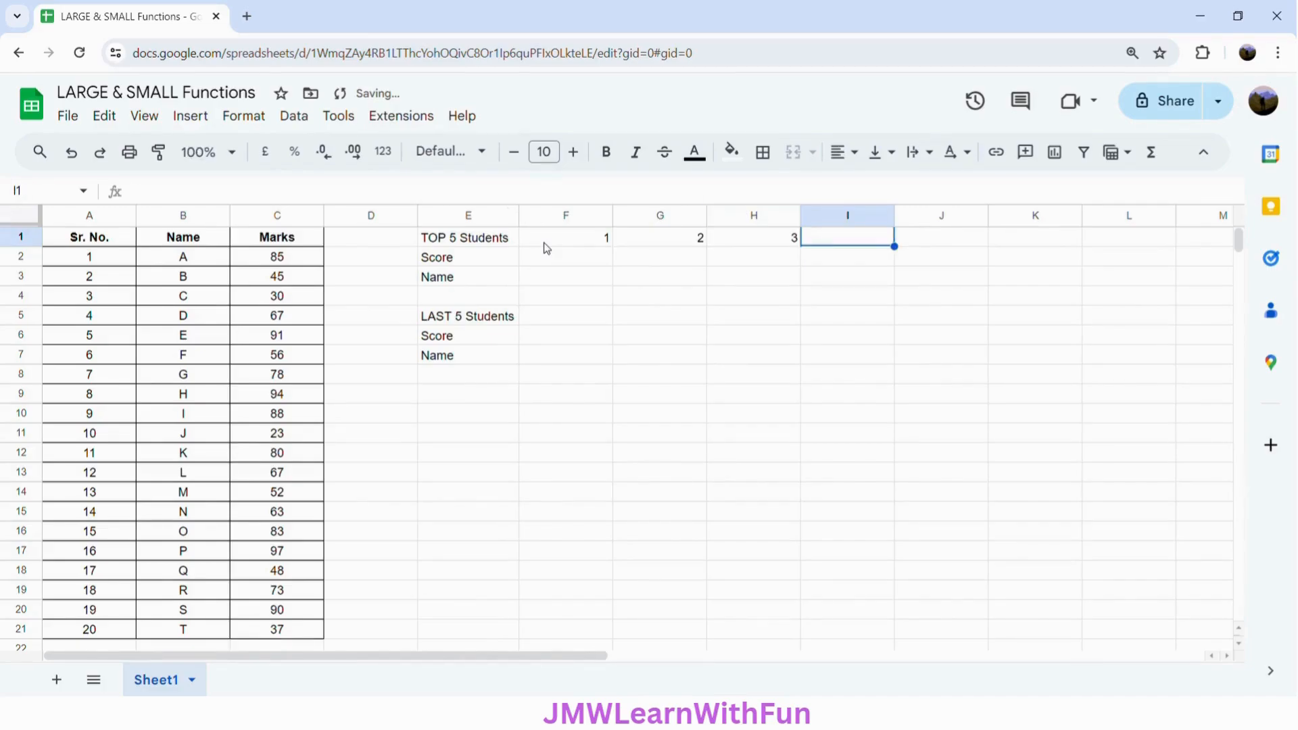
{"action": "type", "text": "4"}
{"action": "key", "text": "Tab"}
{"action": "type", "text": "5"}
{"action": "key", "text": "Tab"}
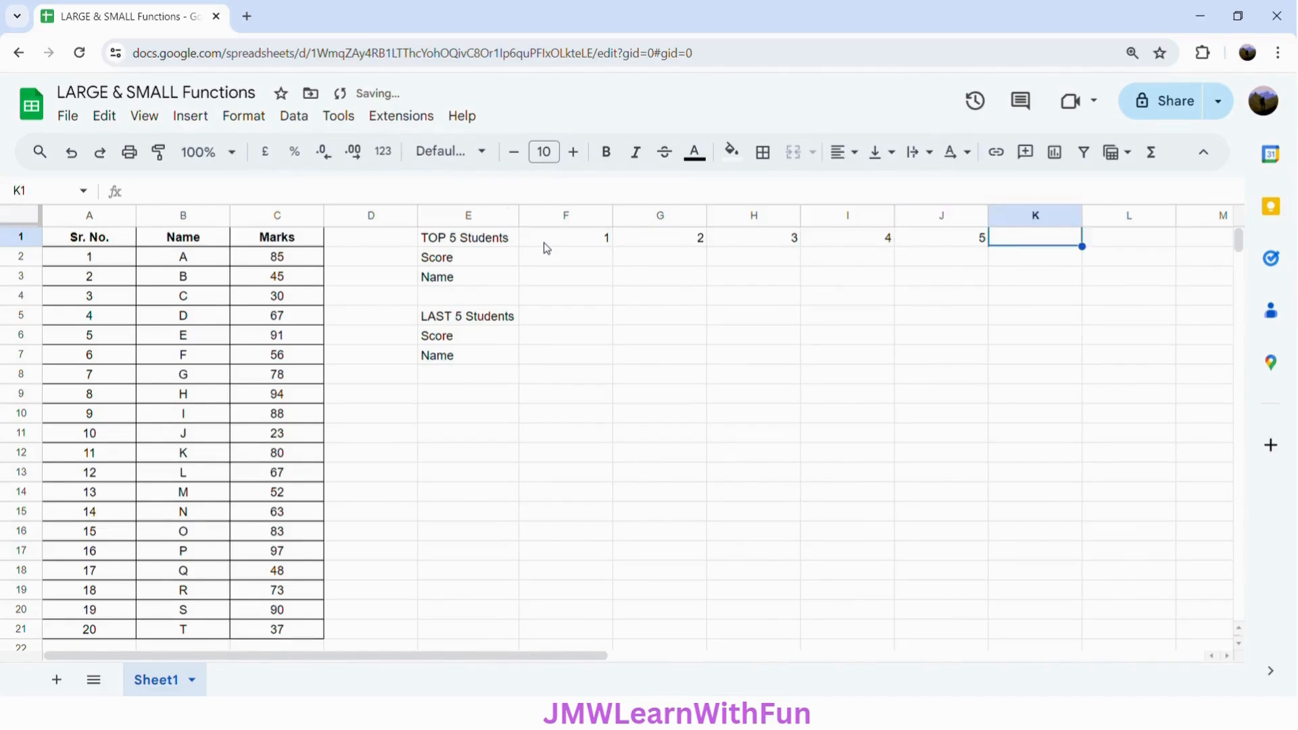
Step: Copy the rank numbers in F1:J1 to F5:J5 beside the "LAST 5 Students" heading
{"action": "left_click", "coordinate": [570, 241]}
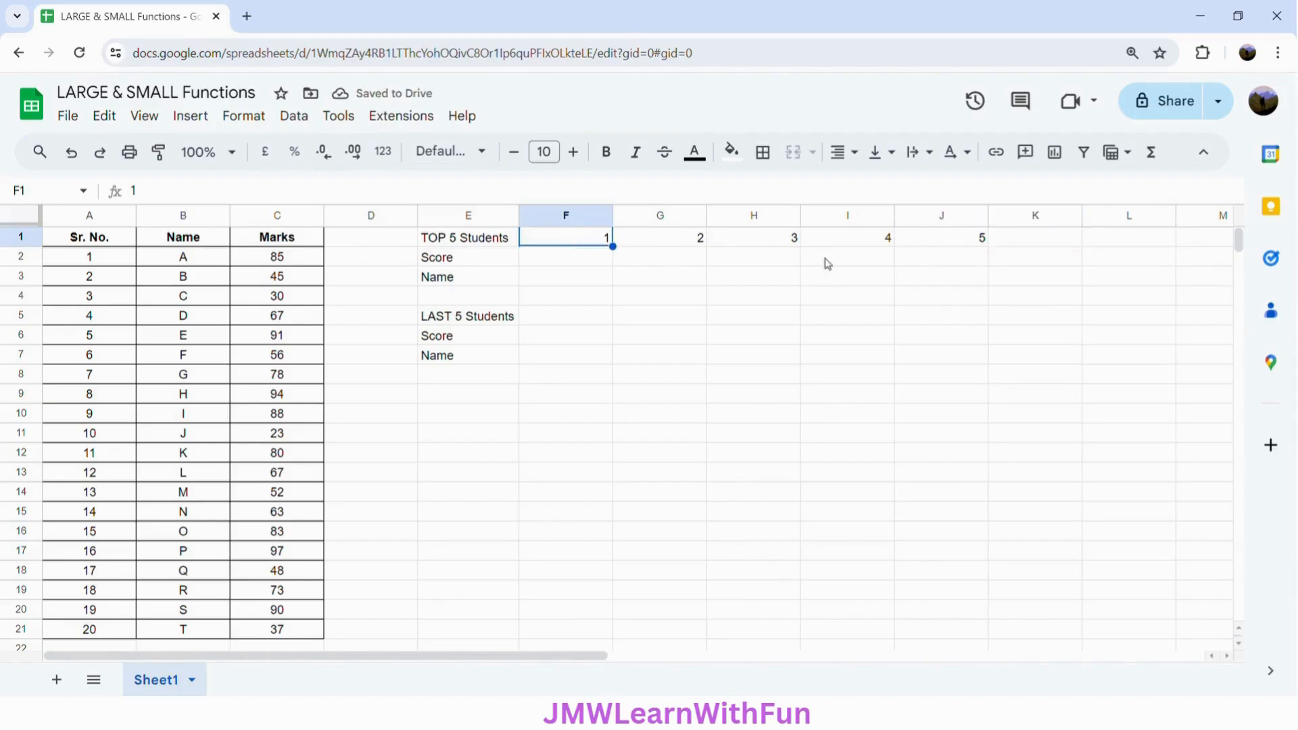
{"action": "left_click", "coordinate": [959, 248], "text": "shift"}
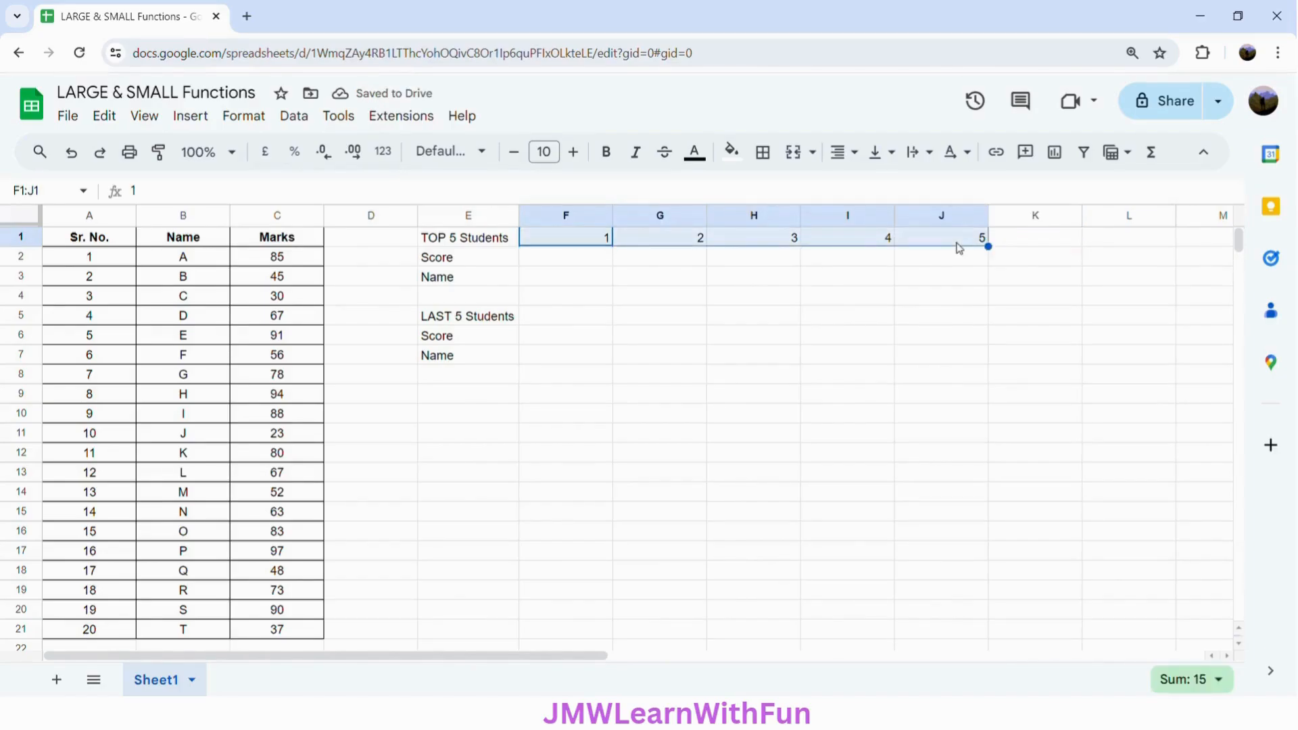
{"action": "key", "text": "ctrl+c"}
{"action": "left_click", "coordinate": [566, 322]}
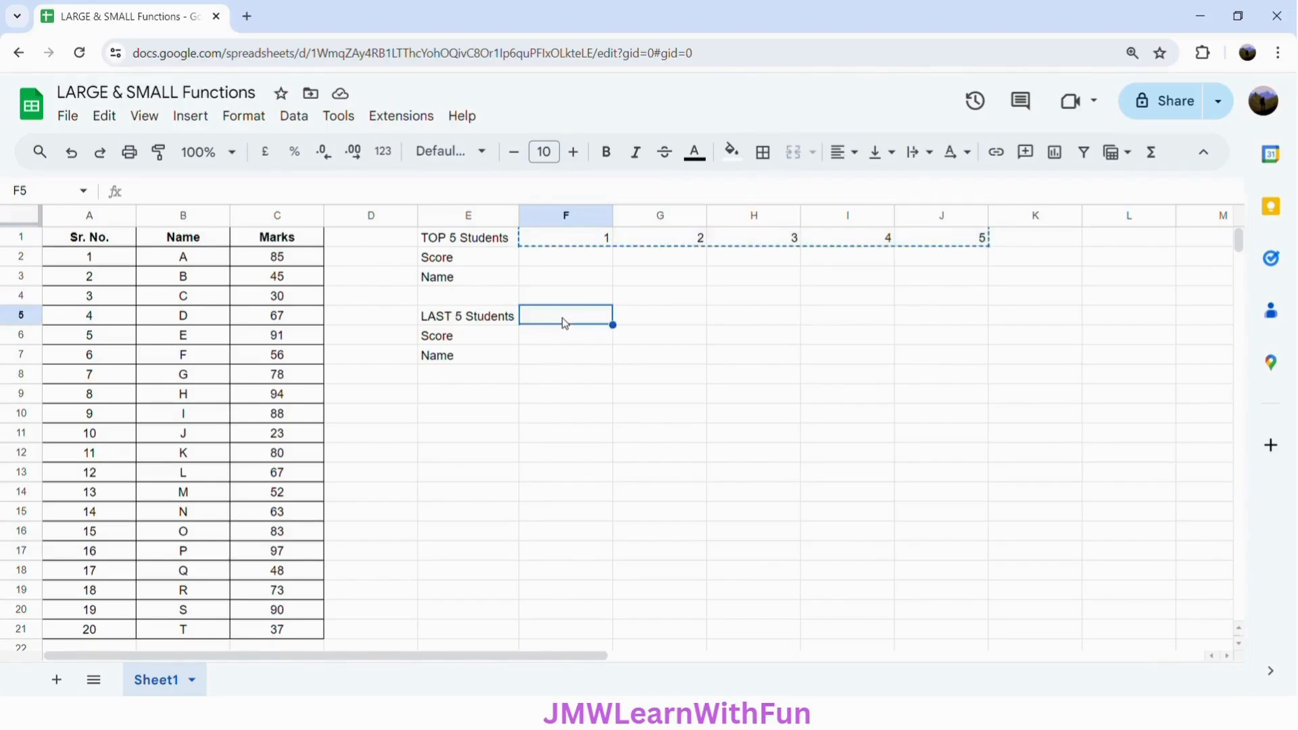
{"action": "key", "text": "ctrl+v"}
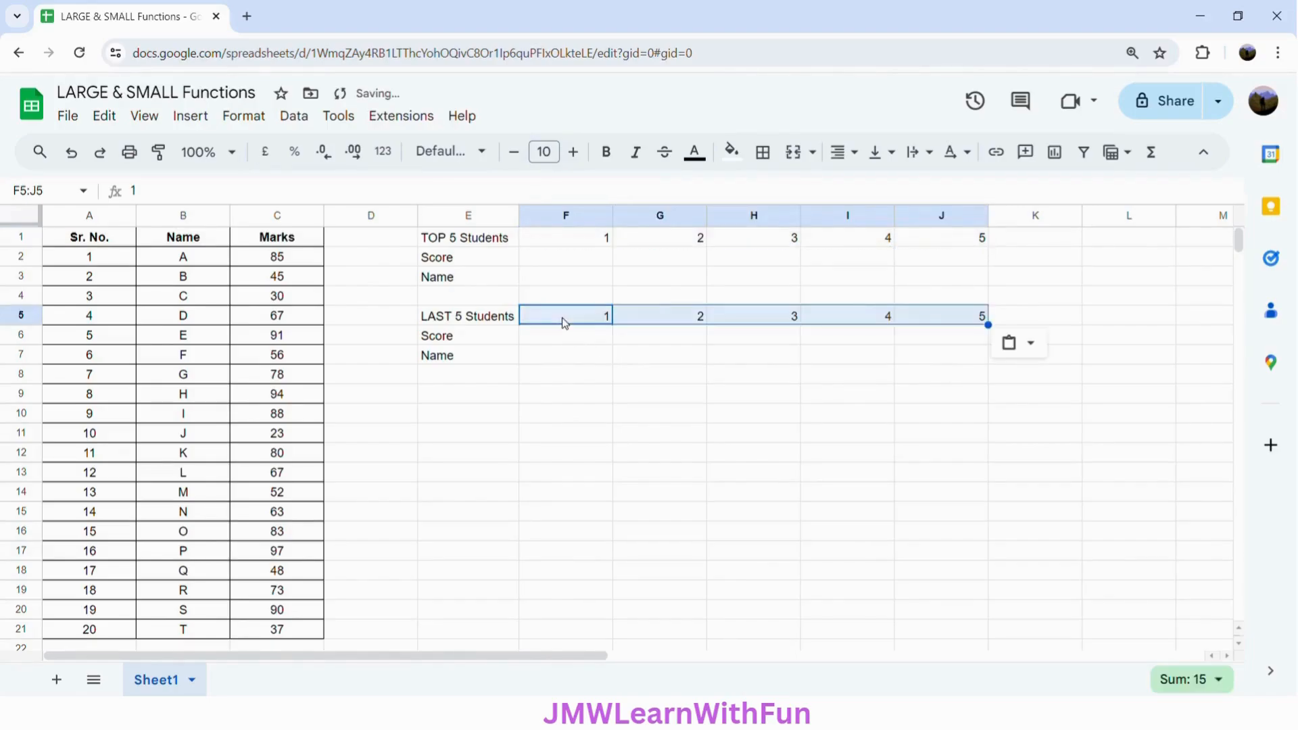
Step: Enter the formula =LARGE($C$2:$C$21,F1) in F2 for the top student's score, with the marks range locked as absolute
{"action": "left_click", "coordinate": [586, 258]}
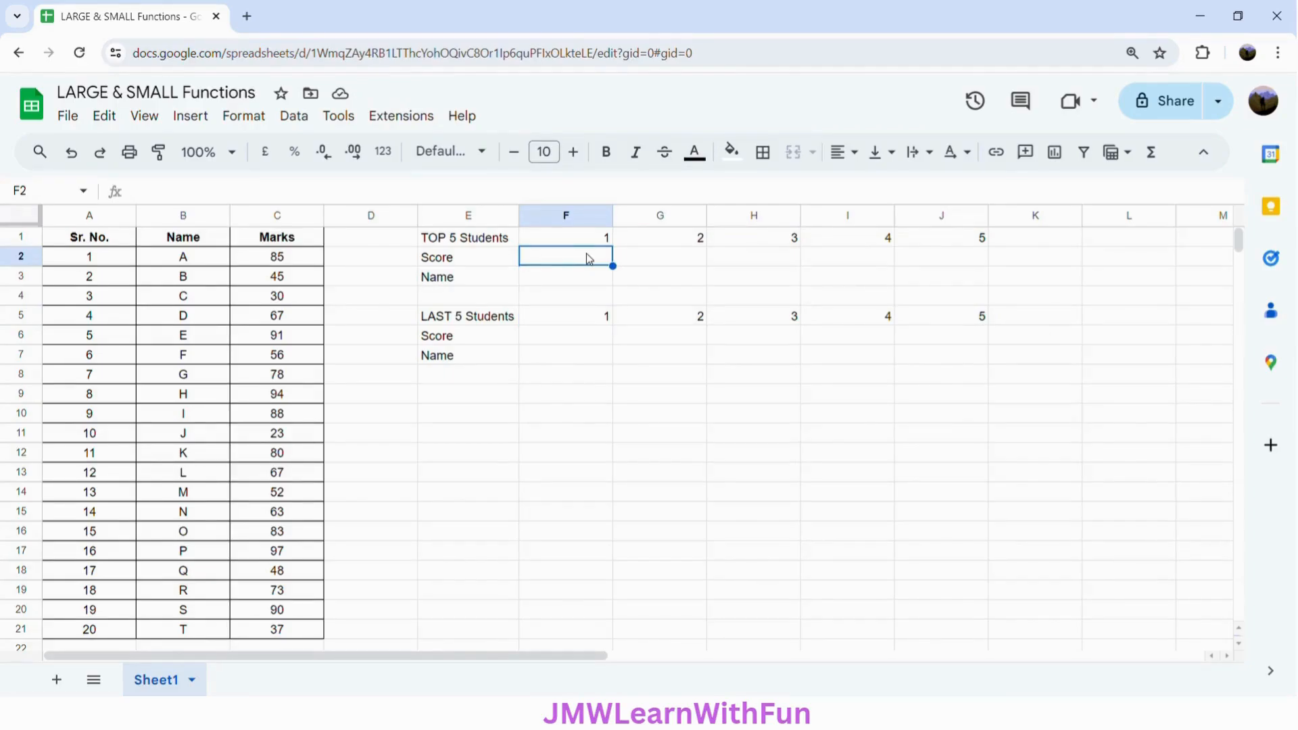
{"action": "type", "text": "="}
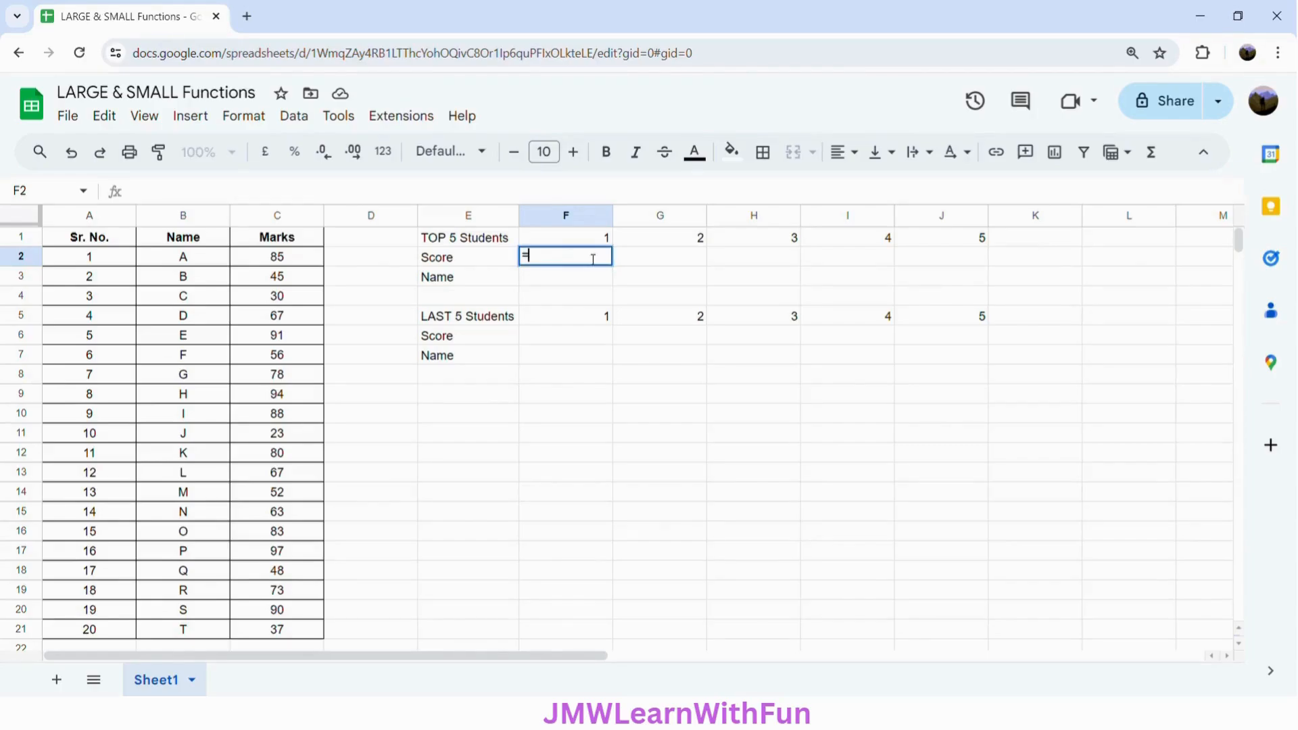
{"action": "type", "text": "LARGE"}
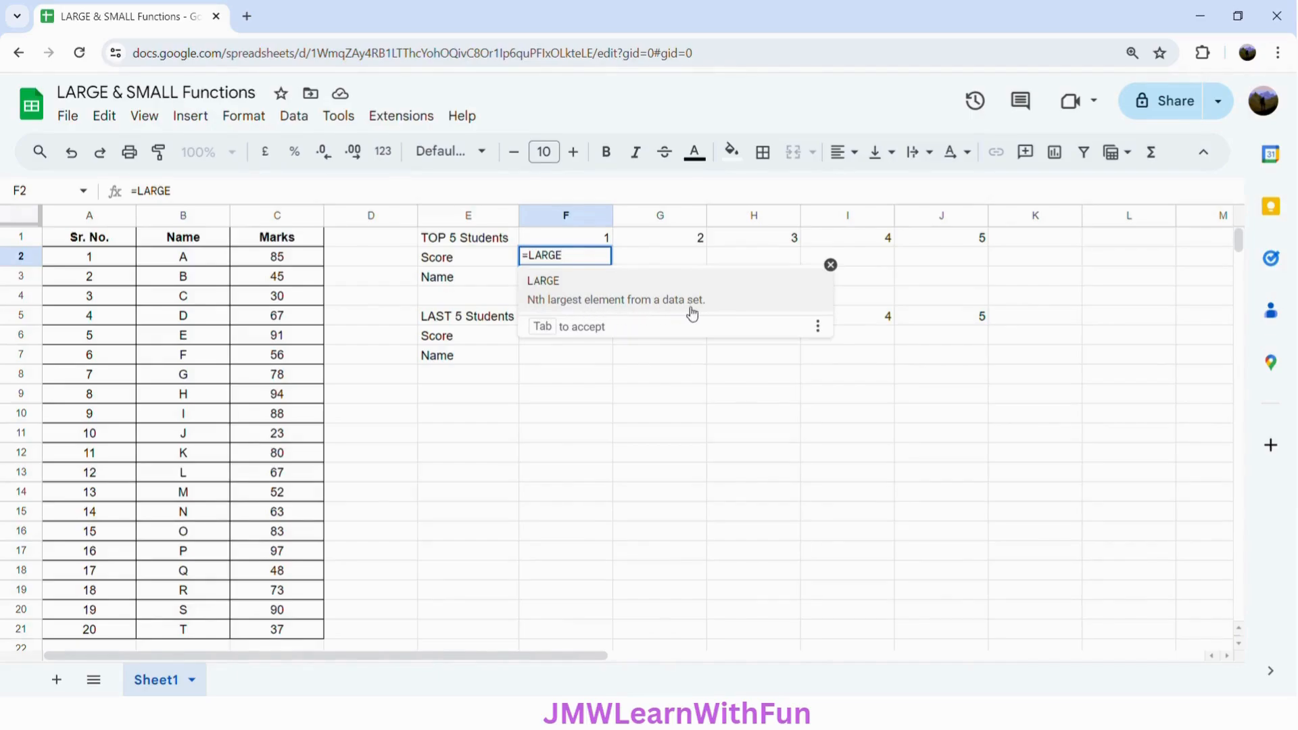
{"action": "type", "text": "("}
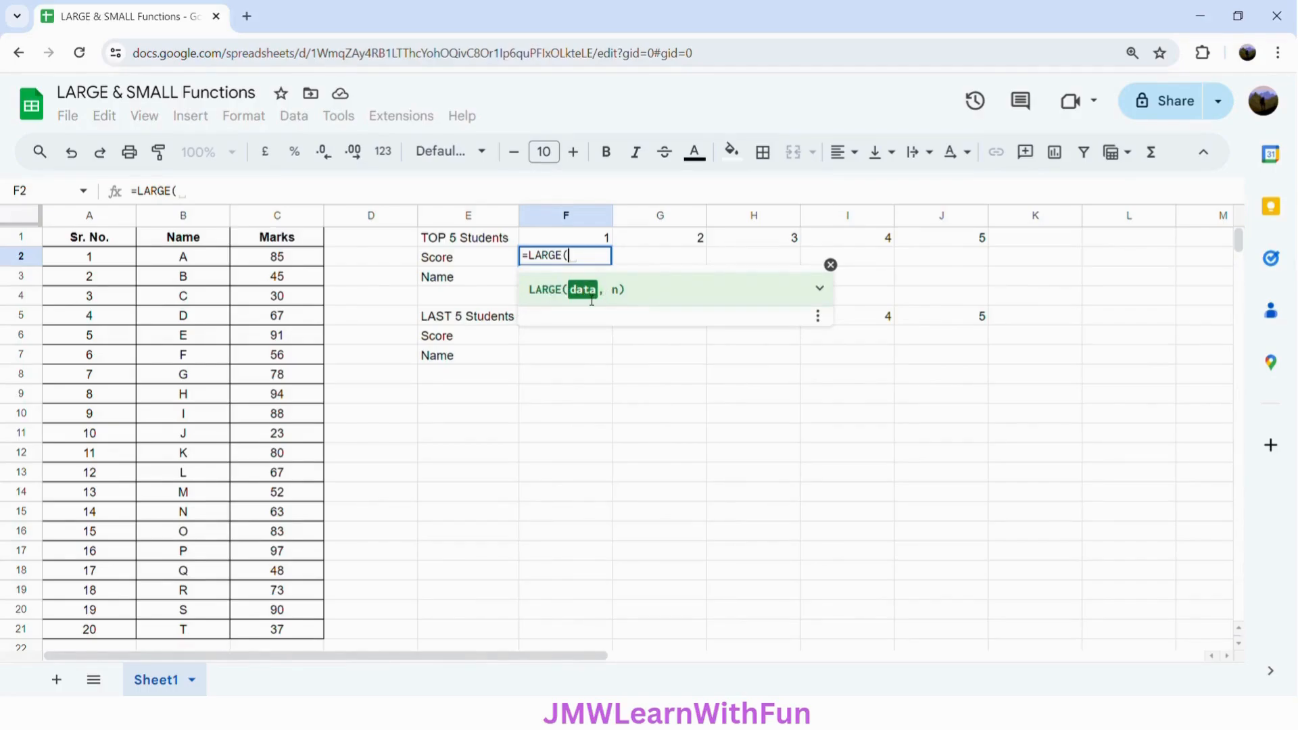
{"action": "left_click", "coordinate": [820, 289]}
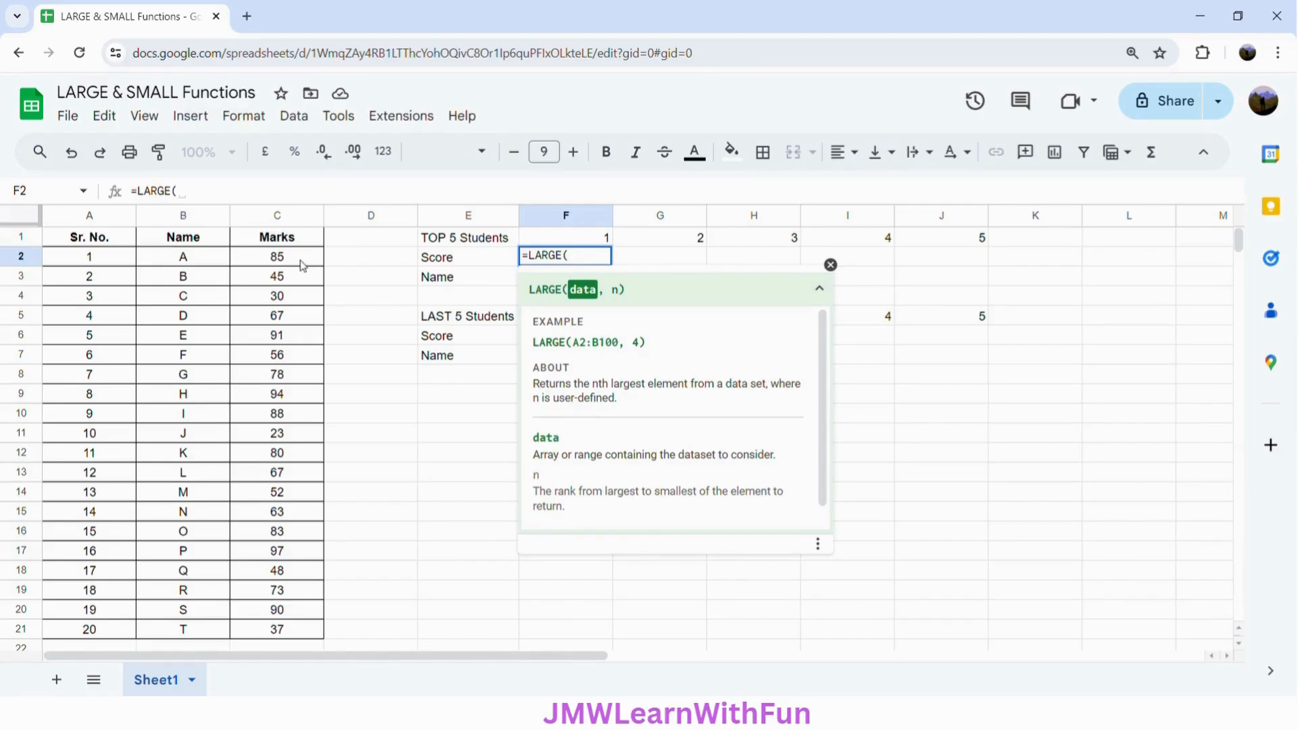
{"action": "left_click_drag", "start_coordinate": [296, 265], "coordinate": [277, 472]}
{"action": "left_click_drag", "start_coordinate": [284, 627], "coordinate": [286, 644]}
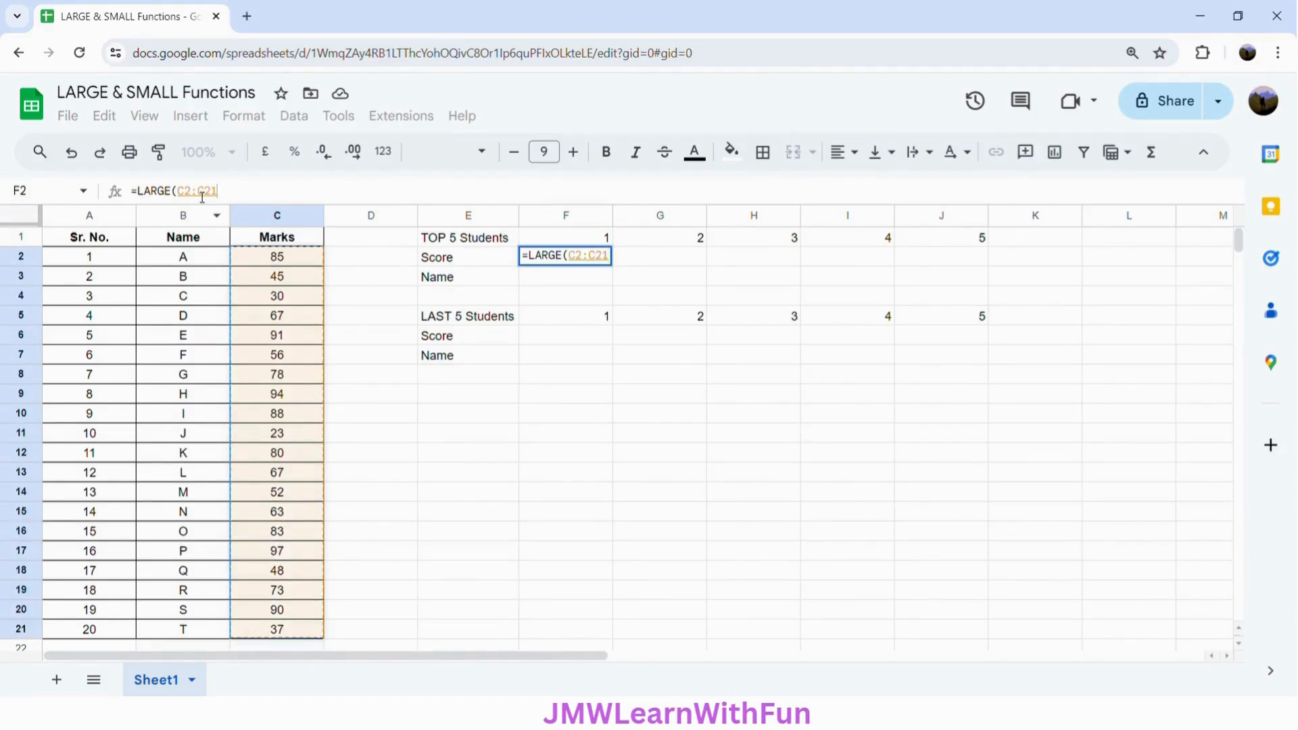
{"action": "key", "text": "F4"}
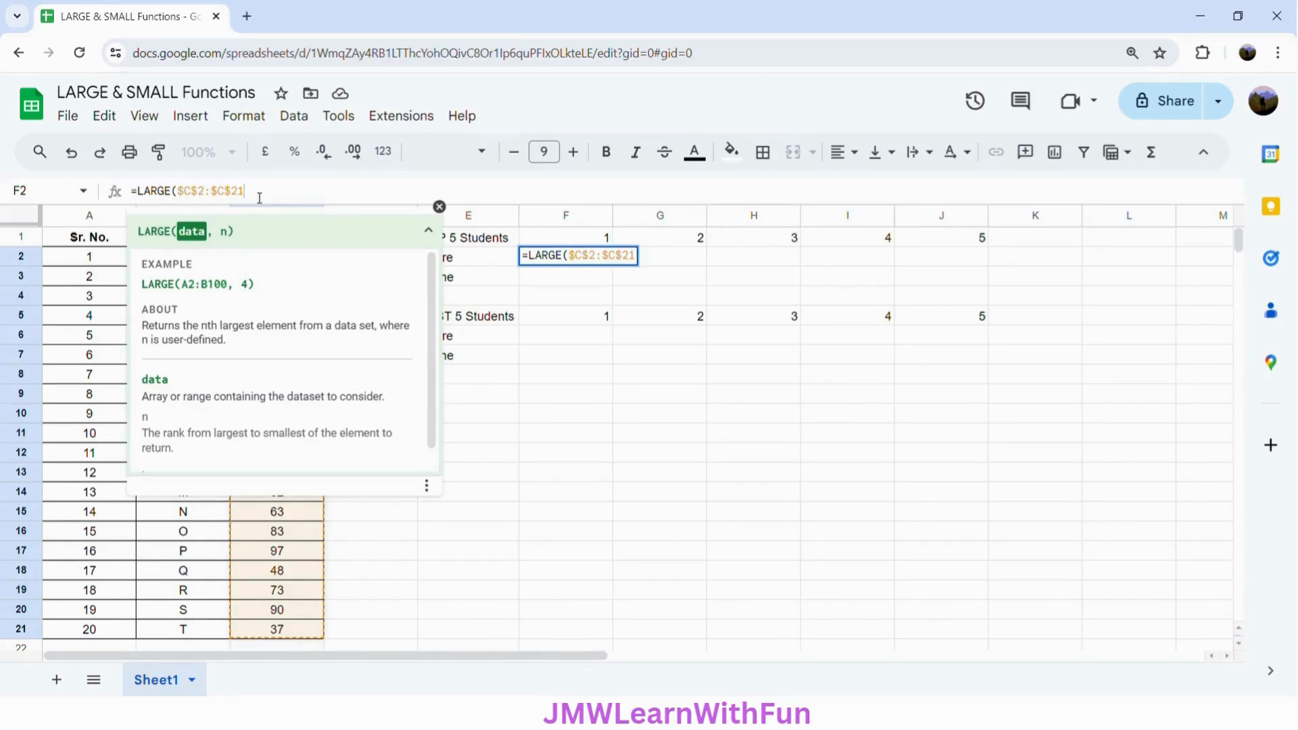
{"action": "type", "text": ","}
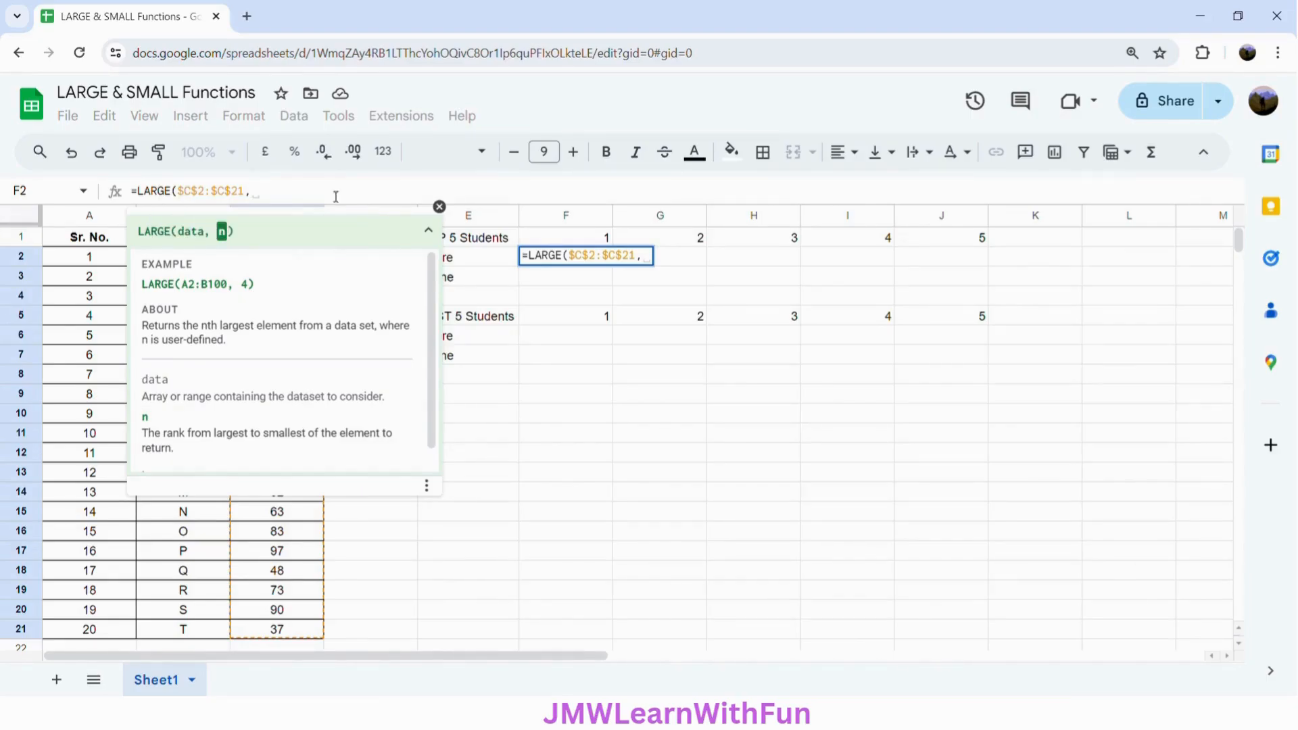
{"action": "left_click", "coordinate": [554, 242]}
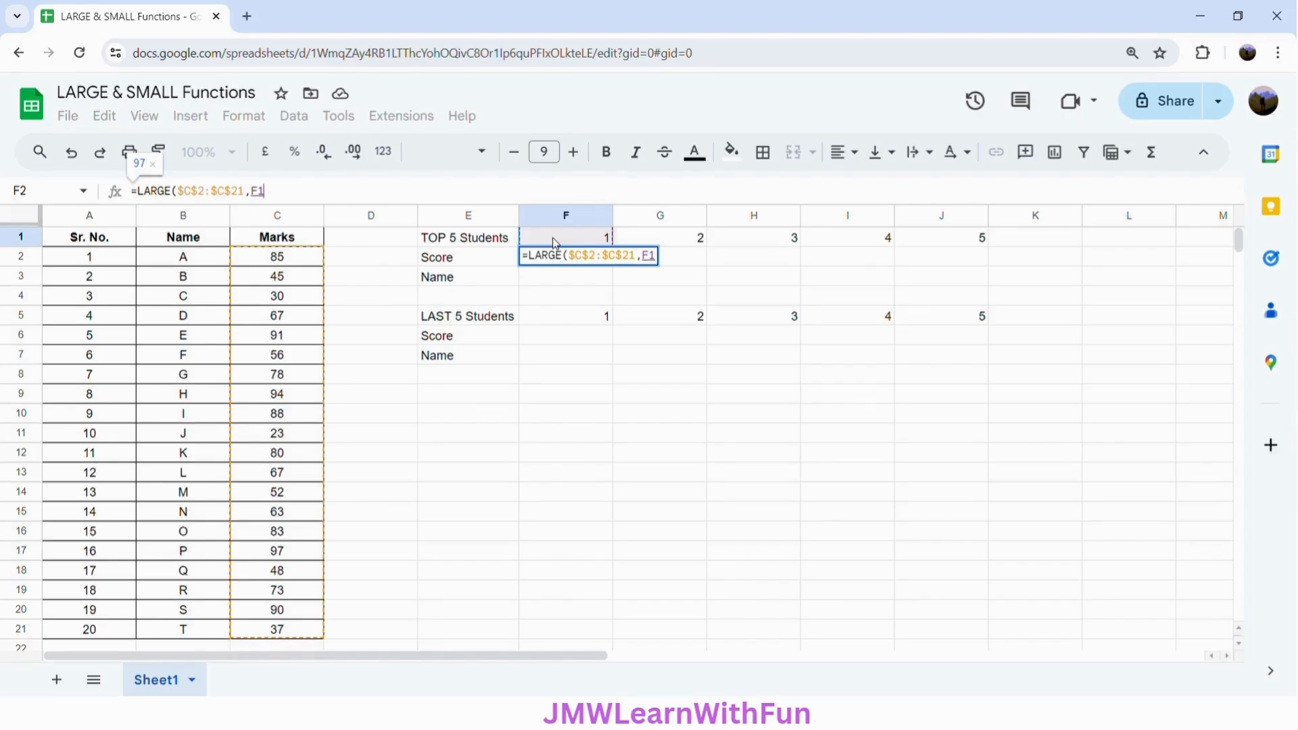
{"action": "type", "text": ")"}
{"action": "key", "text": "Return"}
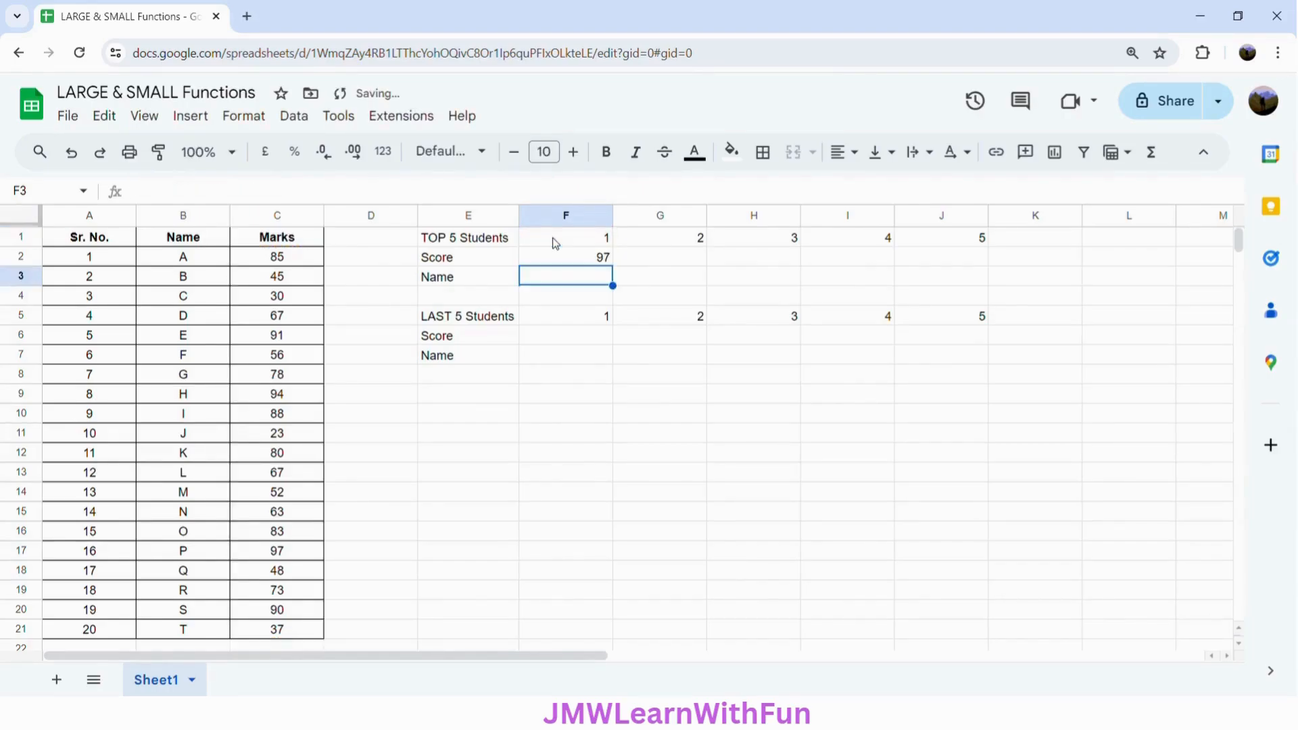
{"action": "left_click", "coordinate": [574, 261]}
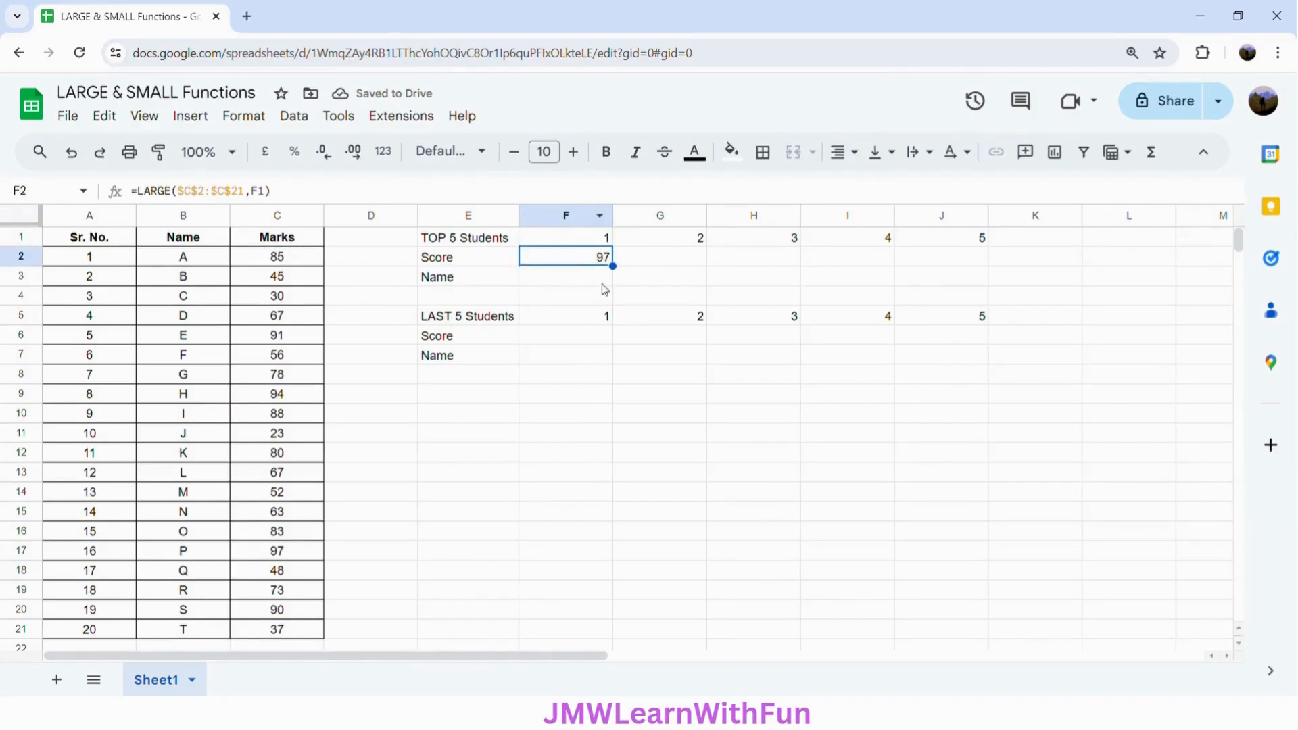
Step: Copy the LARGE formula from F2 across to J2 and check the rank references in the copied cells
{"action": "left_click_drag", "start_coordinate": [623, 276], "coordinate": [925, 267]}
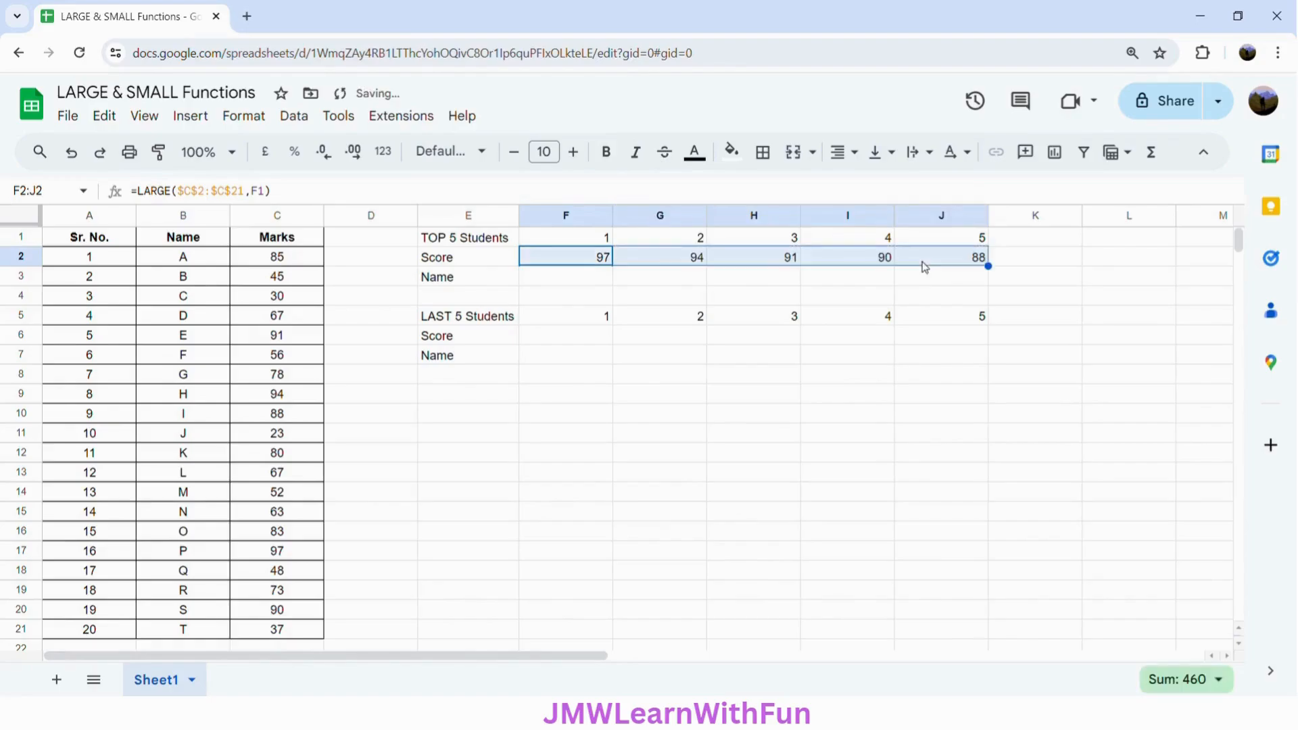
{"action": "left_click", "coordinate": [691, 264]}
{"action": "left_click", "coordinate": [755, 272]}
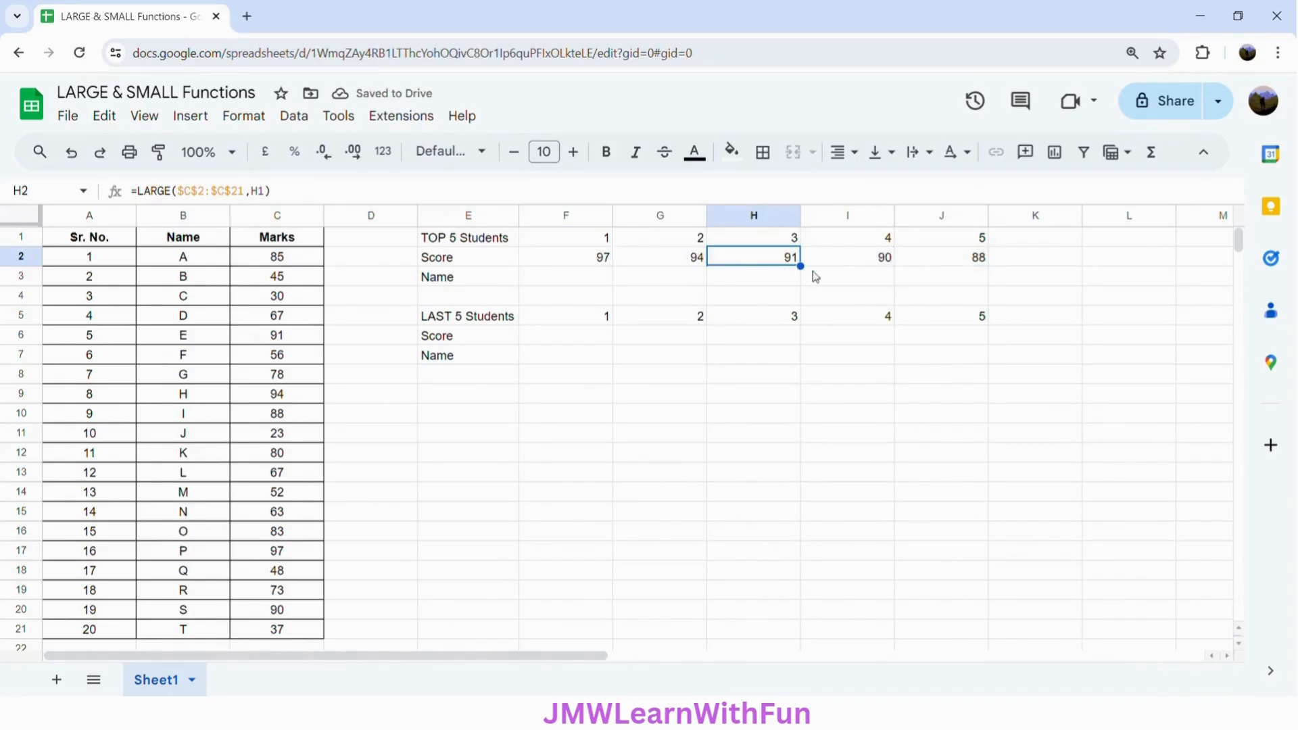
{"action": "left_click", "coordinate": [865, 268]}
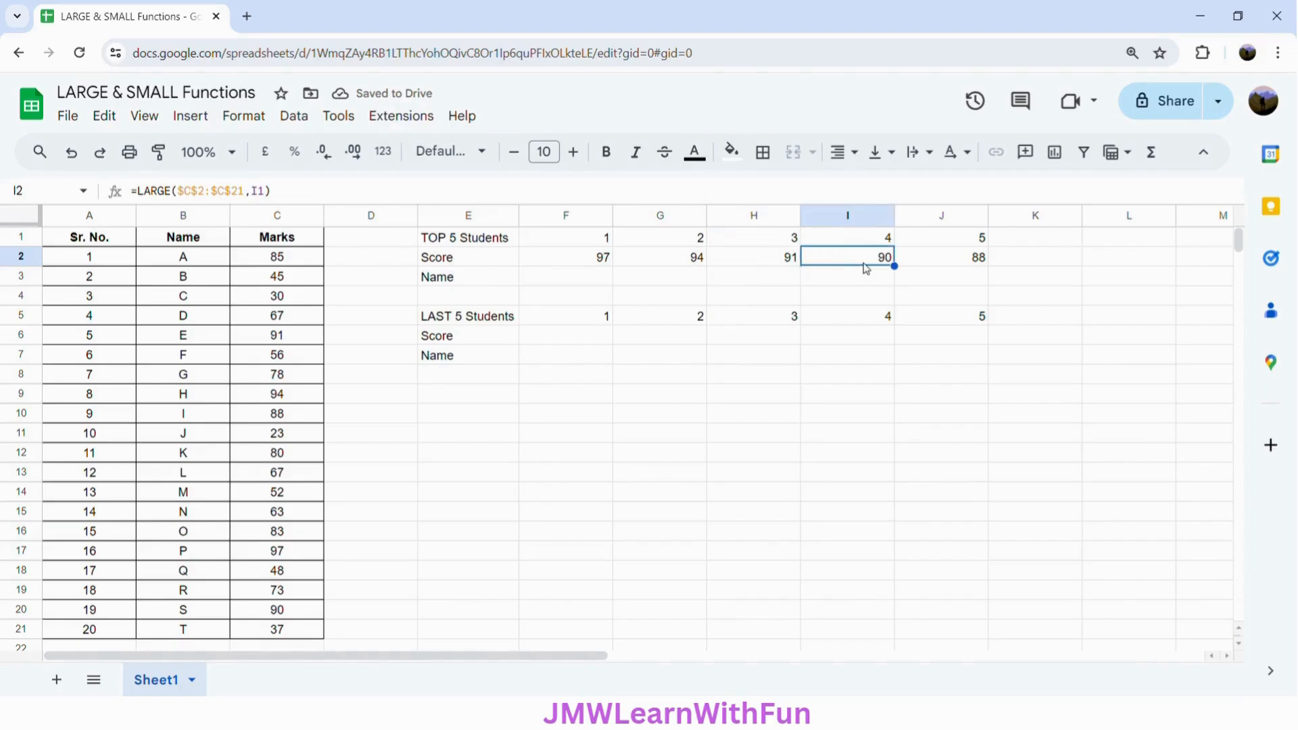
{"action": "left_click", "coordinate": [963, 262]}
Step: Enter =FILTER($B$2:$B$21,$C$2:$C$21=F2) in F3 for the top student's name, with the name and marks ranges locked as absolute
{"action": "left_click", "coordinate": [568, 284]}
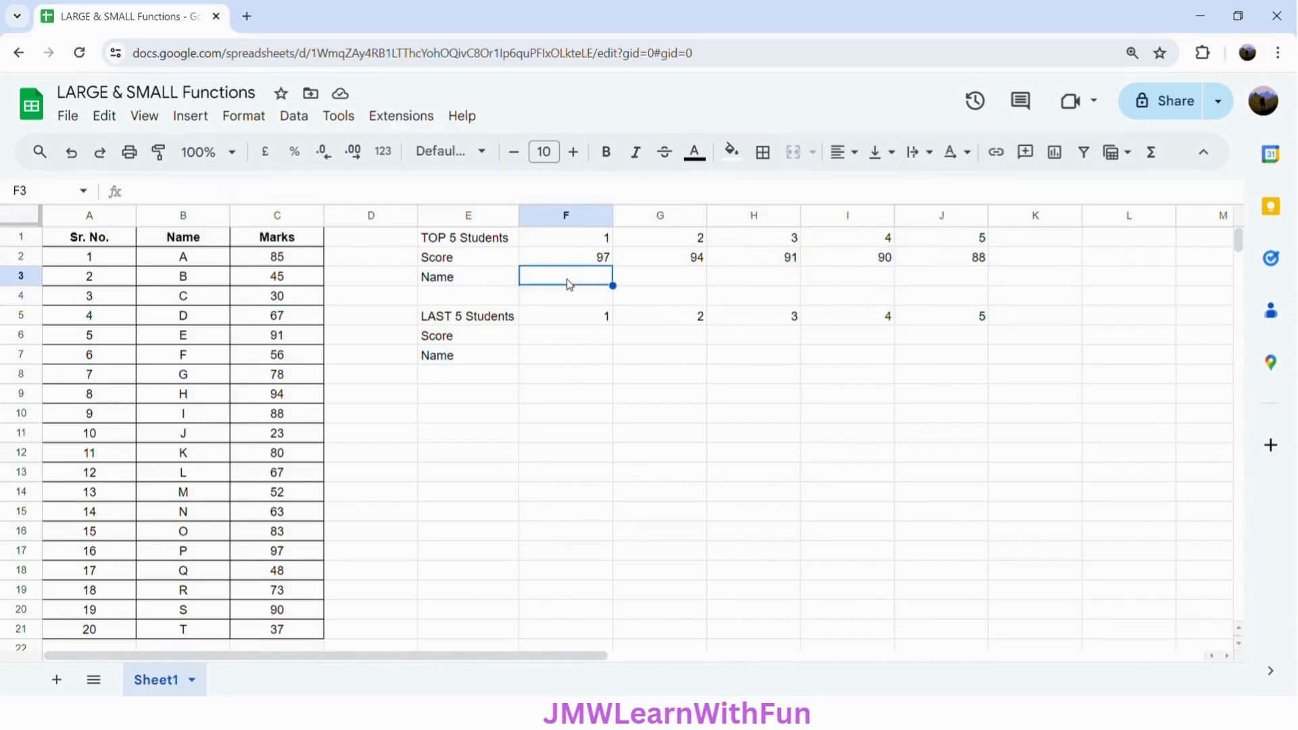
{"action": "type", "text": "=F"}
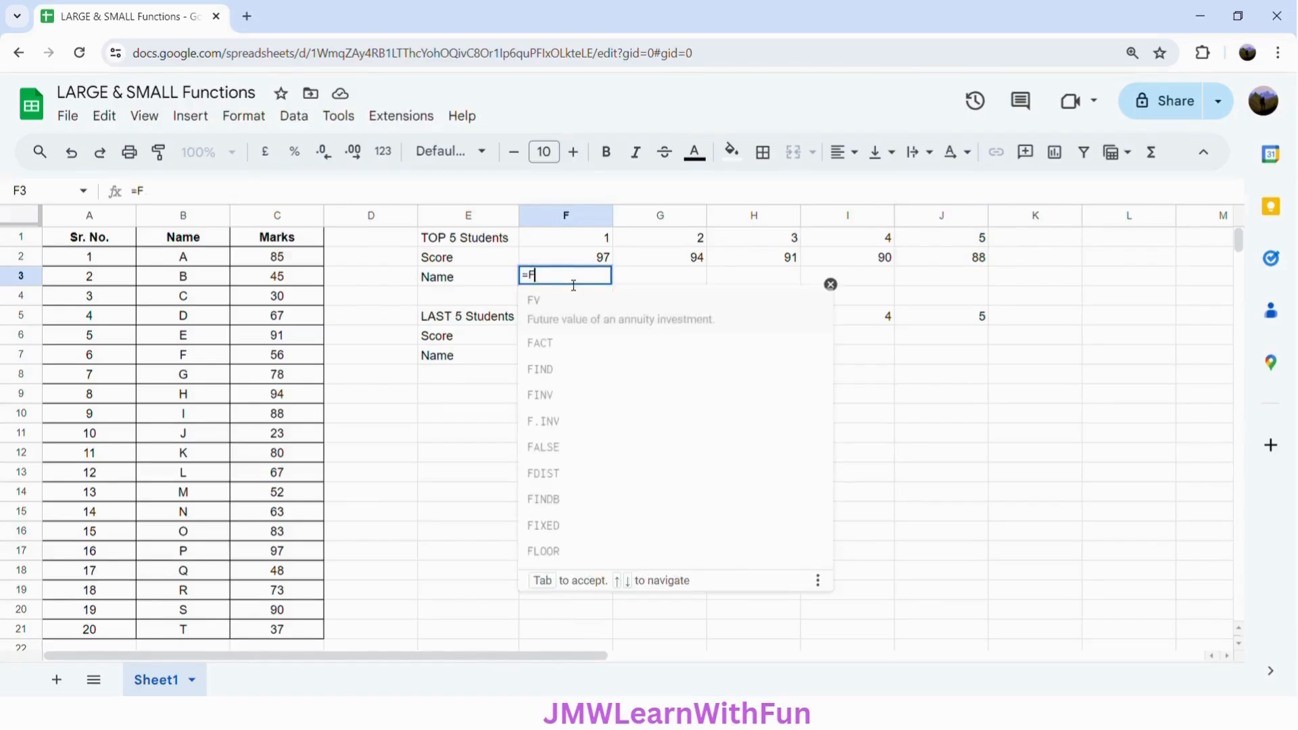
{"action": "type", "text": "ILTER"}
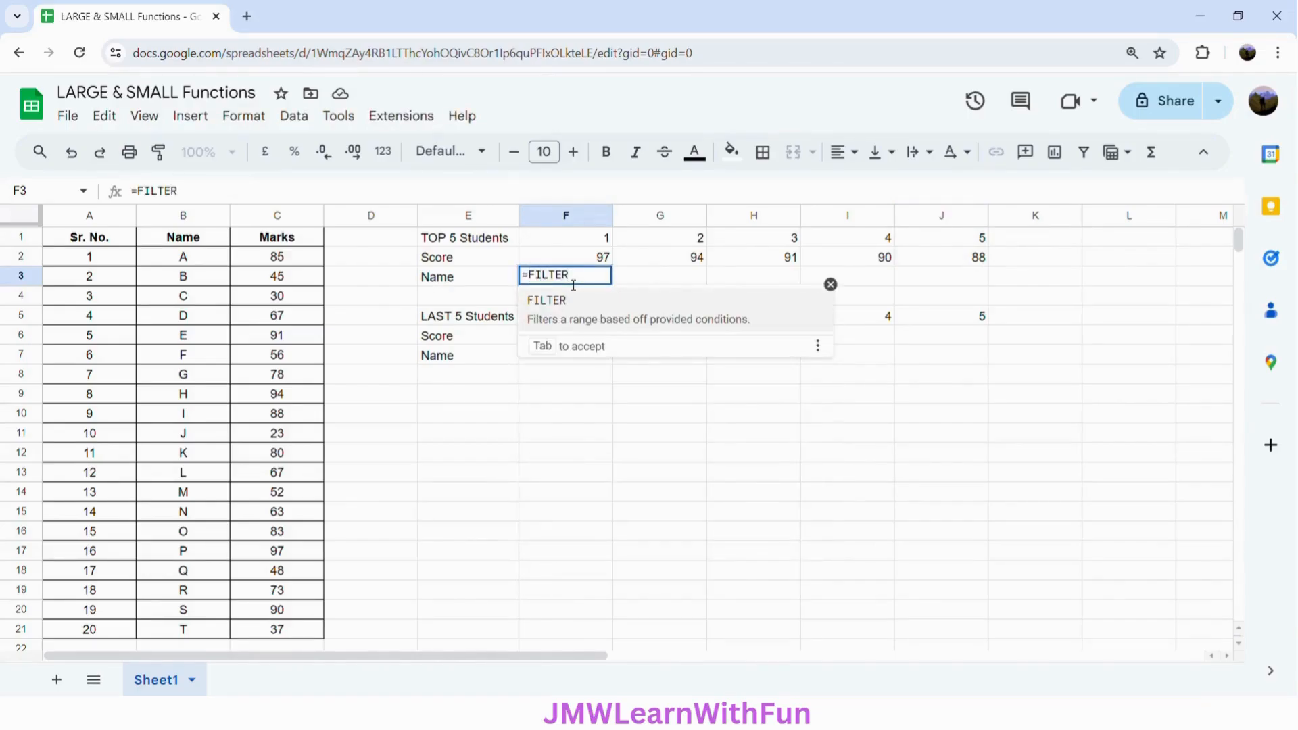
{"action": "type", "text": "("}
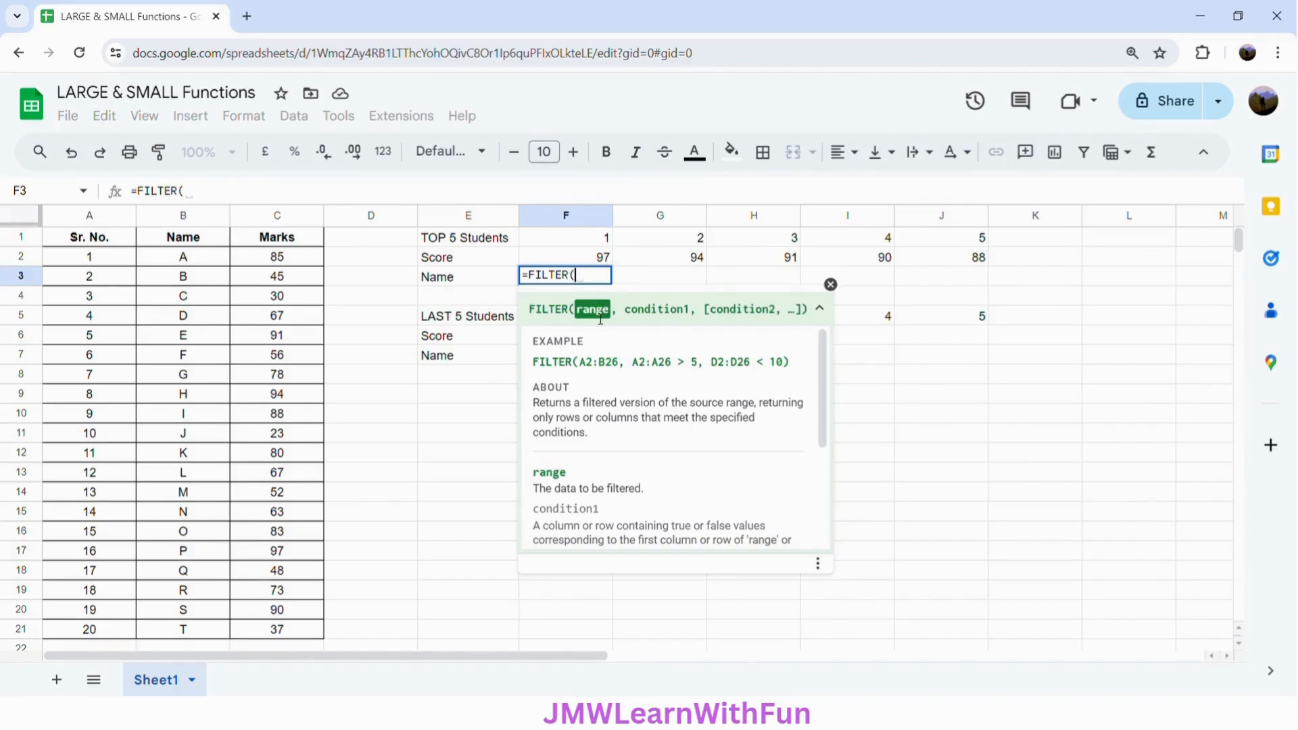
{"action": "left_click_drag", "start_coordinate": [201, 260], "coordinate": [187, 629]}
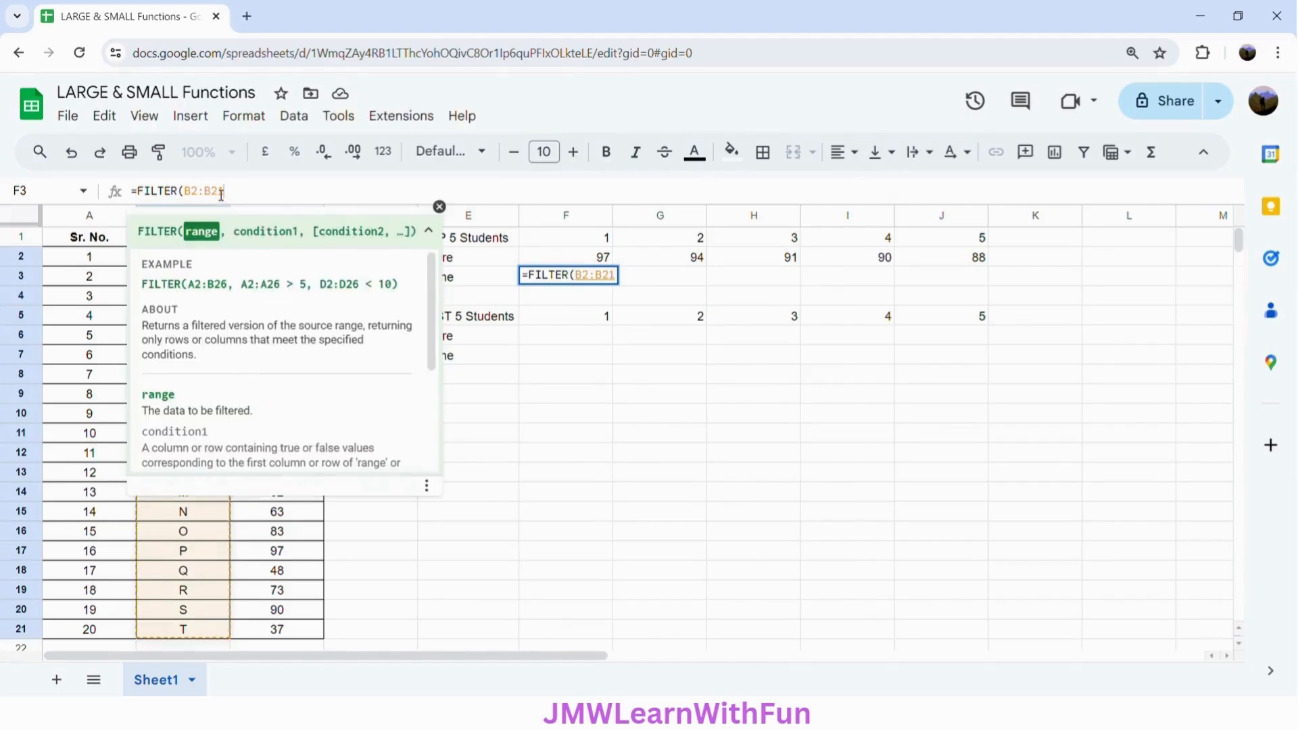
{"action": "key", "text": "F4"}
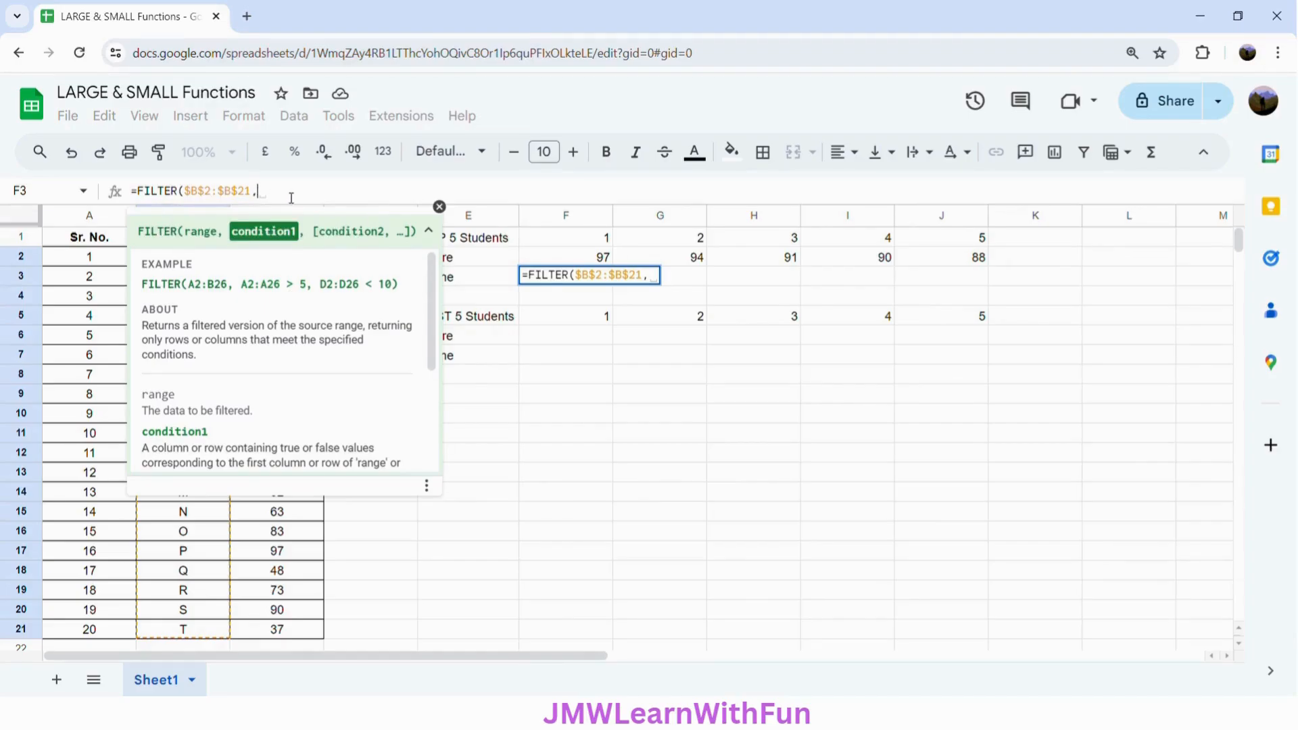
{"action": "left_click", "coordinate": [284, 633]}
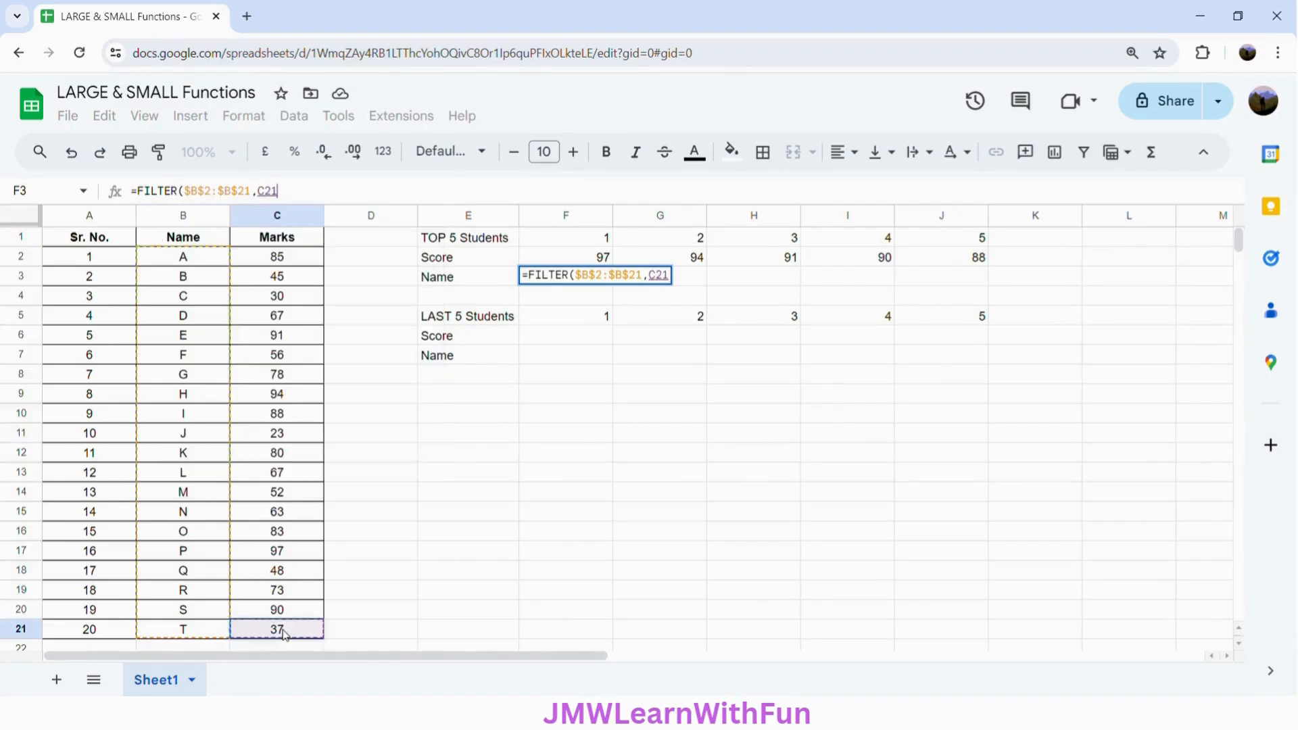
{"action": "left_click_drag", "start_coordinate": [285, 266], "coordinate": [291, 637]}
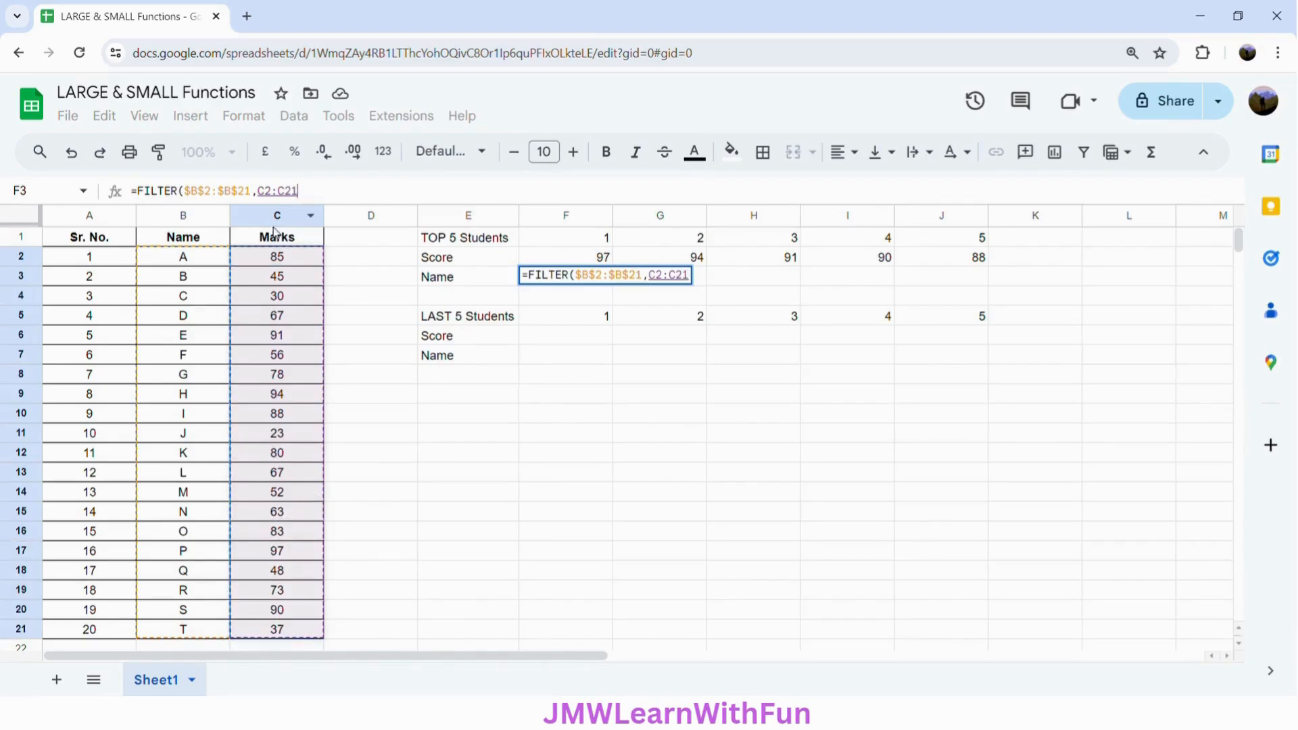
{"action": "left_click", "coordinate": [282, 191]}
{"action": "key", "text": "F4"}
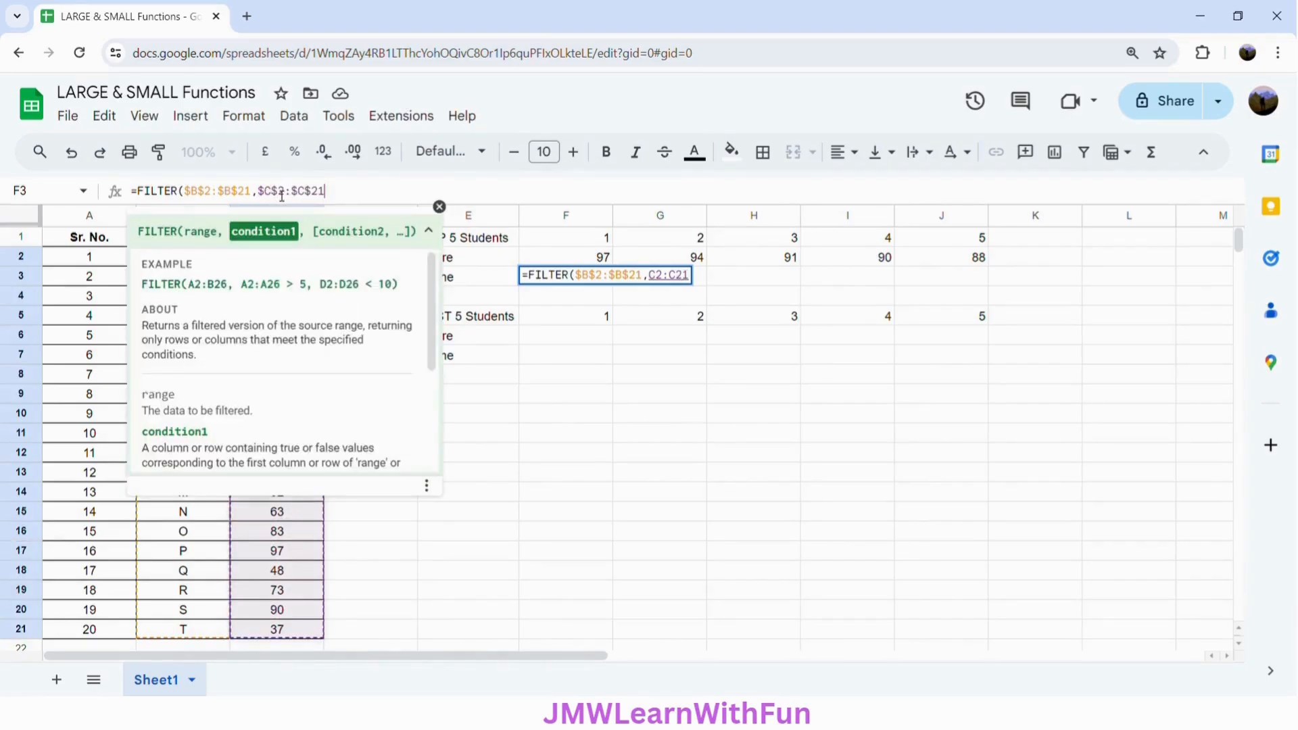
{"action": "type", "text": "="}
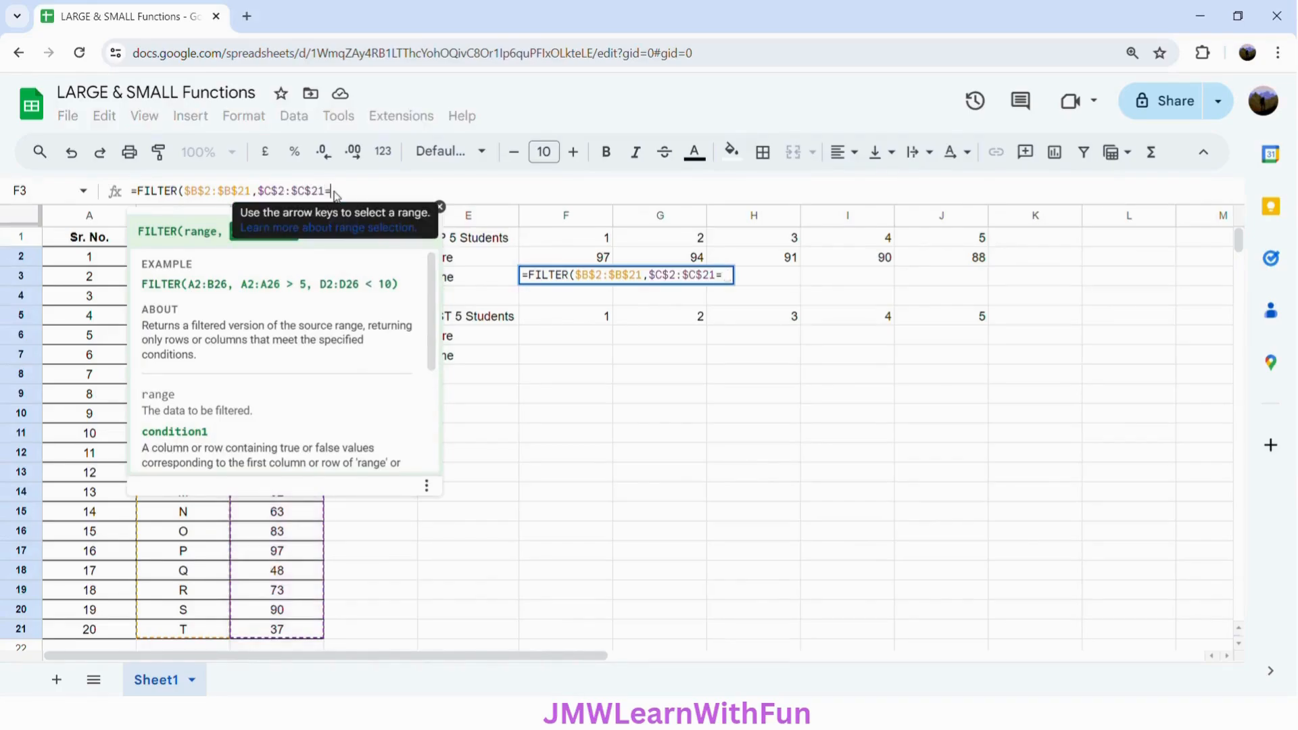
{"action": "left_click", "coordinate": [601, 264]}
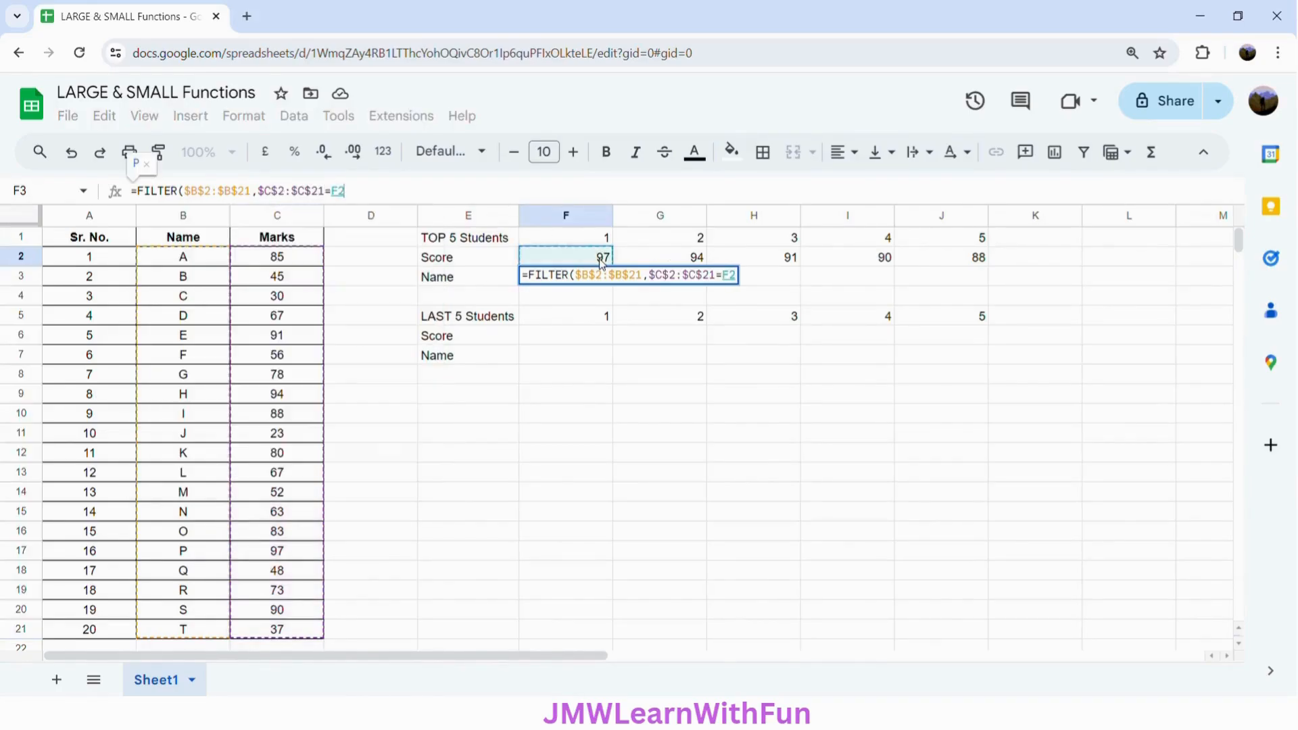
{"action": "type", "text": ")"}
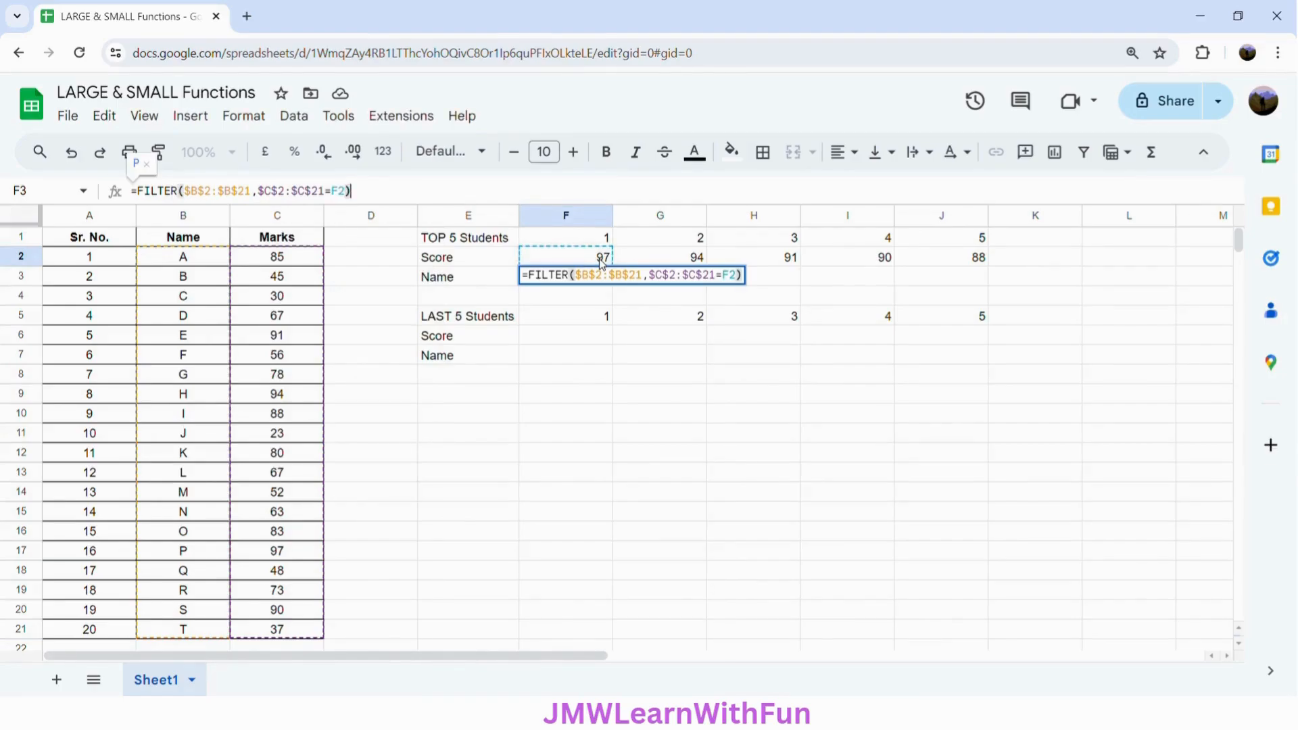
{"action": "key", "text": "Return"}
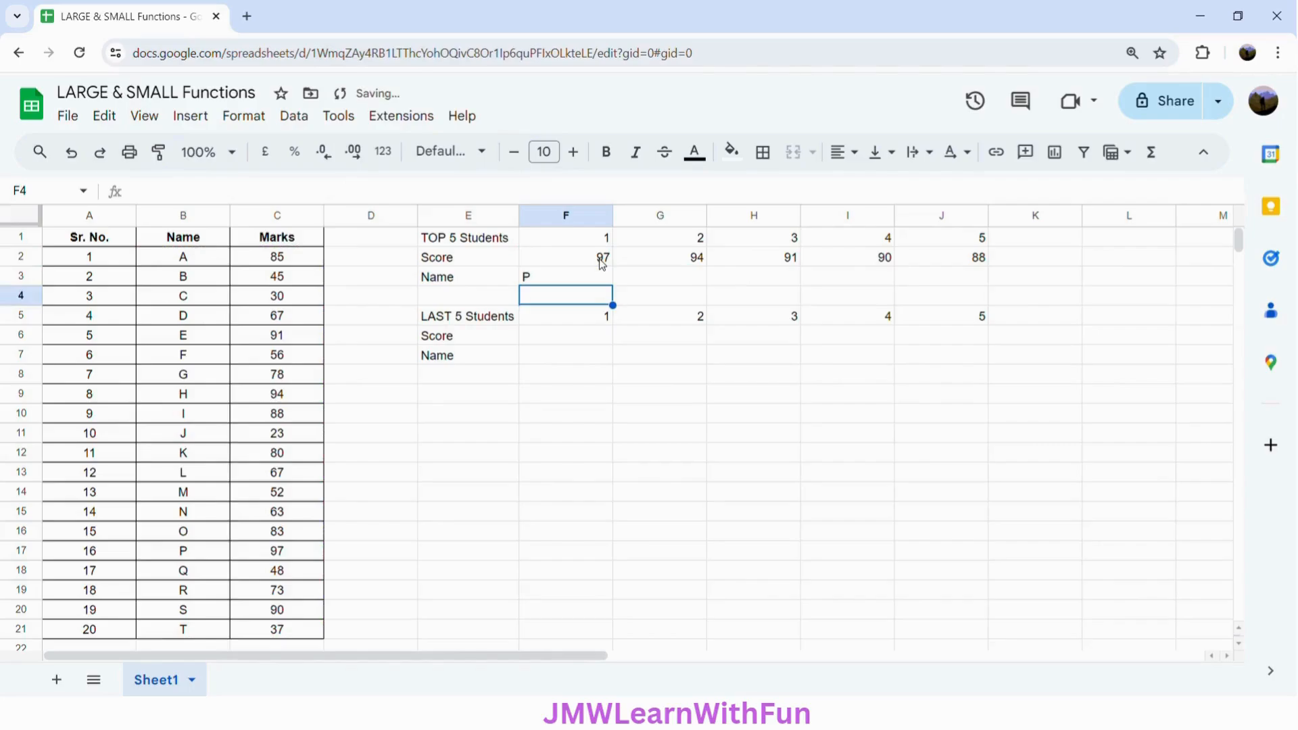
Step: Copy the FILTER formula from F3 across to J3 to fill the top five students' names
{"action": "left_click", "coordinate": [593, 282]}
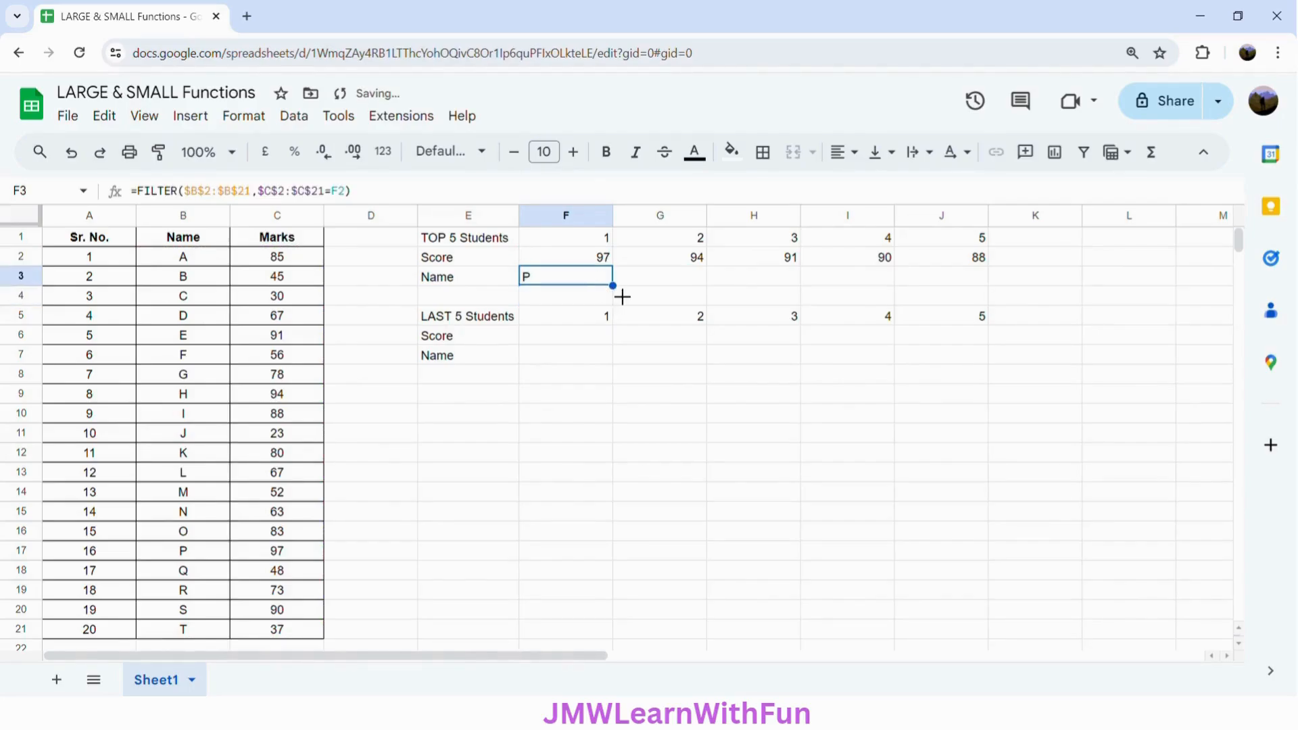
{"action": "left_click_drag", "start_coordinate": [614, 287], "coordinate": [978, 280]}
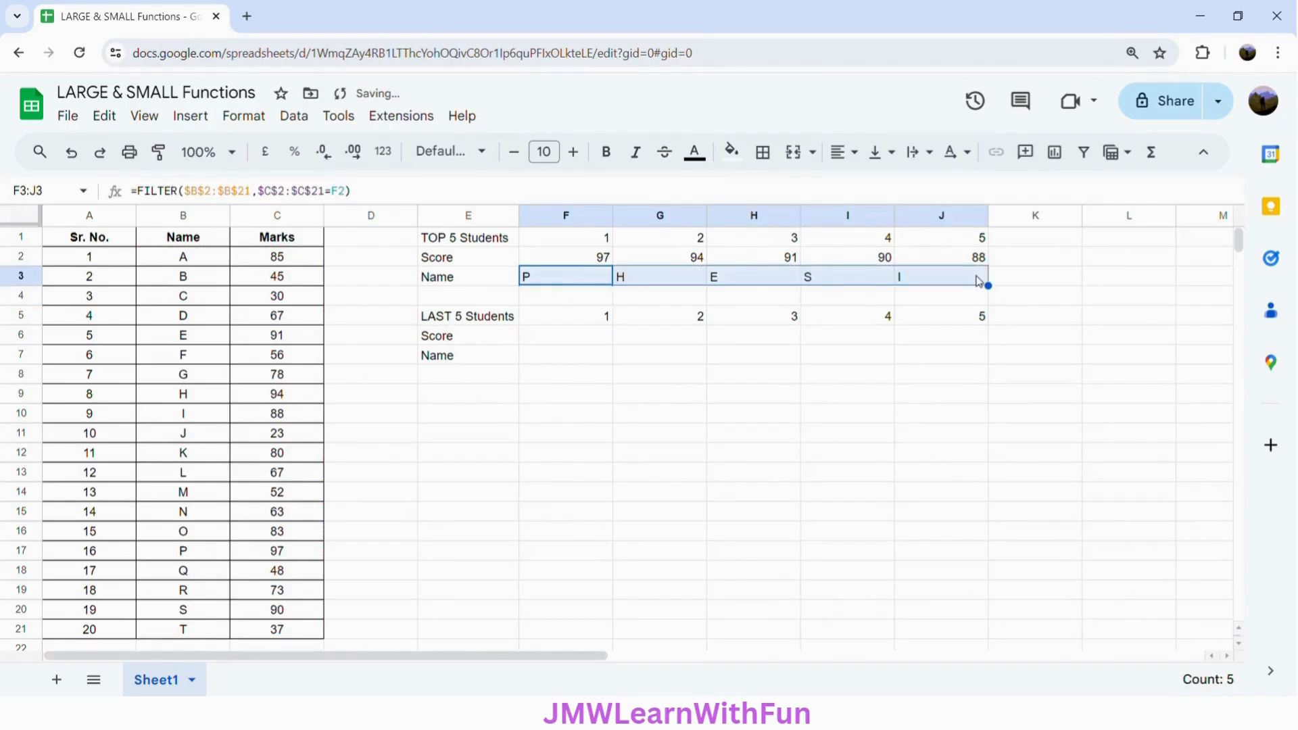
Step: Check each top-five name in F3:J3 against the matching name and marks in the source list
{"action": "left_click", "coordinate": [555, 283]}
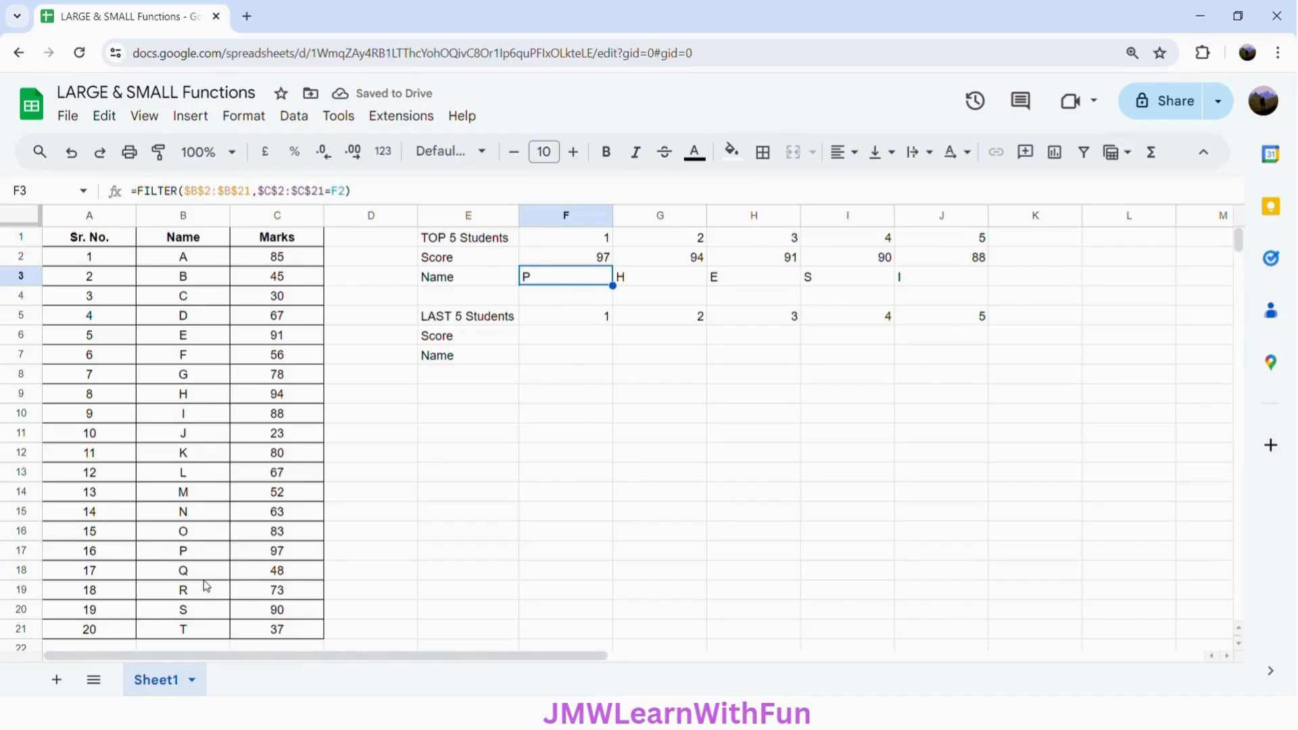
{"action": "left_click_drag", "start_coordinate": [196, 560], "coordinate": [277, 559]}
{"action": "left_click", "coordinate": [277, 560]}
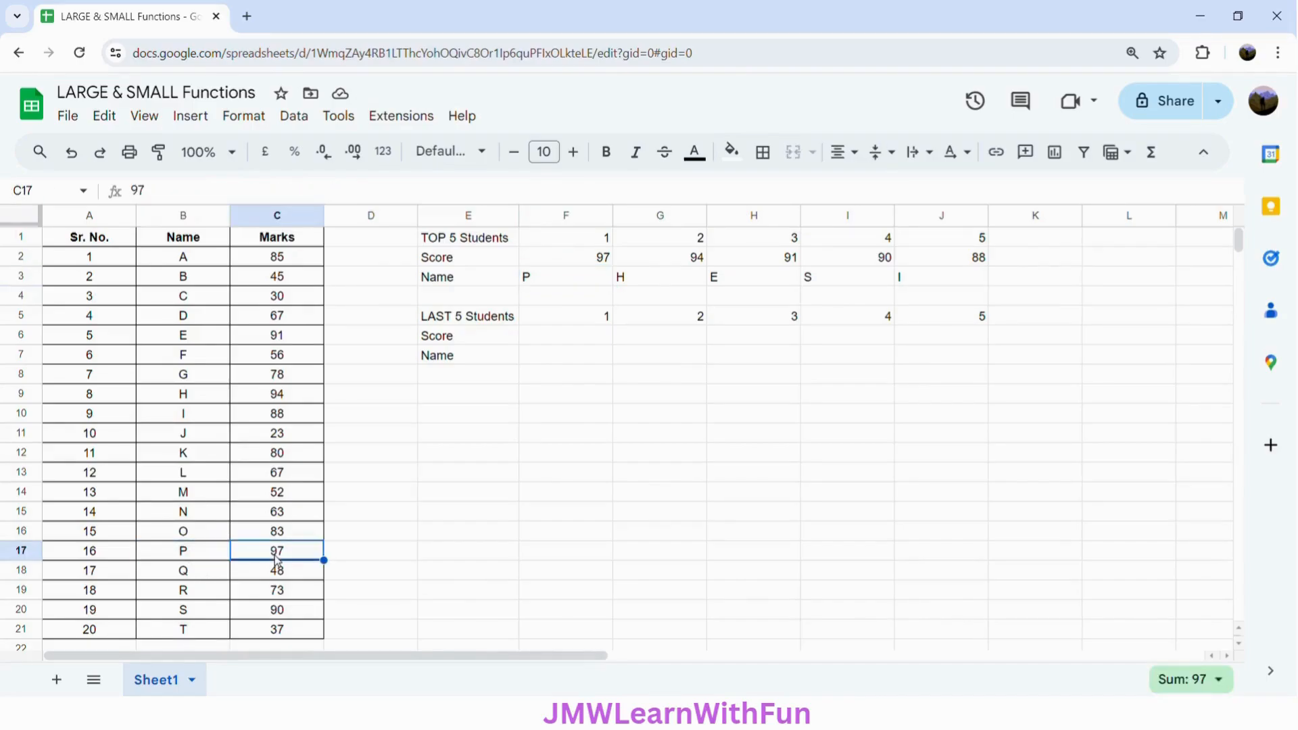
{"action": "left_click", "coordinate": [641, 278]}
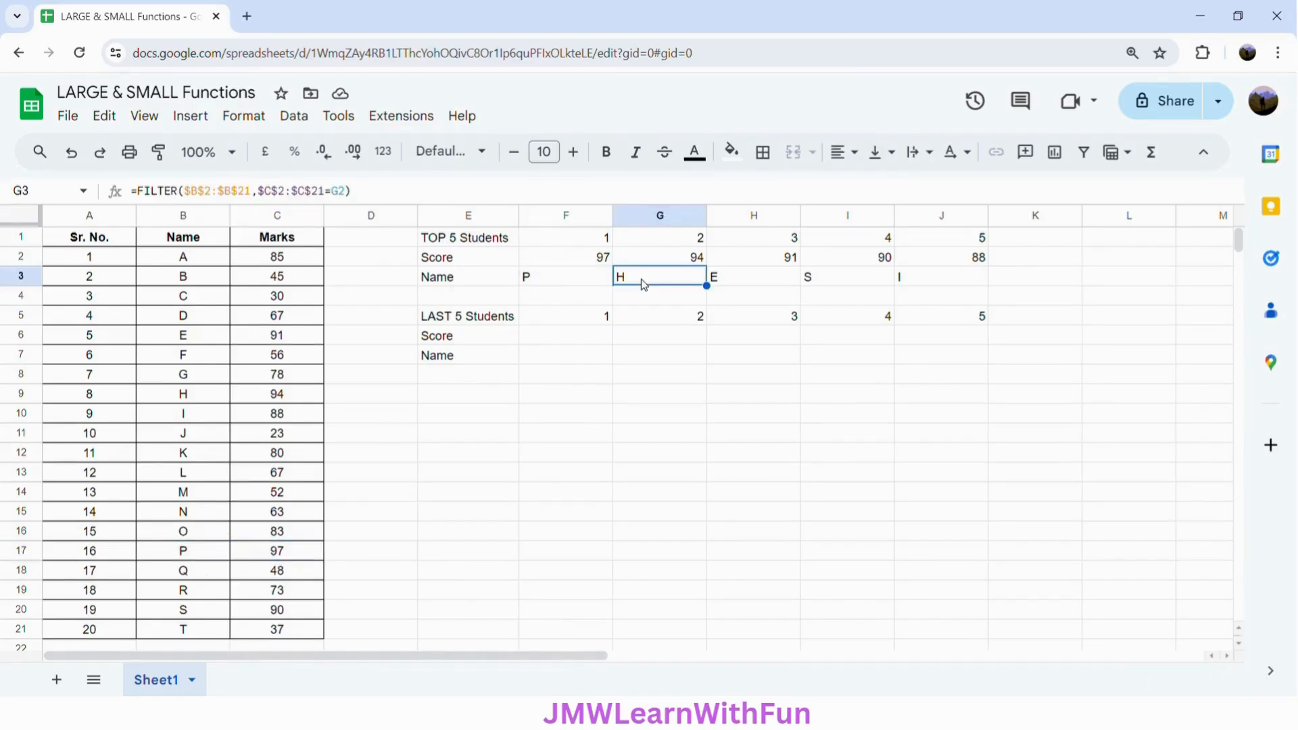
{"action": "left_click_drag", "start_coordinate": [183, 399], "coordinate": [276, 398]}
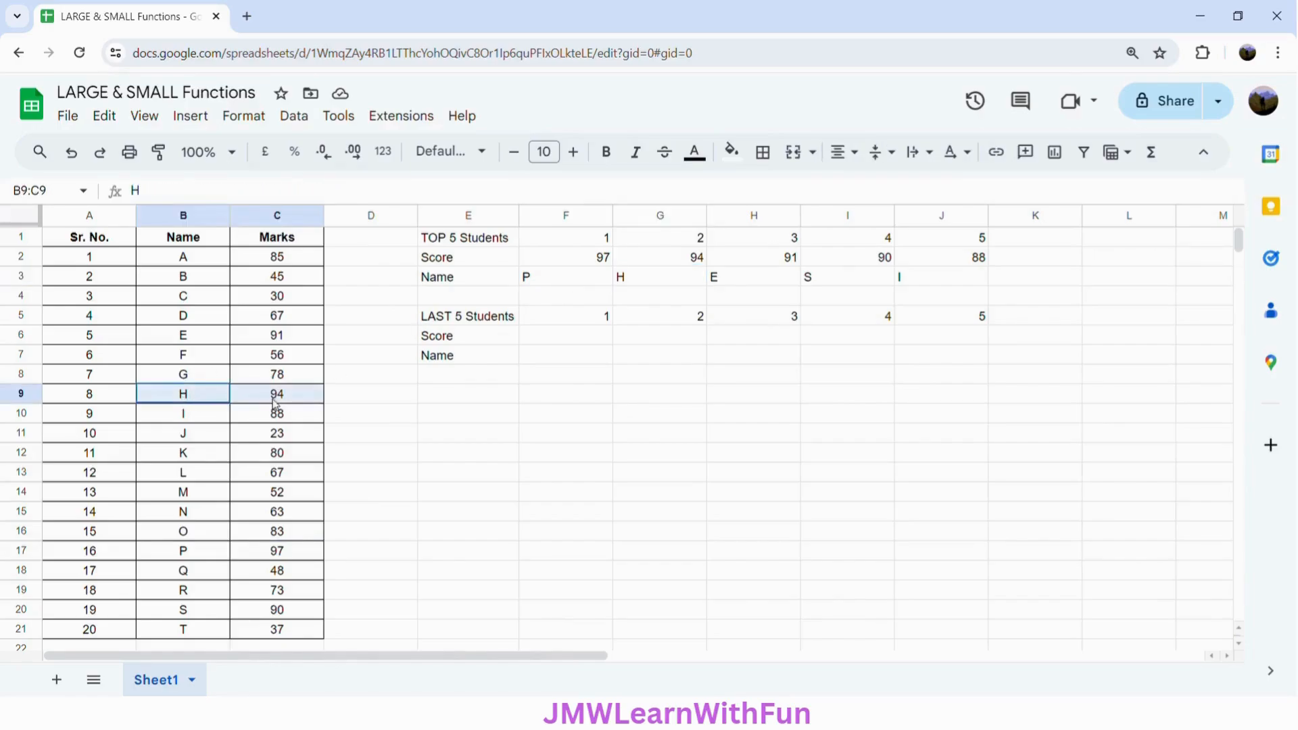
{"action": "left_click", "coordinate": [755, 284]}
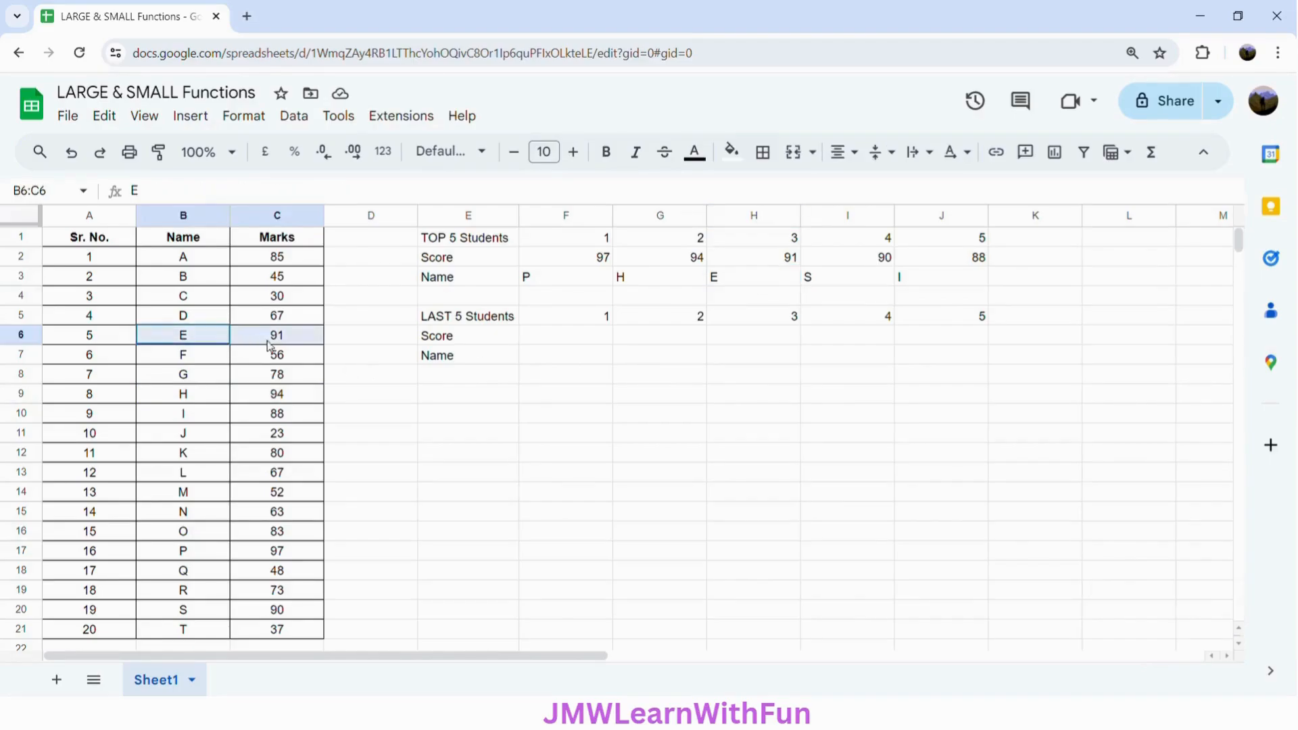
{"action": "left_click_drag", "start_coordinate": [215, 338], "coordinate": [281, 343]}
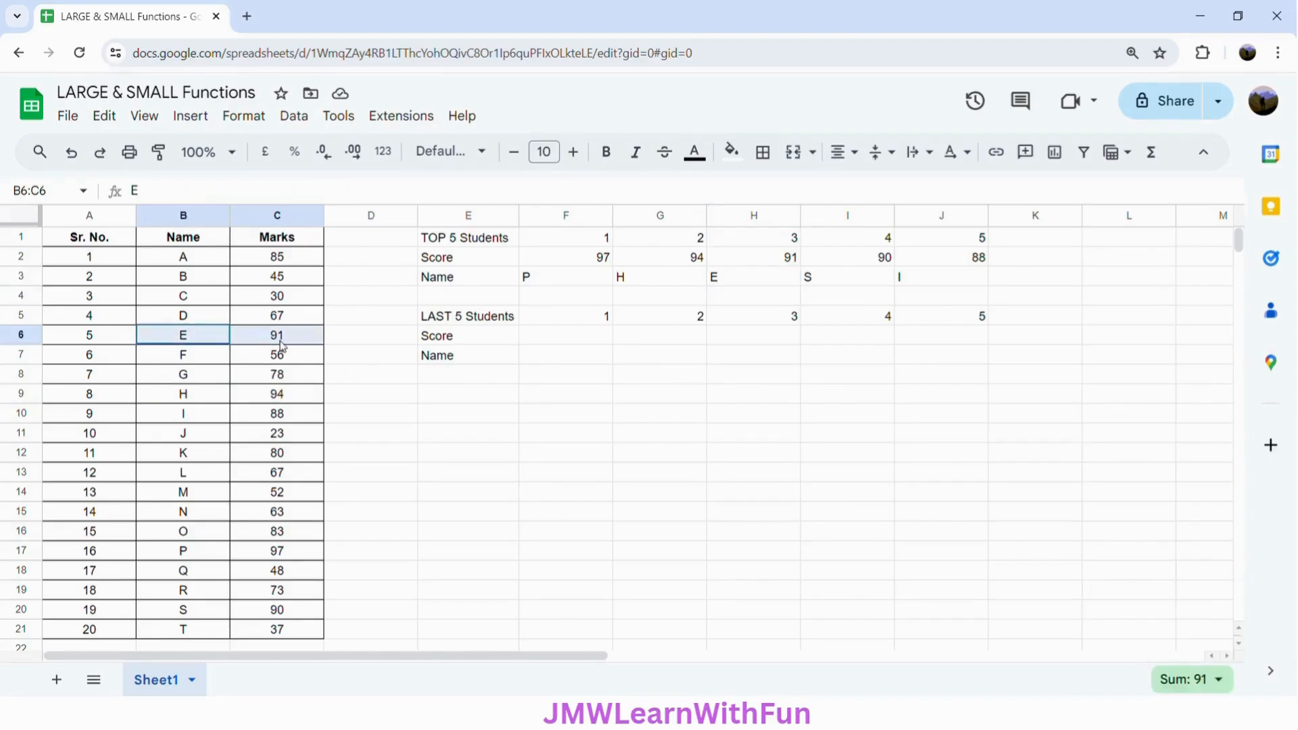
{"action": "left_click", "coordinate": [845, 278]}
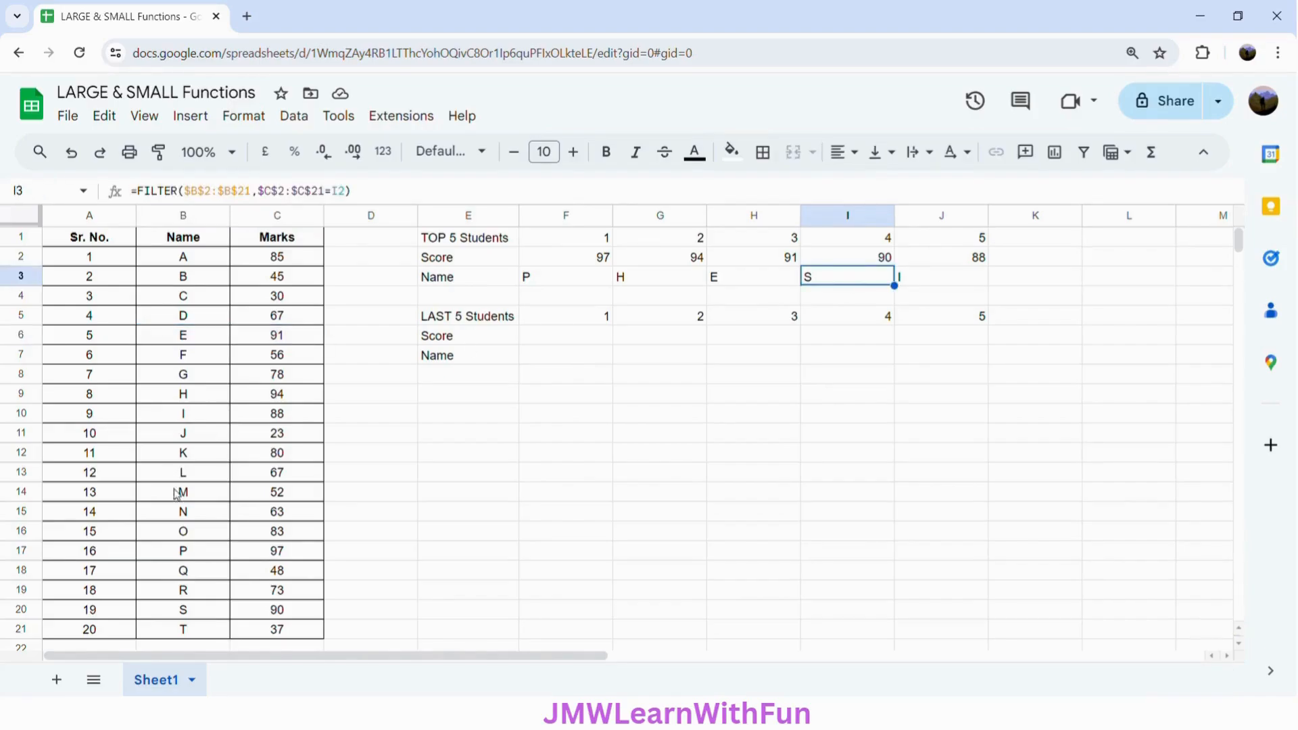
{"action": "left_click_drag", "start_coordinate": [186, 619], "coordinate": [277, 612]}
{"action": "left_click", "coordinate": [277, 611]}
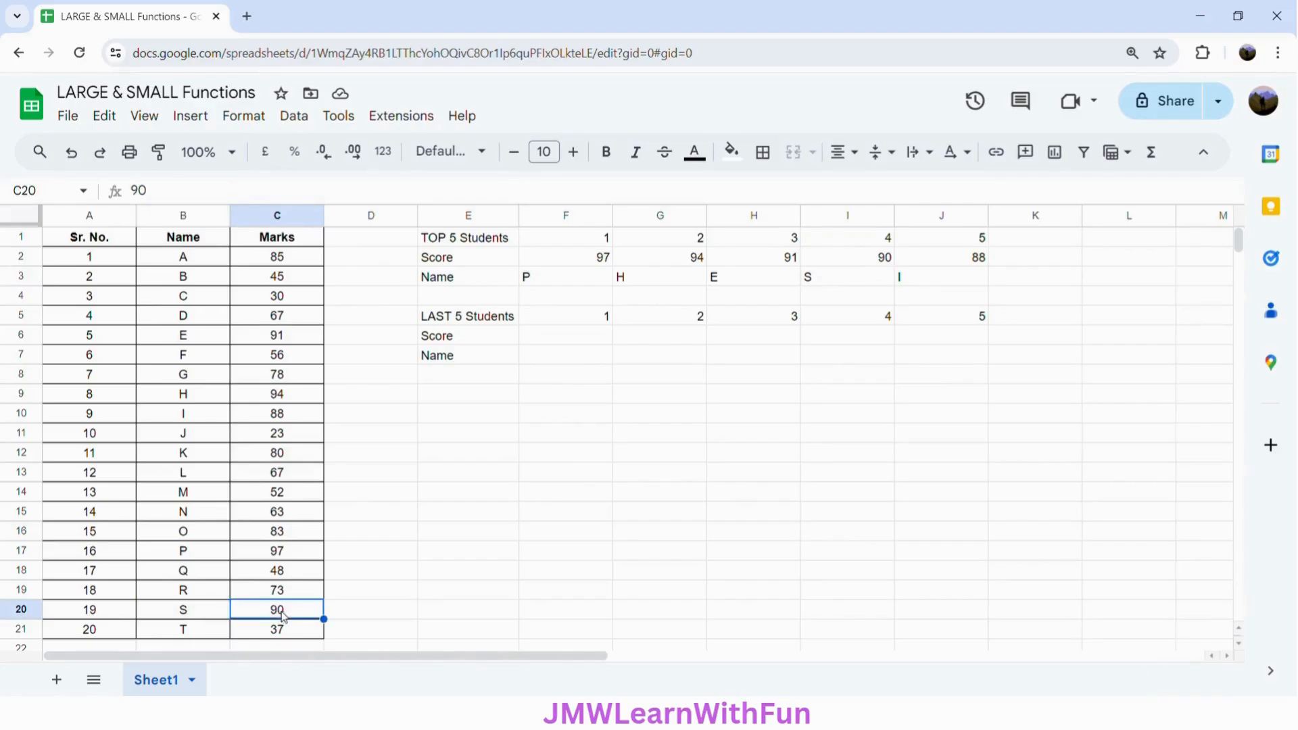
{"action": "left_click", "coordinate": [935, 284]}
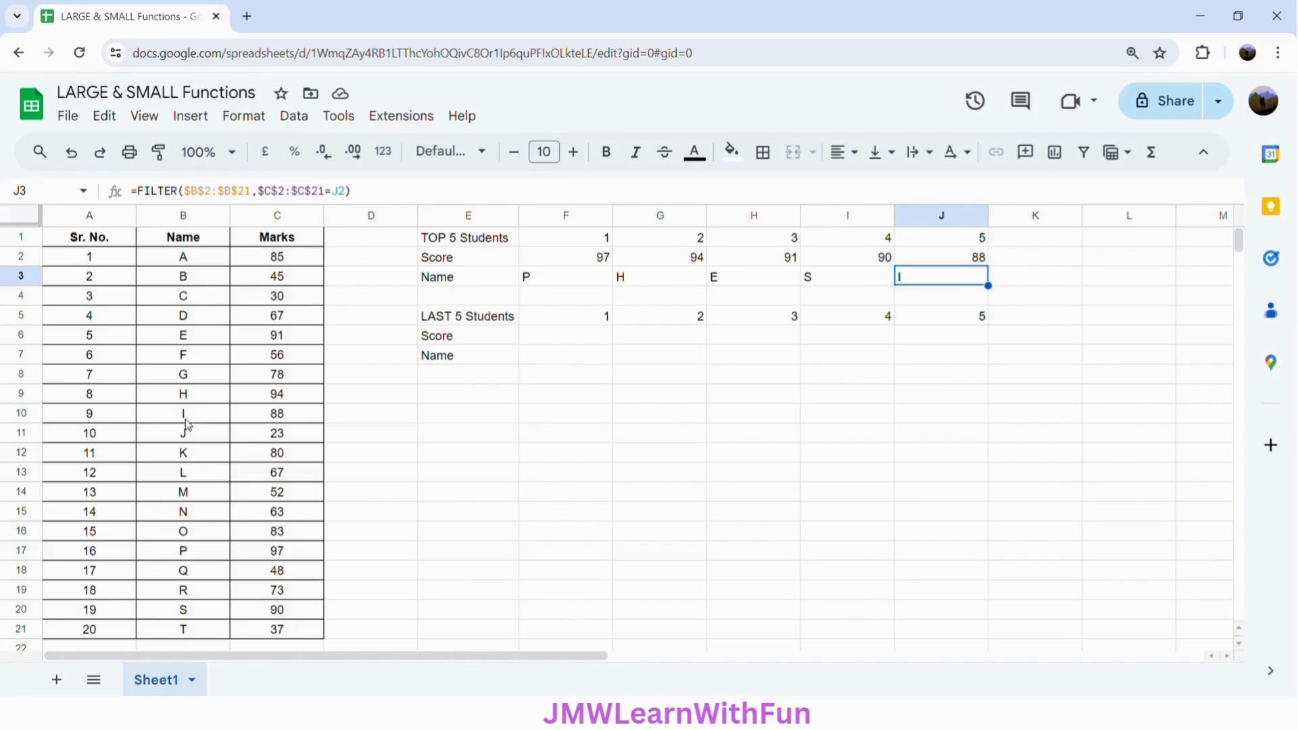
{"action": "left_click_drag", "start_coordinate": [188, 419], "coordinate": [274, 416]}
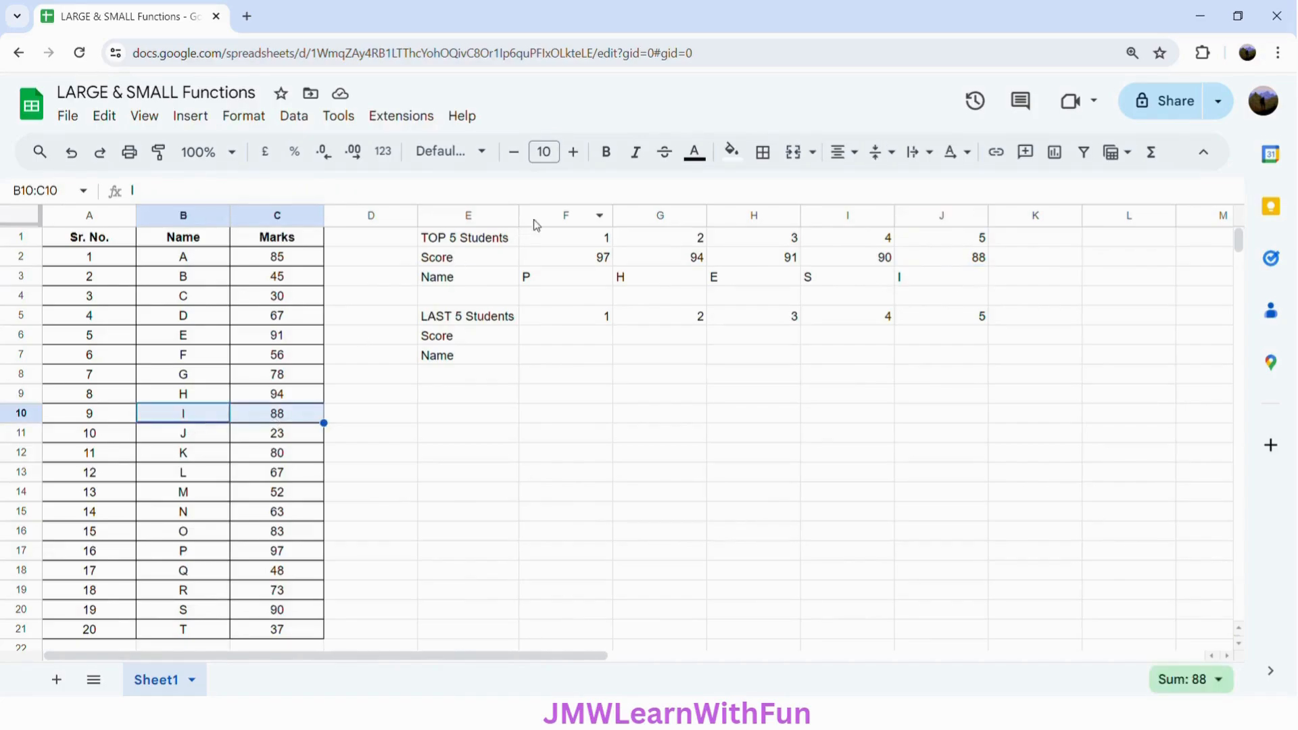
Step: Centre the contents of E1:J7 horizontally and vertically, and apply borders to all cells in the range
{"action": "left_click", "coordinate": [478, 242]}
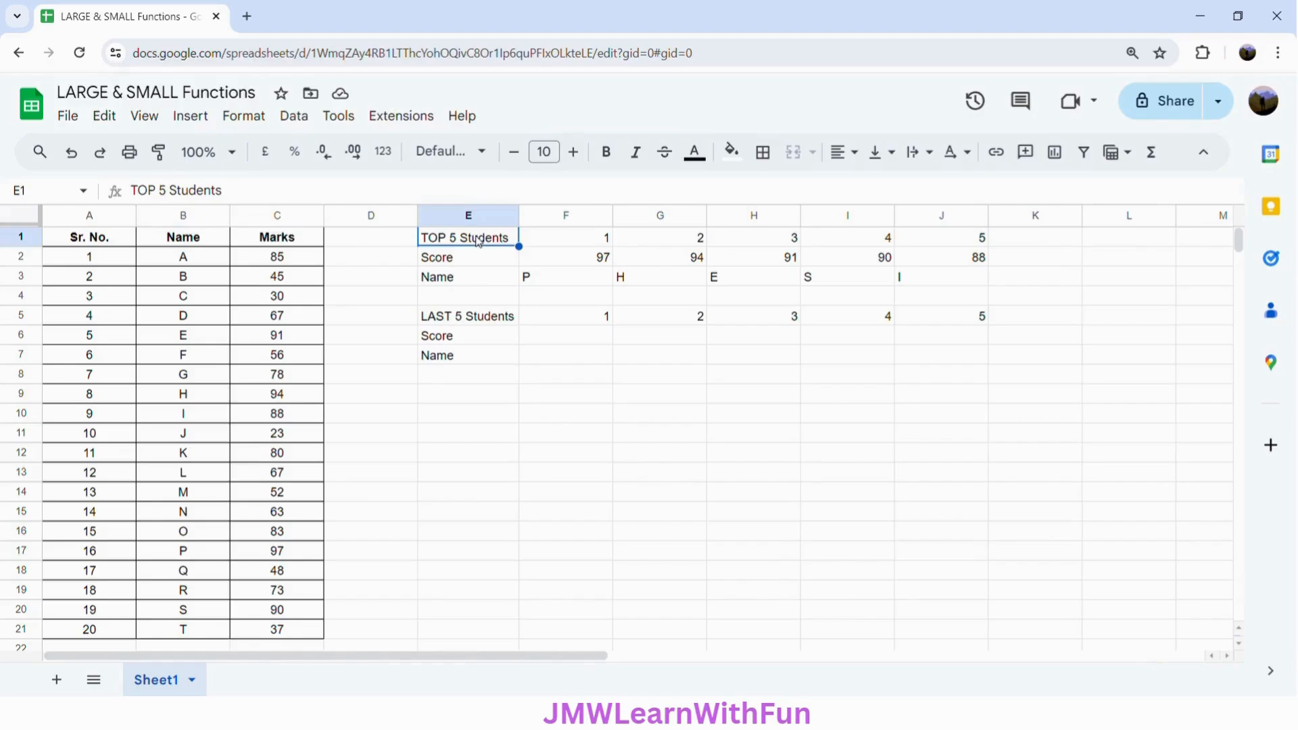
{"action": "left_click", "coordinate": [972, 387], "text": "shift"}
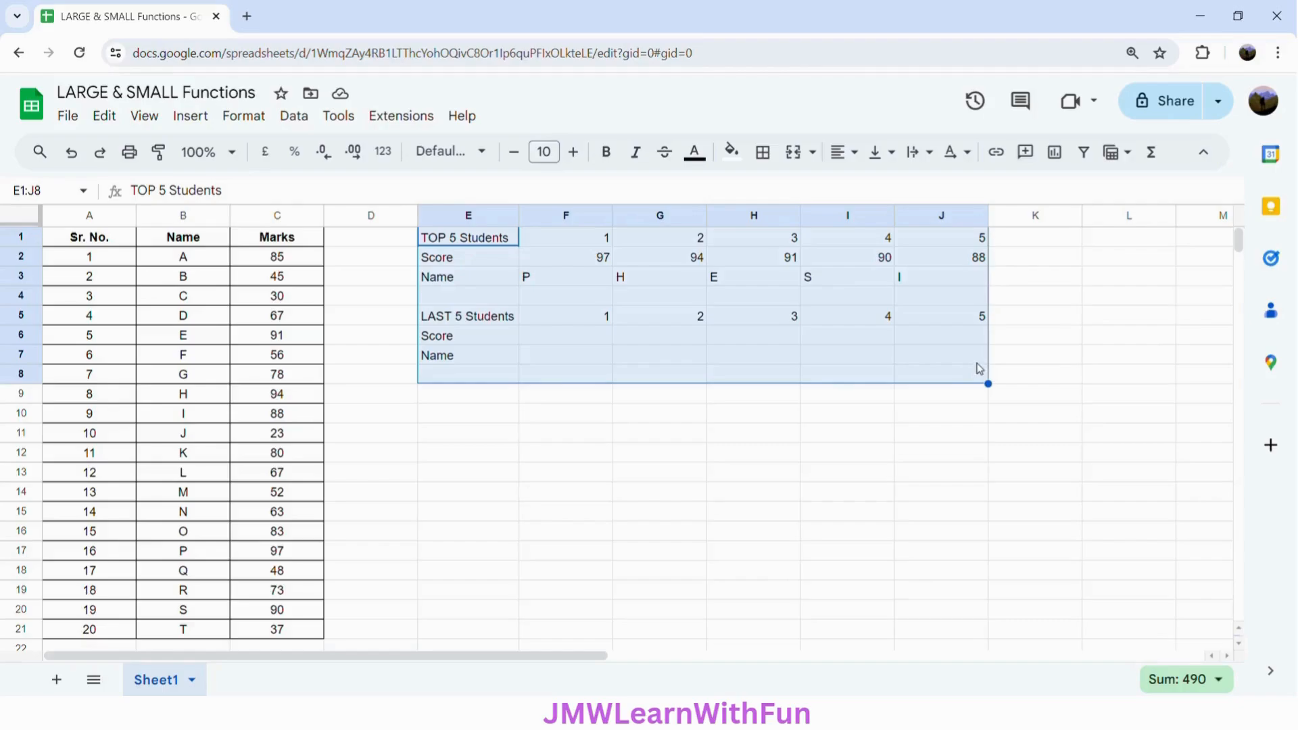
{"action": "left_click", "coordinate": [977, 359], "text": "shift"}
{"action": "left_click", "coordinate": [843, 152]}
{"action": "left_click", "coordinate": [869, 185]}
{"action": "left_click", "coordinate": [877, 152]}
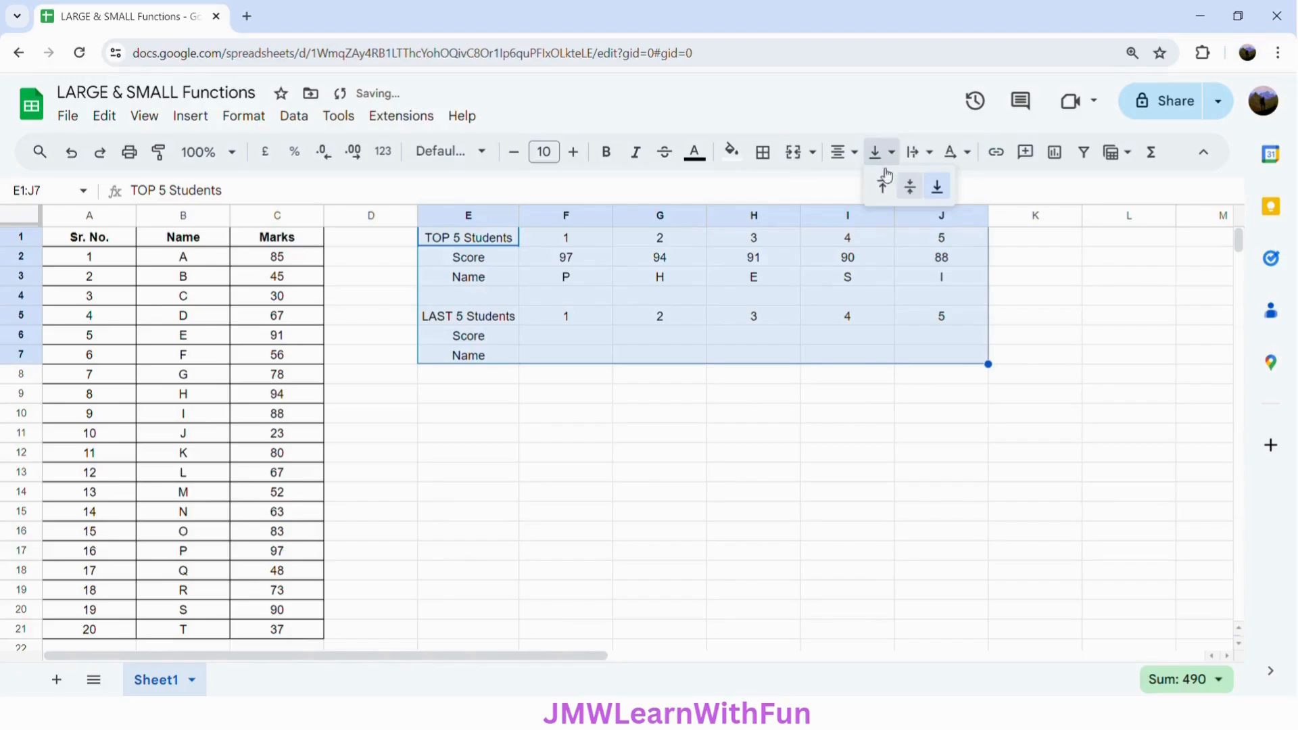
{"action": "left_click", "coordinate": [907, 189]}
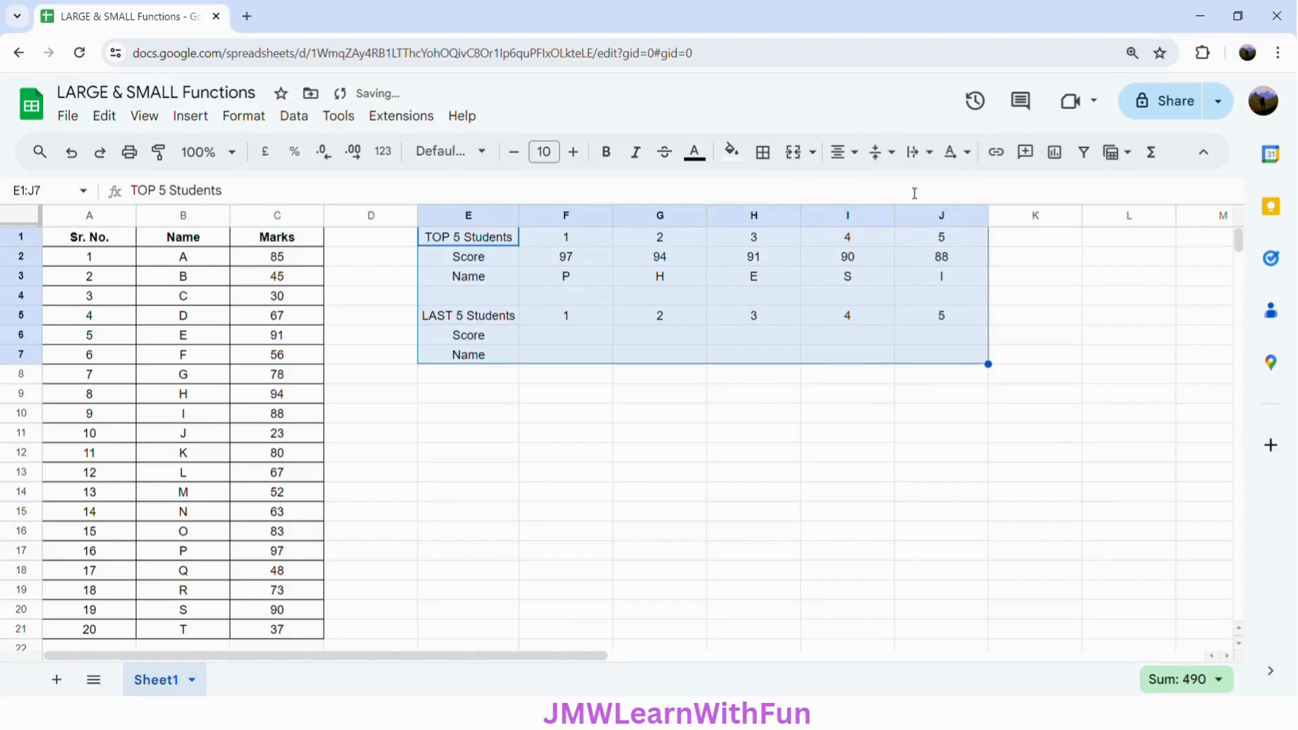
{"action": "left_click", "coordinate": [771, 158]}
{"action": "left_click", "coordinate": [771, 196]}
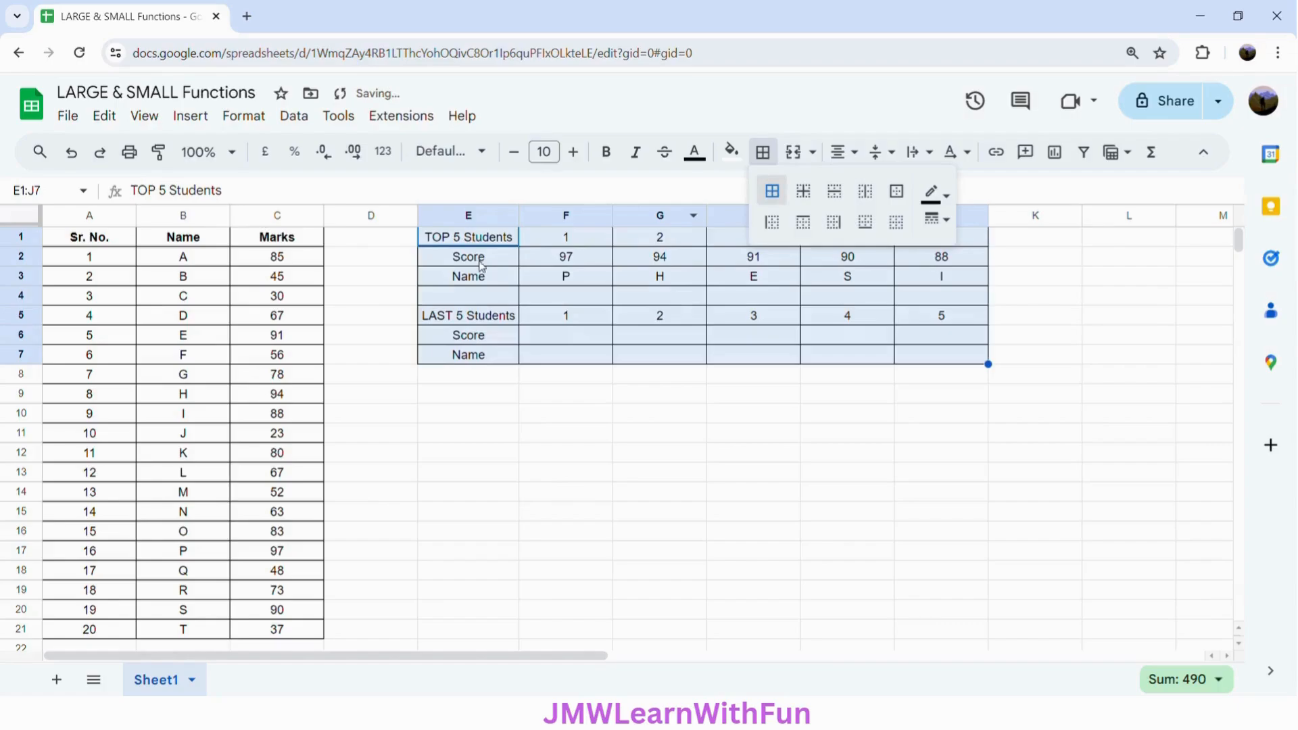
Step: Bold the row labels in E1:E7 and the rank numbers in F1:J1 and F5:J5
{"action": "left_click", "coordinate": [482, 244]}
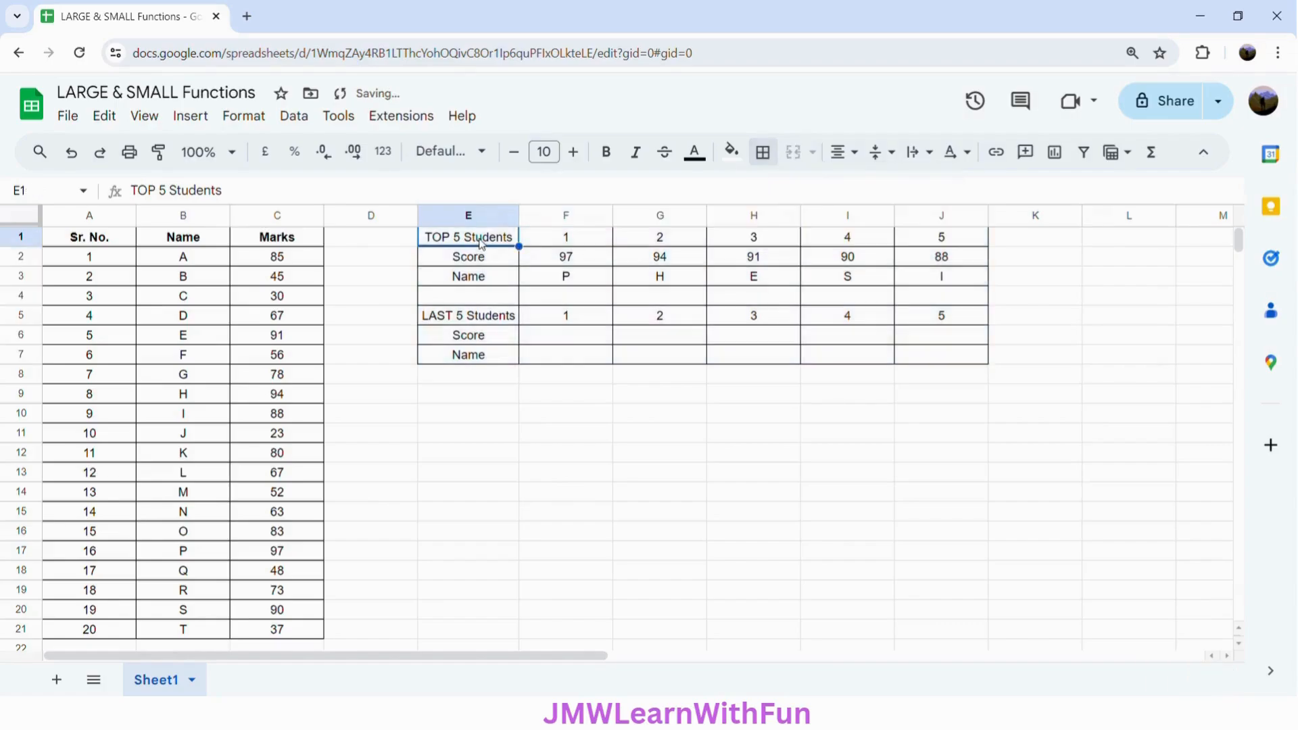
{"action": "left_click", "coordinate": [486, 364], "text": "shift"}
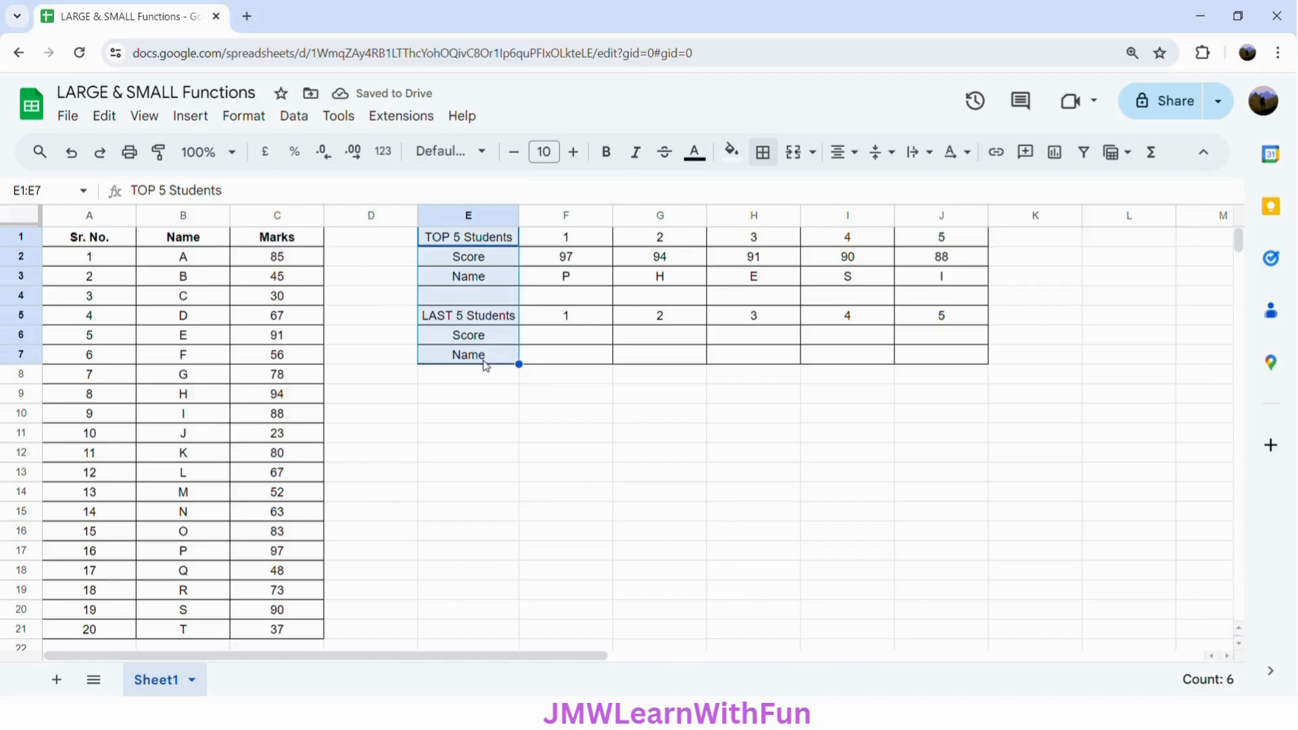
{"action": "key", "text": "ctrl+b"}
{"action": "left_click", "coordinate": [574, 242]}
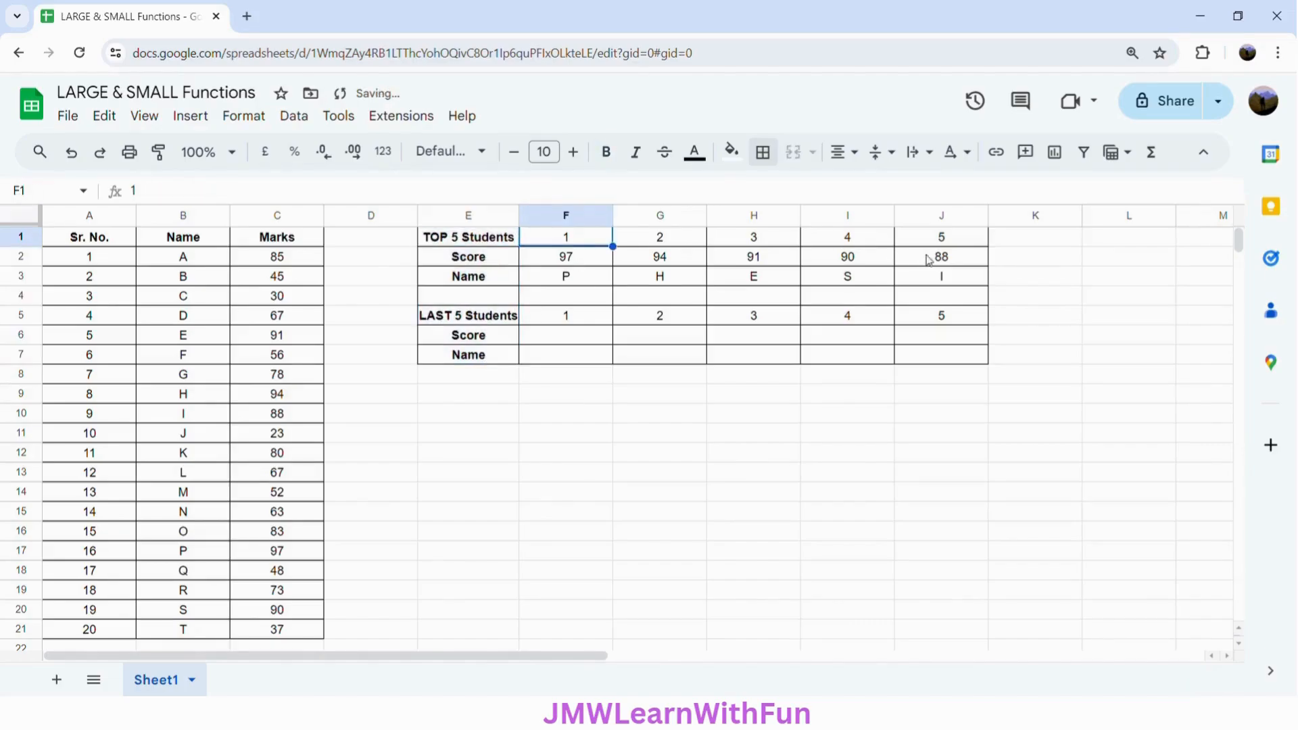
{"action": "left_click", "coordinate": [947, 243], "text": "shift"}
{"action": "key", "text": "ctrl+b"}
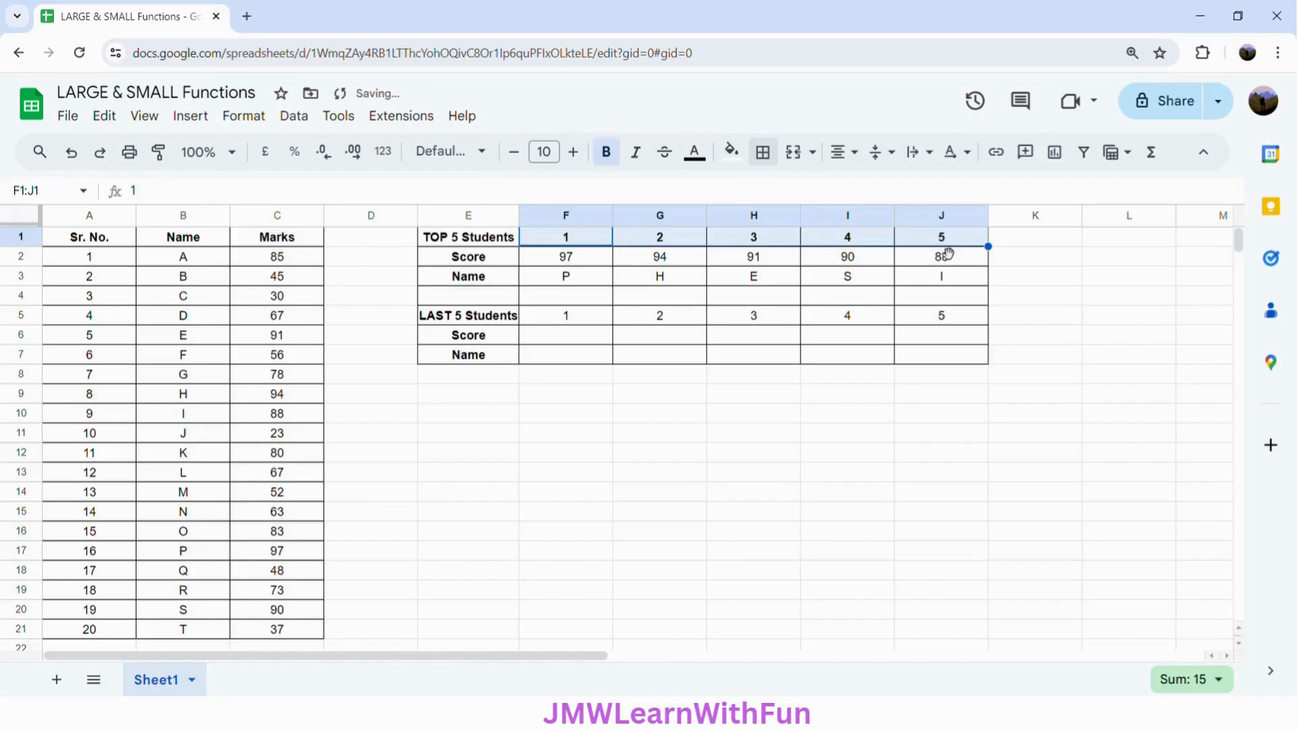
{"action": "left_click", "coordinate": [599, 321]}
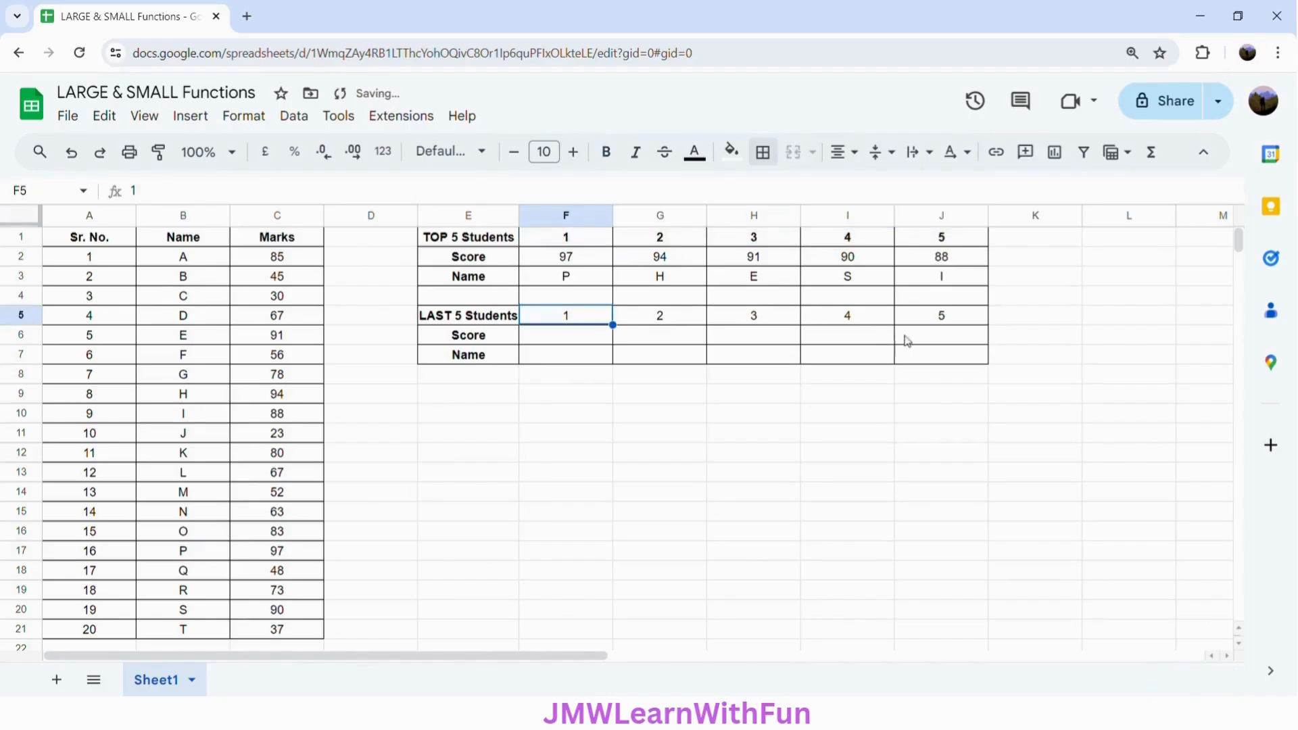
{"action": "left_click", "coordinate": [944, 319], "text": "shift"}
{"action": "key", "text": "ctrl+b"}
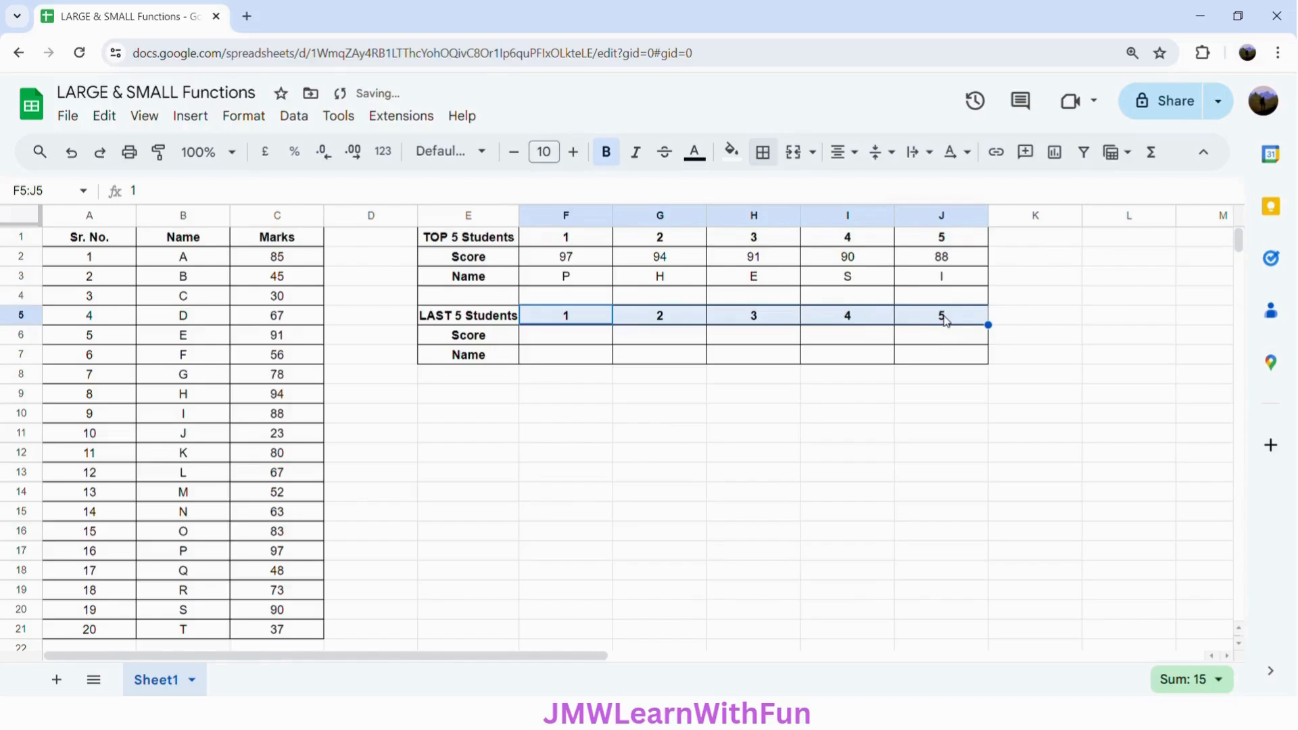
Step: Enter =SMALL($C$2:$C$21,F5) in F6 for the lowest score, with the marks range locked as absolute
{"action": "left_click", "coordinate": [576, 263]}
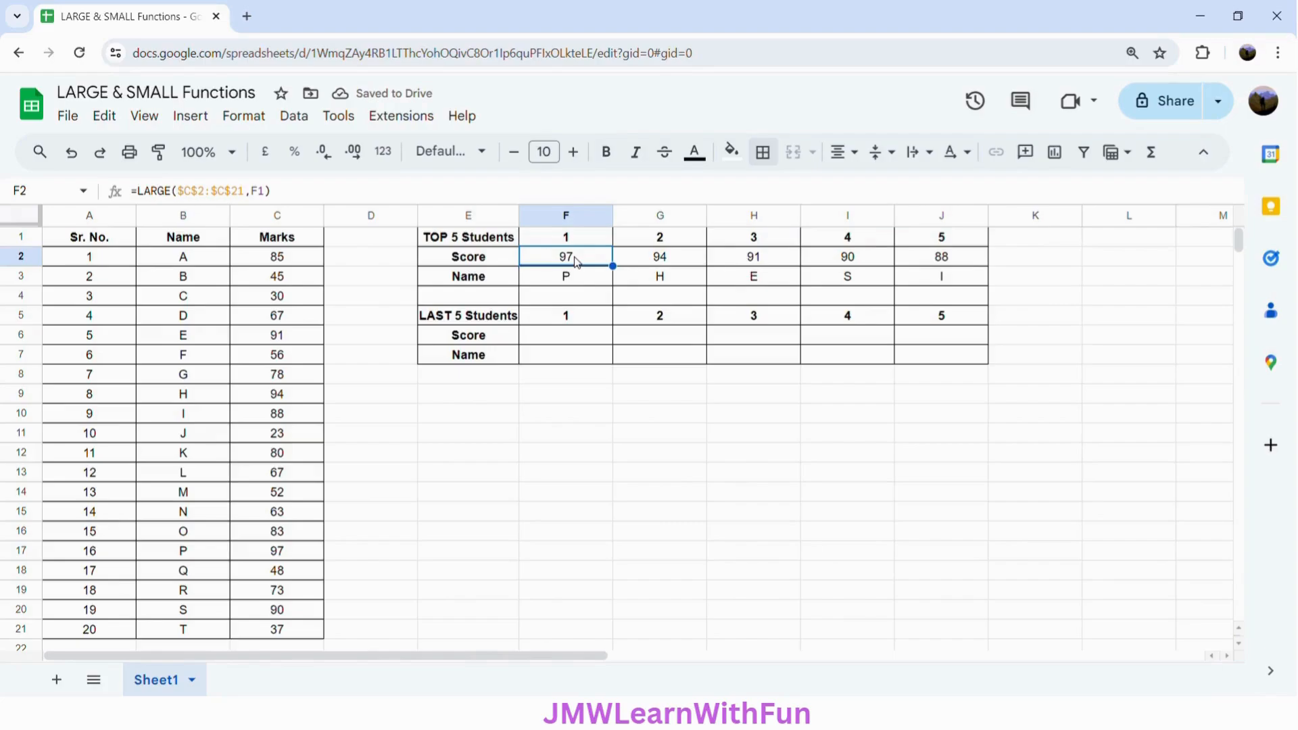
{"action": "left_click", "coordinate": [561, 338]}
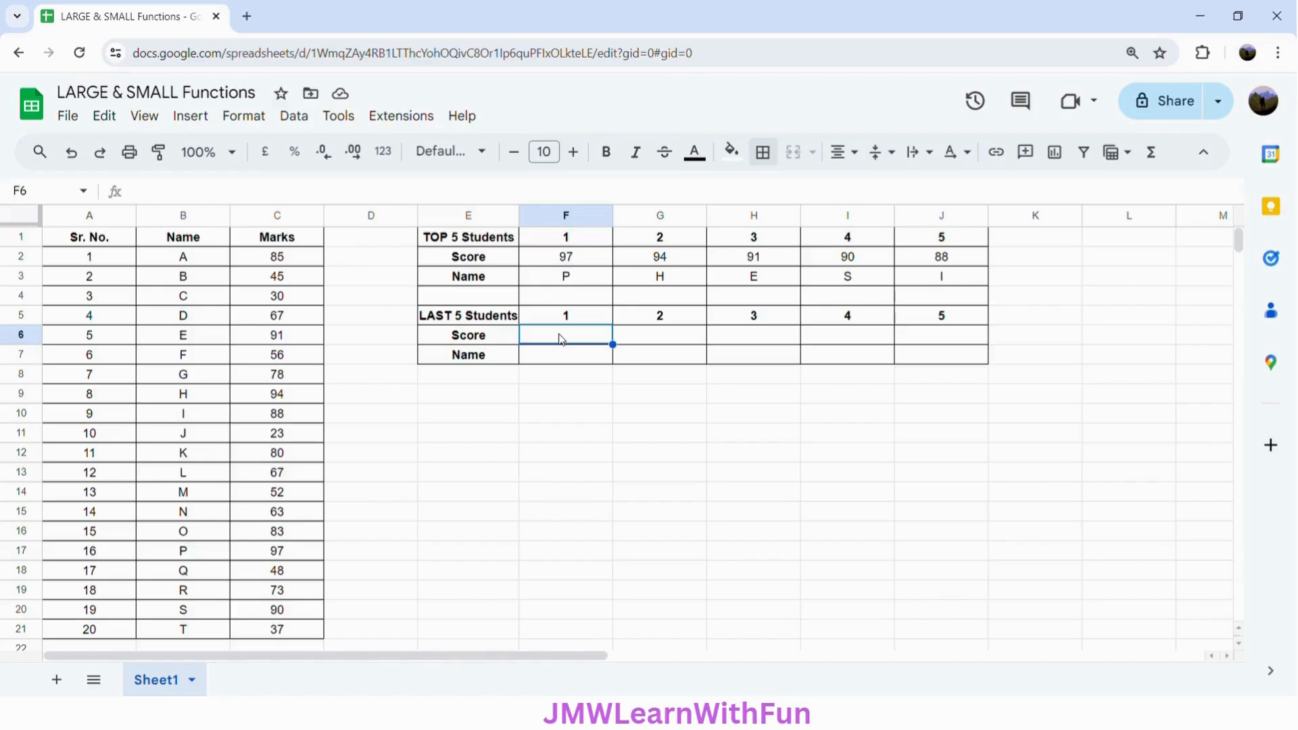
{"action": "type", "text": "=SMALL"}
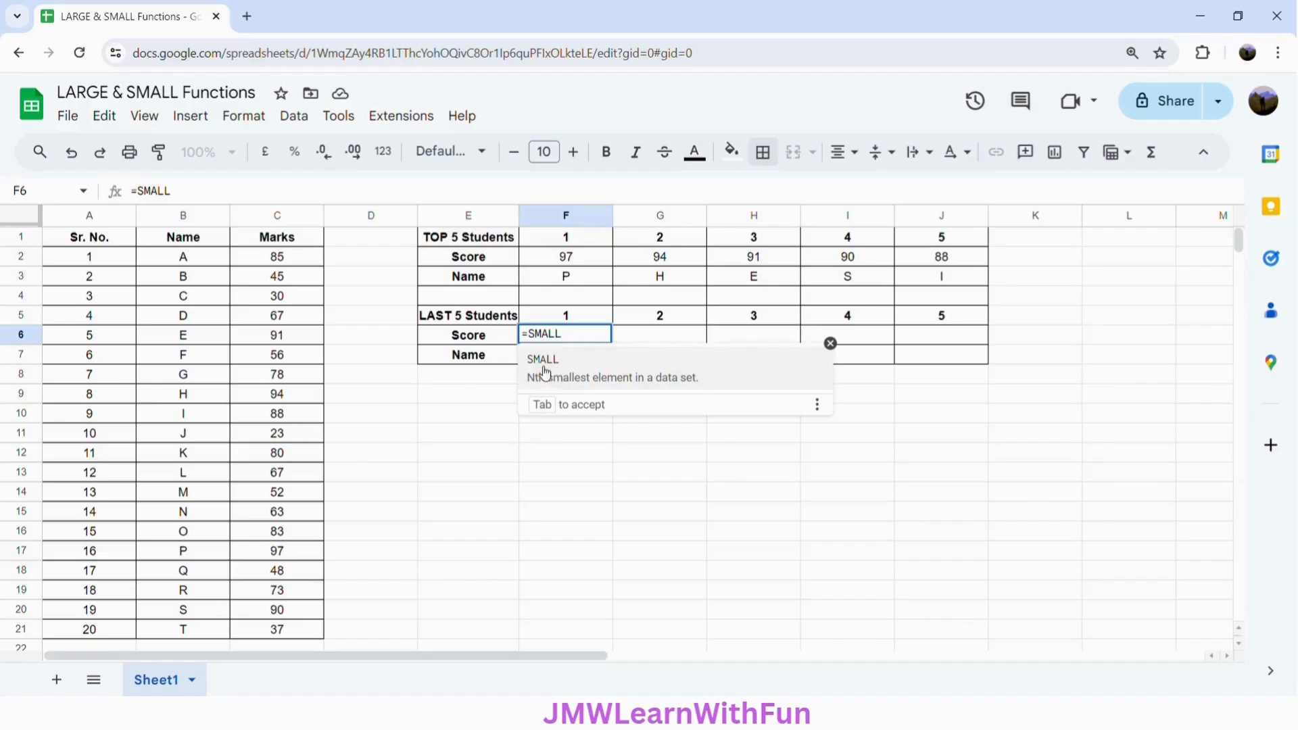
{"action": "left_click", "coordinate": [698, 391]}
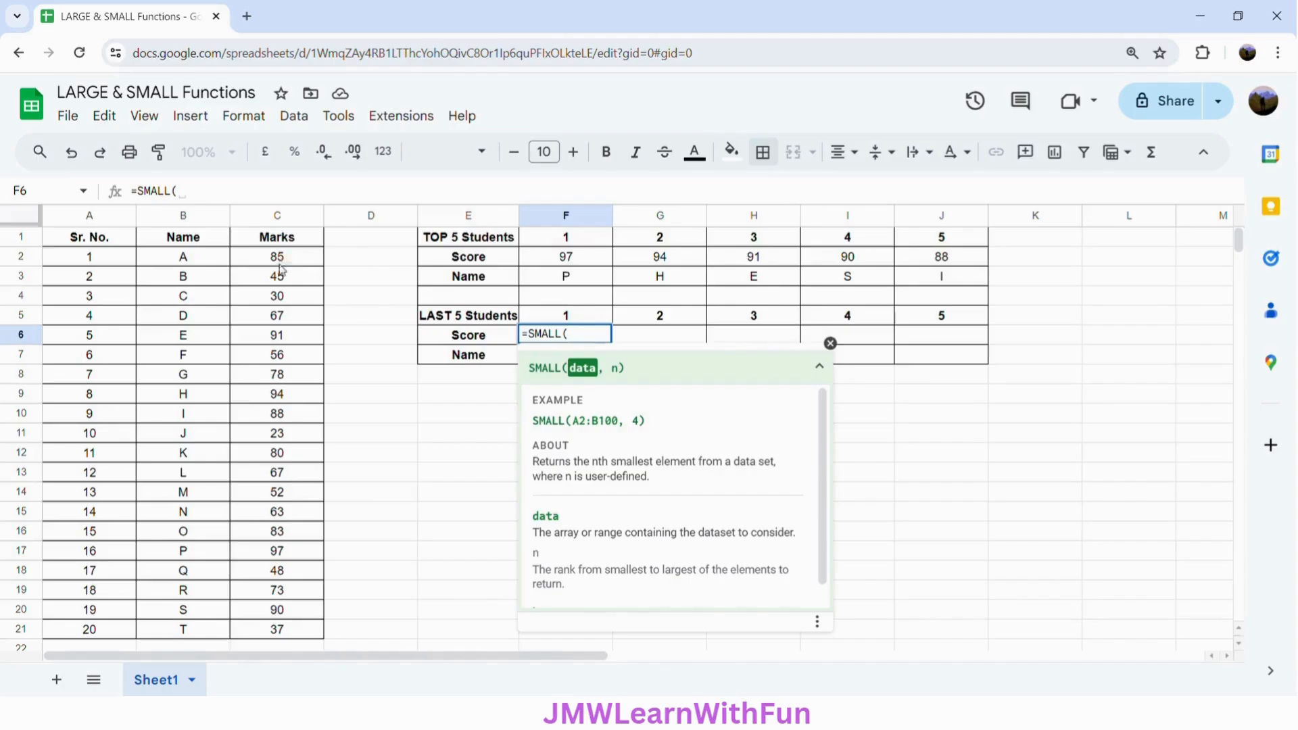
{"action": "left_click_drag", "start_coordinate": [279, 258], "coordinate": [277, 628]}
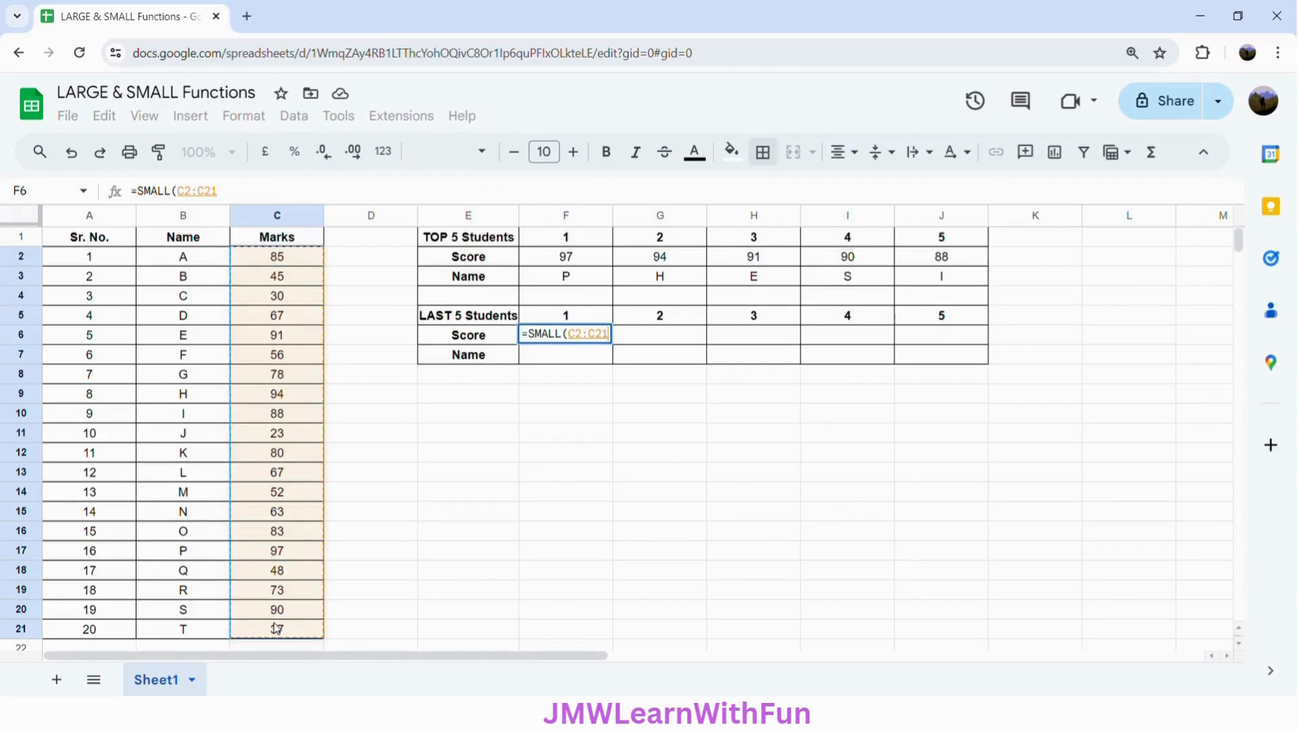
{"action": "key", "text": "F4"}
{"action": "type", "text": ","}
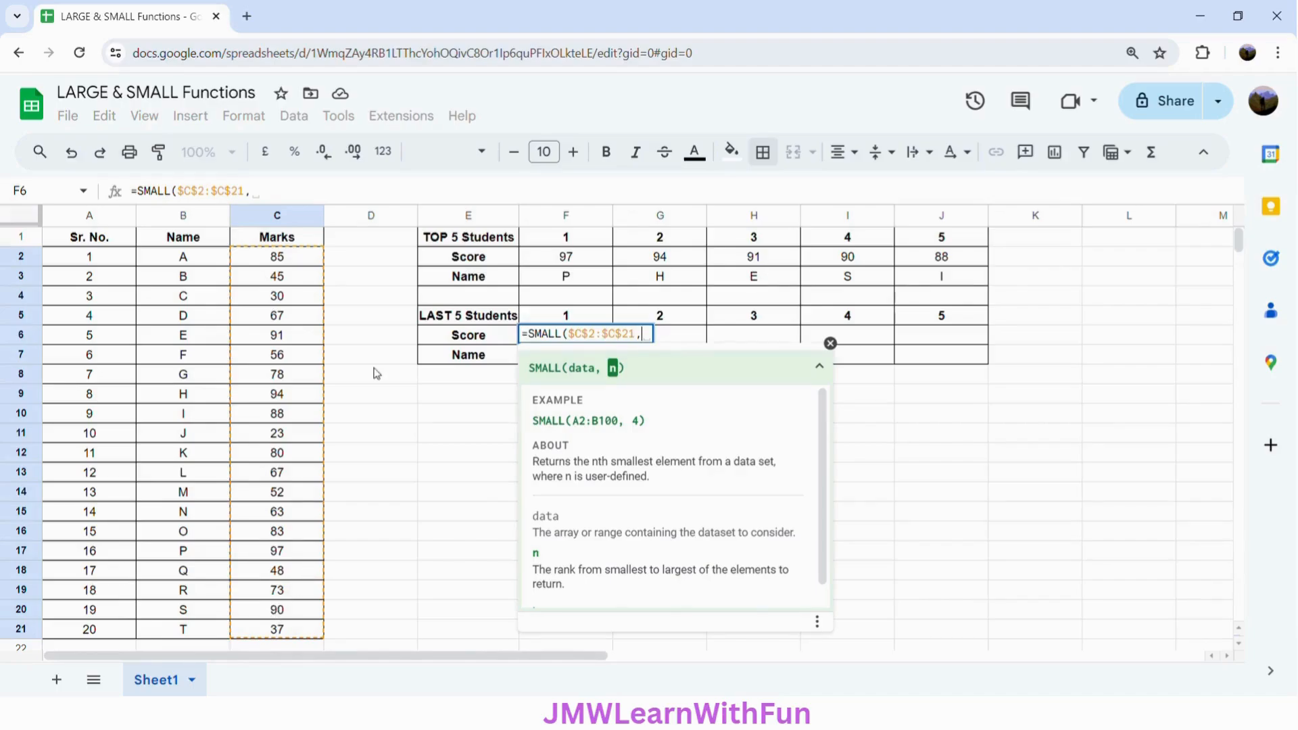
{"action": "left_click", "coordinate": [586, 313]}
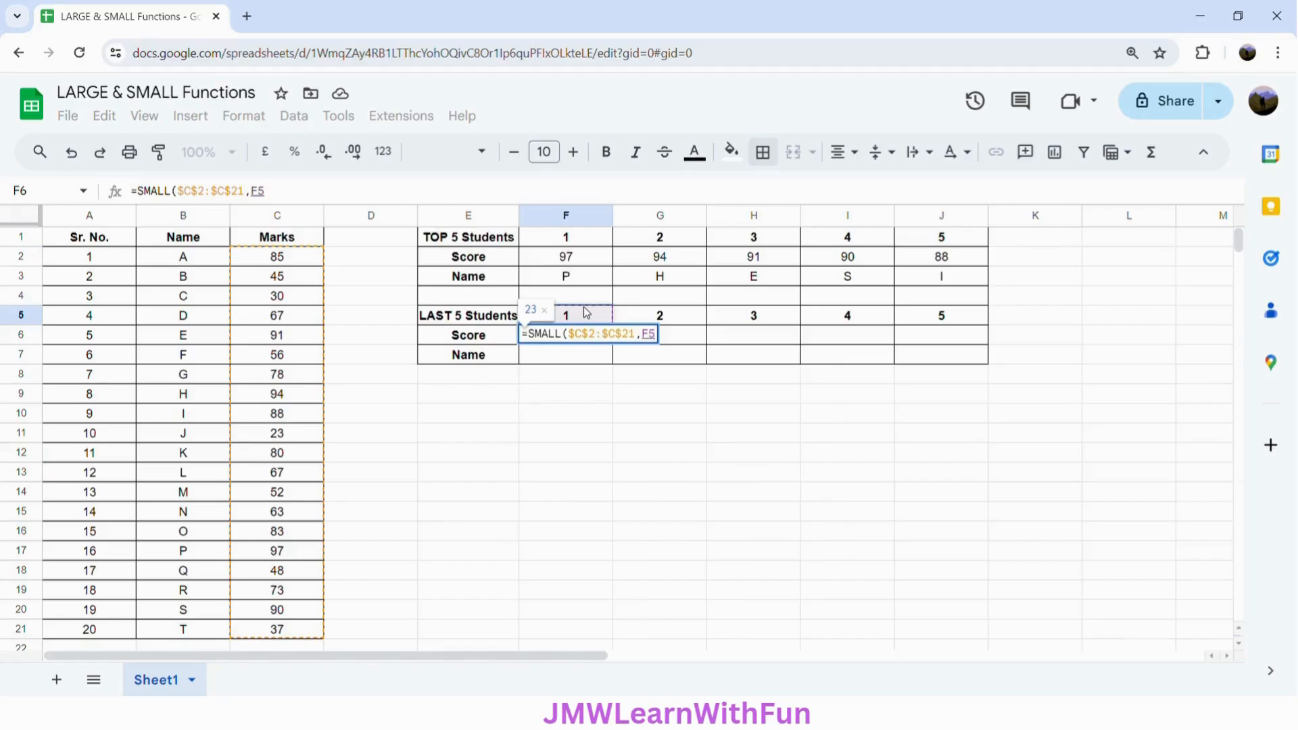
{"action": "type", "text": ")"}
{"action": "key", "text": "Return"}
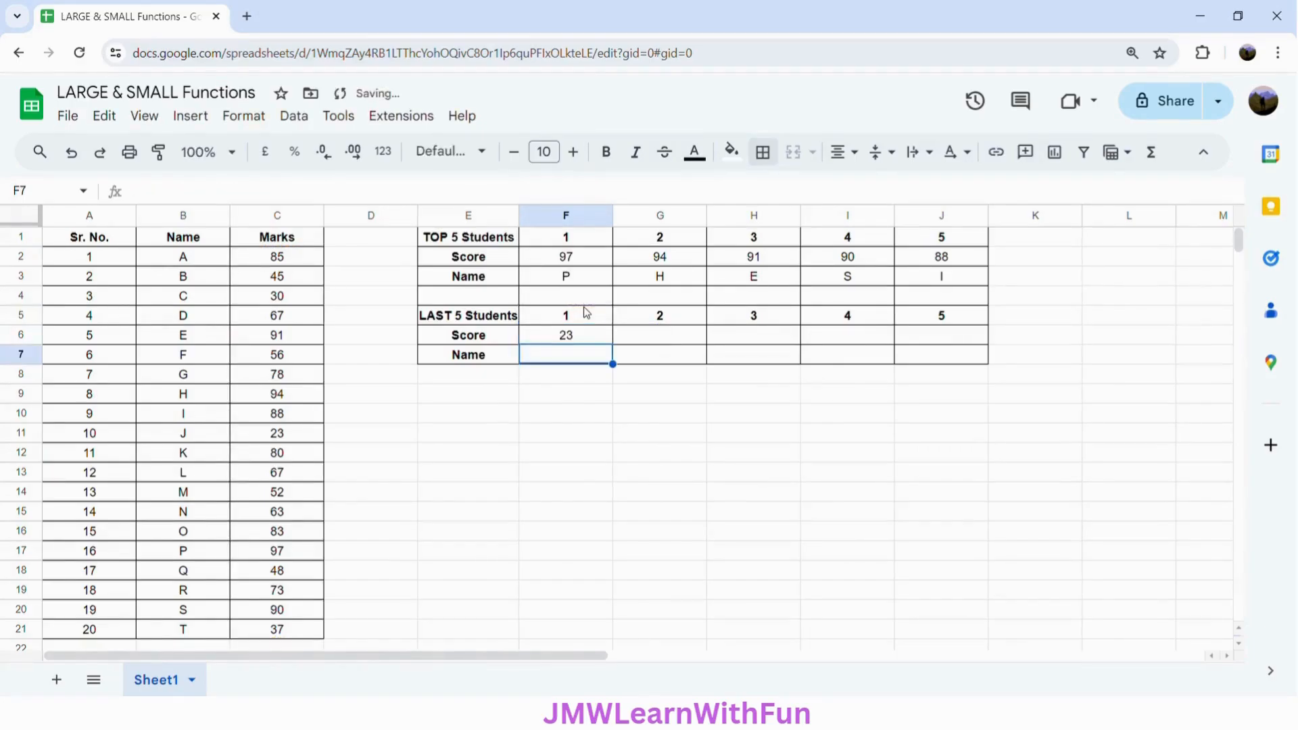
Step: Copy the SMALL formula from F6 across to J6 to fill the last five students' scores
{"action": "left_click", "coordinate": [595, 338]}
{"action": "left_click_drag", "start_coordinate": [612, 345], "coordinate": [925, 343]}
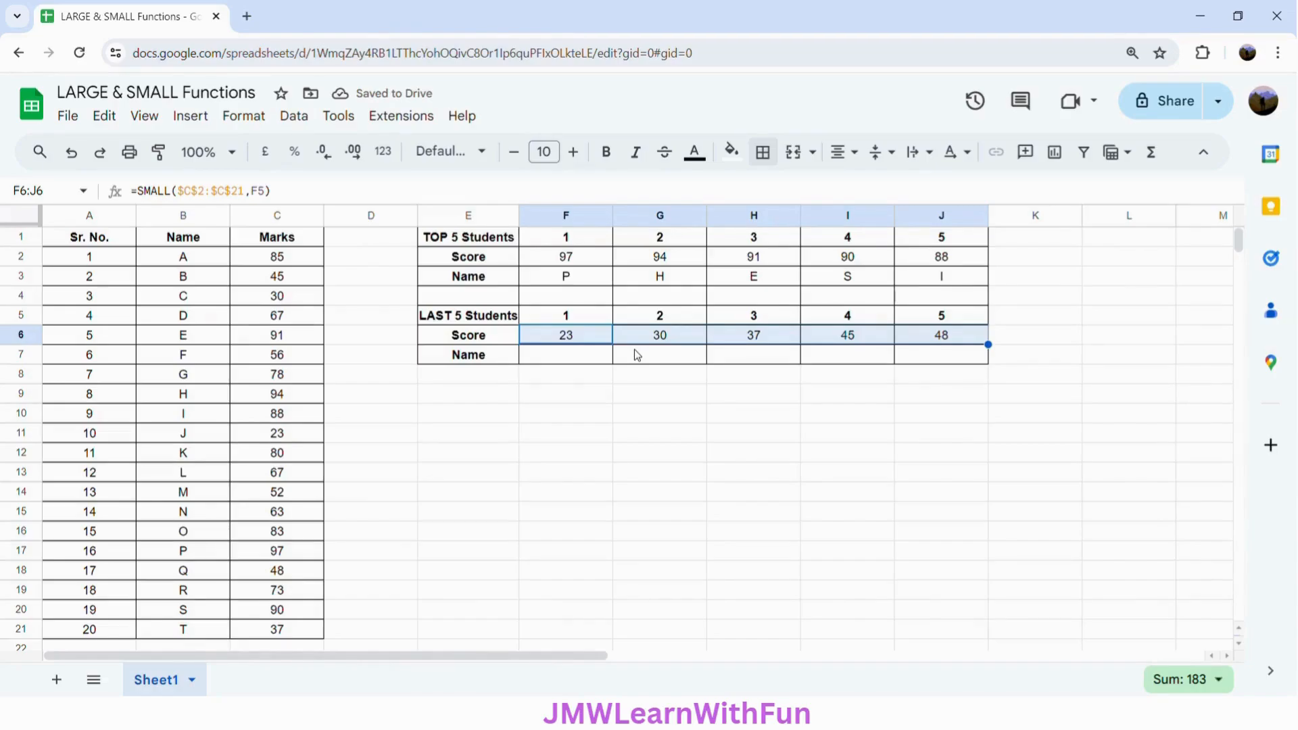
{"action": "left_click", "coordinate": [574, 340]}
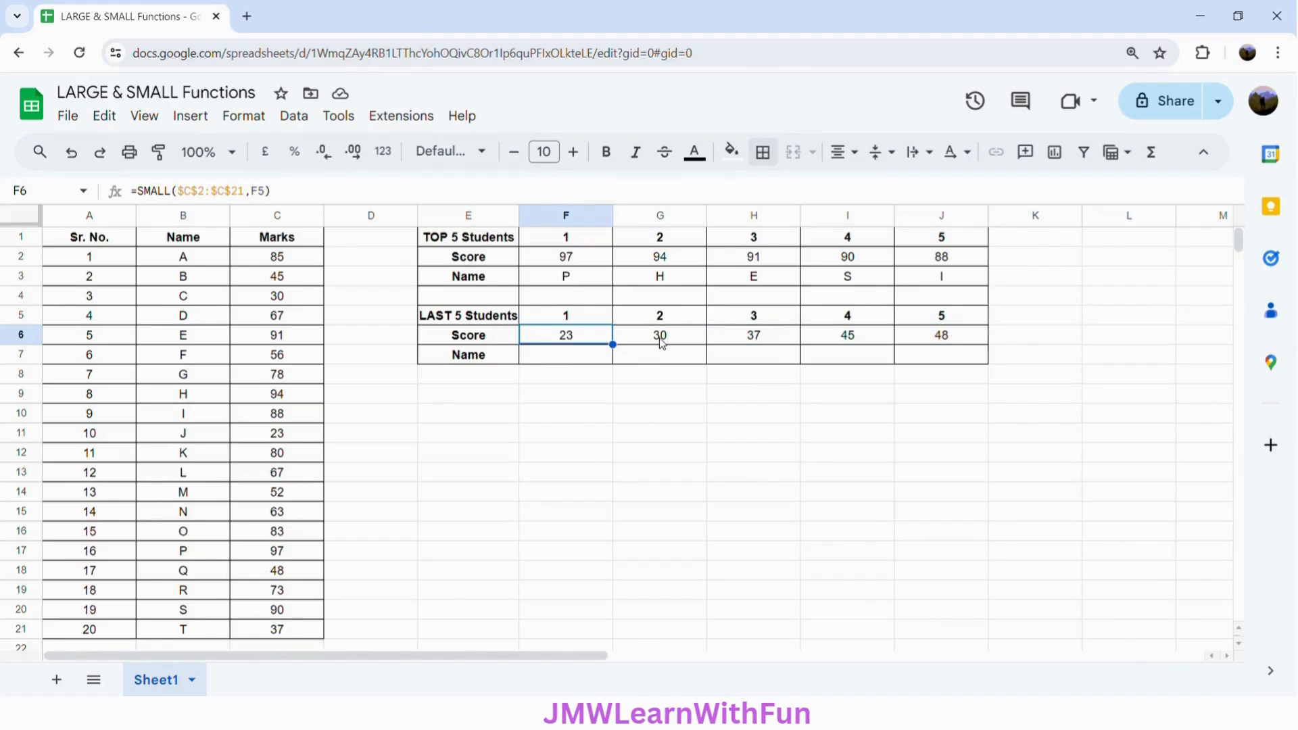
Step: Copy the FILTER formula from F3 into F7 and extend it across to J7 for the last five students' names
{"action": "left_click", "coordinate": [585, 280]}
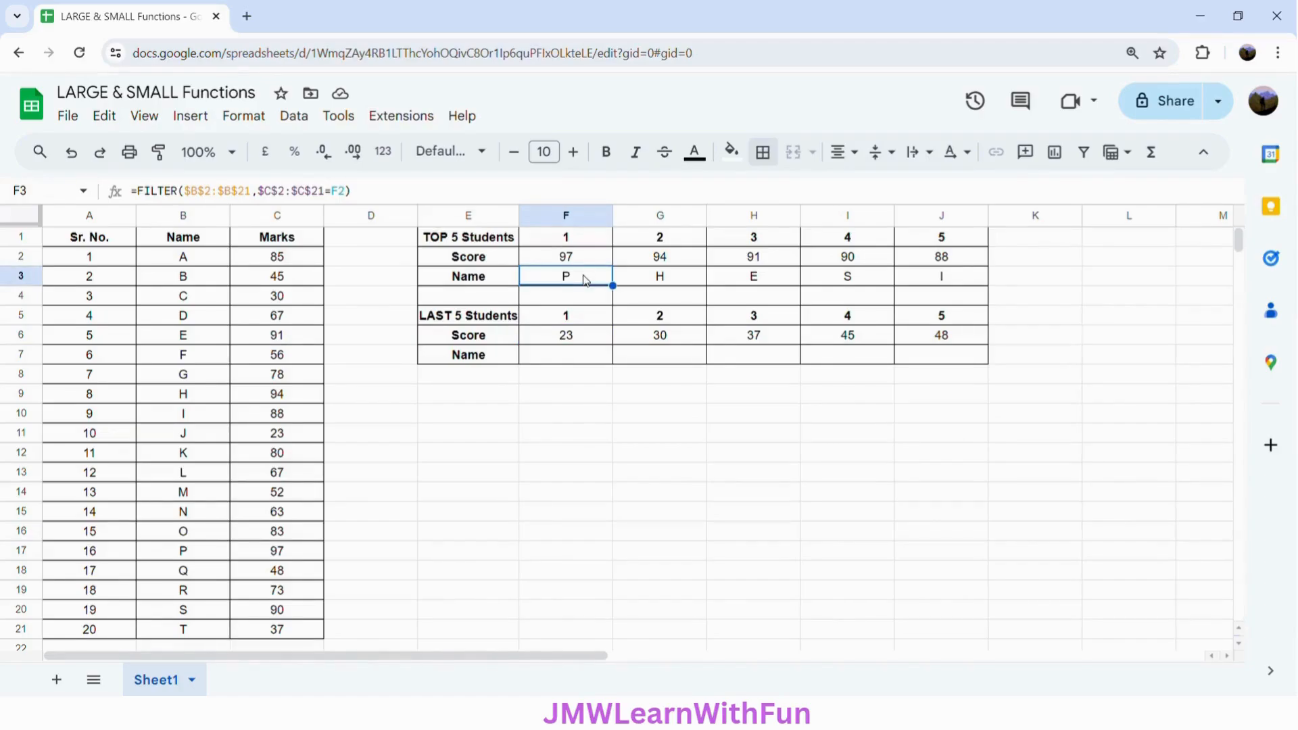
{"action": "key", "text": "ctrl+c"}
{"action": "left_click", "coordinate": [577, 361]}
{"action": "key", "text": "ctrl+v"}
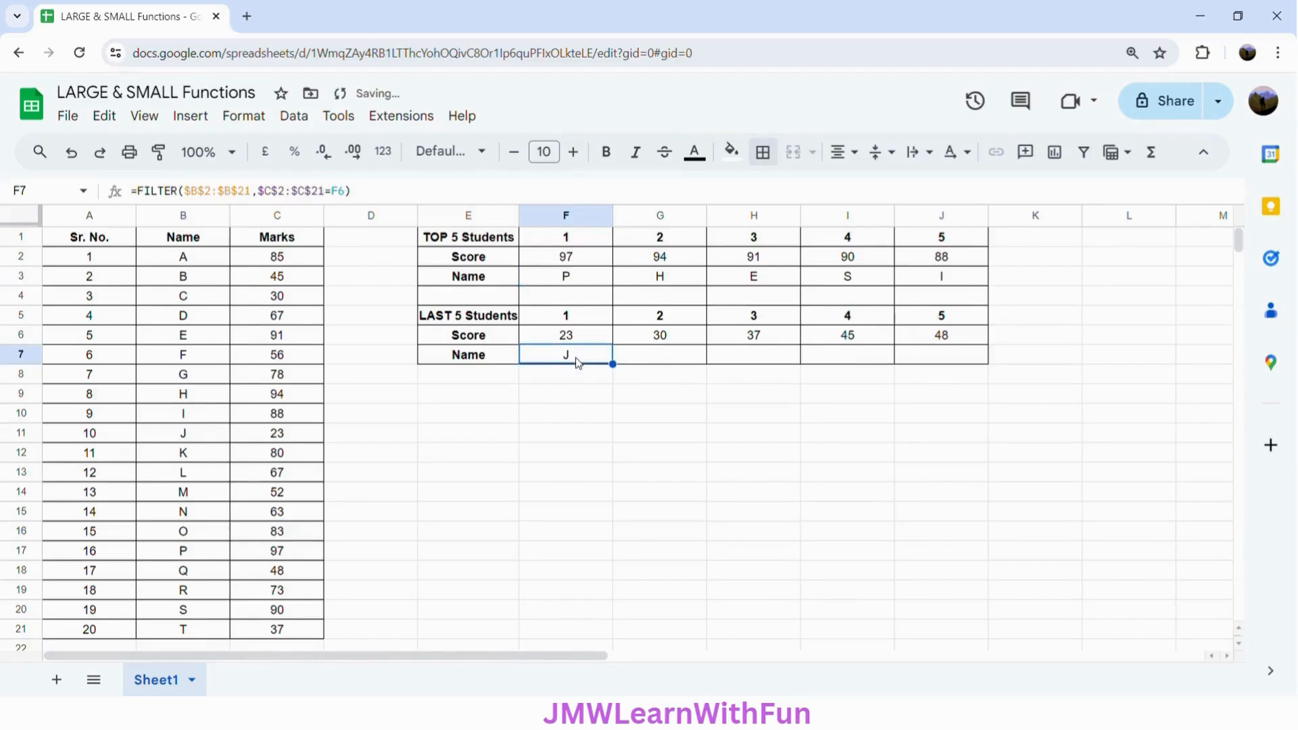
{"action": "double_click", "coordinate": [581, 363]}
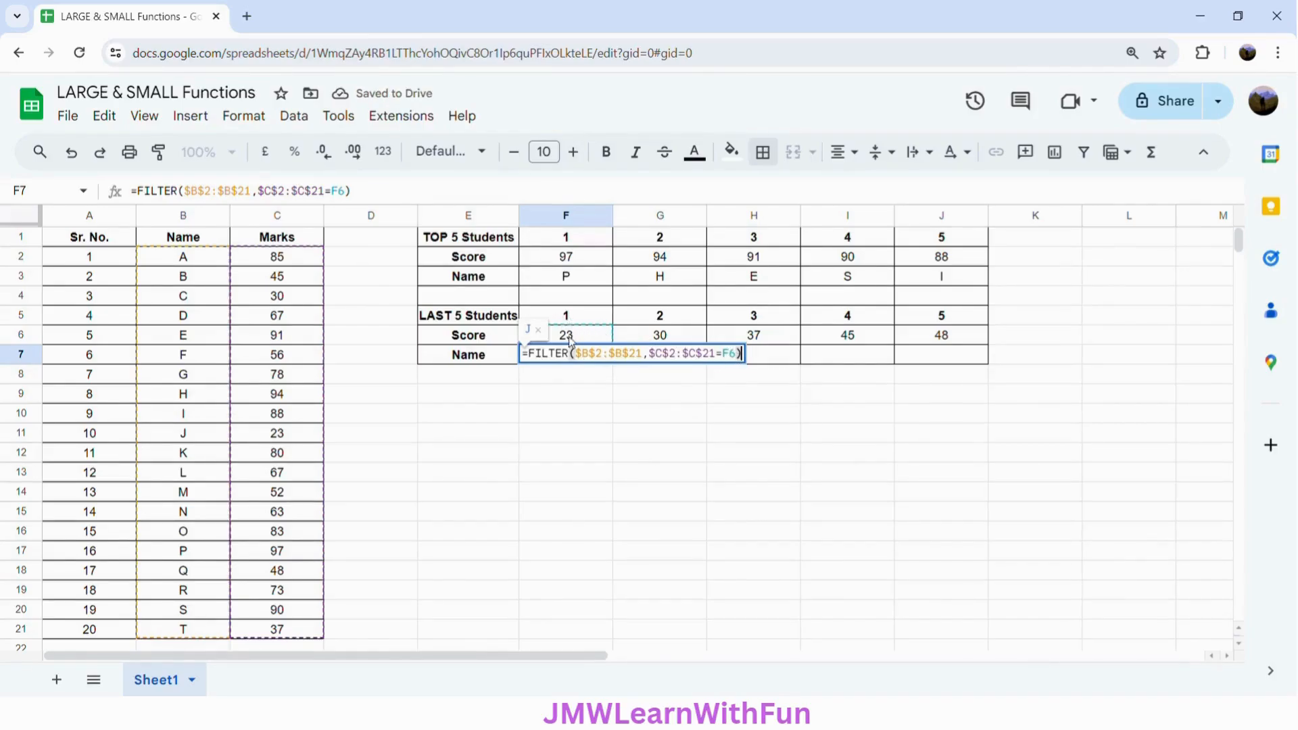
{"action": "key", "text": "Escape"}
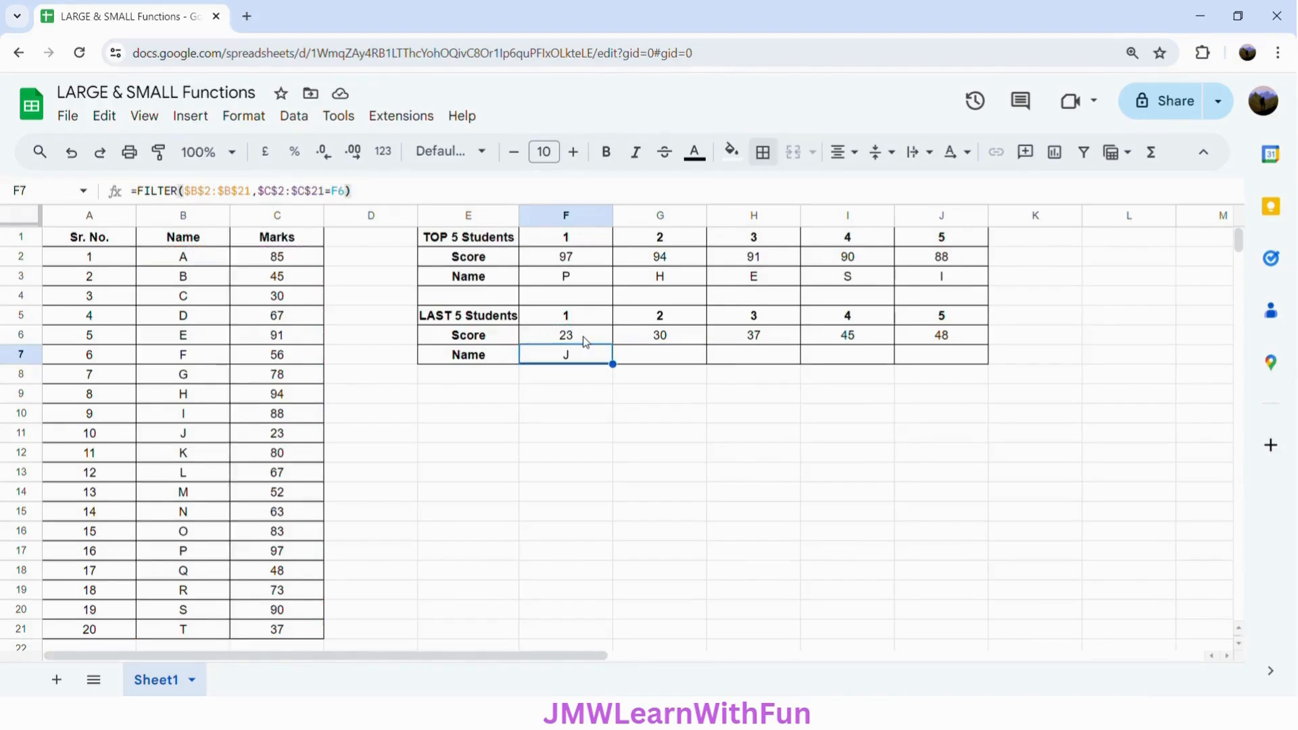
{"action": "left_click_drag", "start_coordinate": [623, 373], "coordinate": [964, 370]}
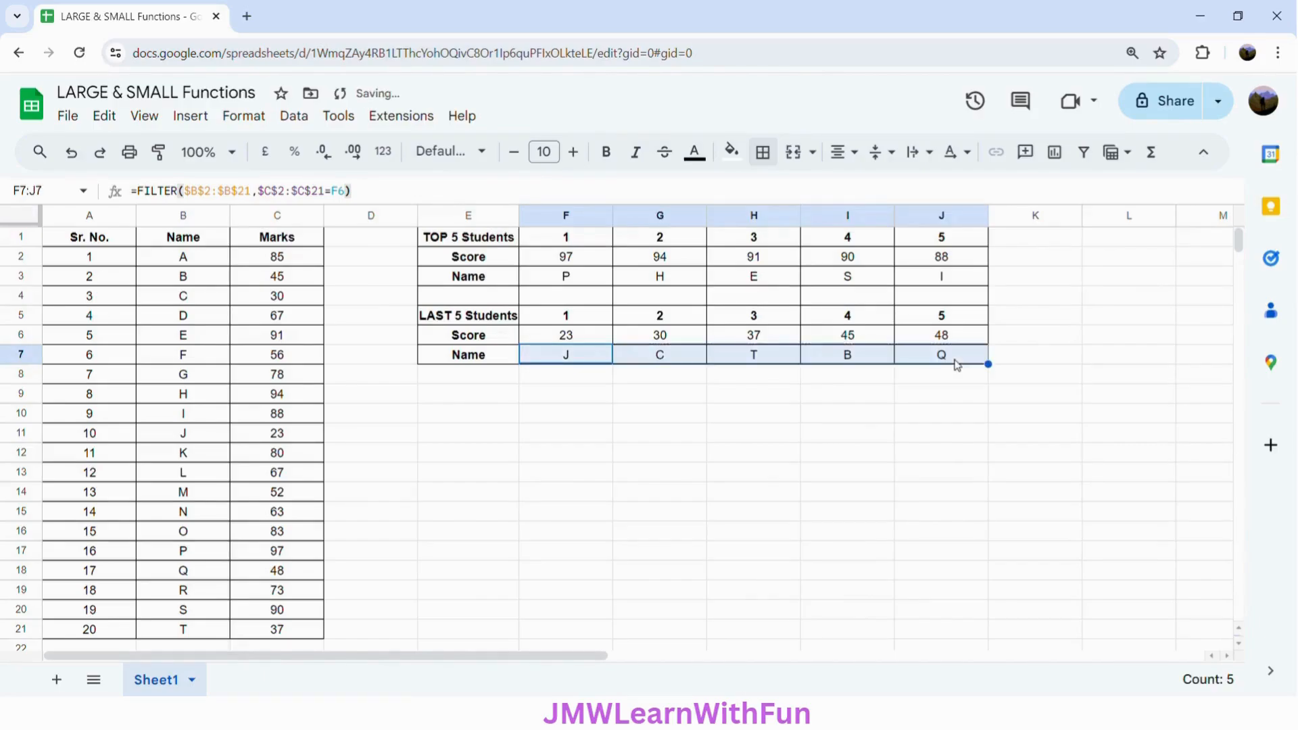
Step: Check each last-five name in F7:J7 against the matching name and marks in the source list
{"action": "left_click", "coordinate": [601, 359]}
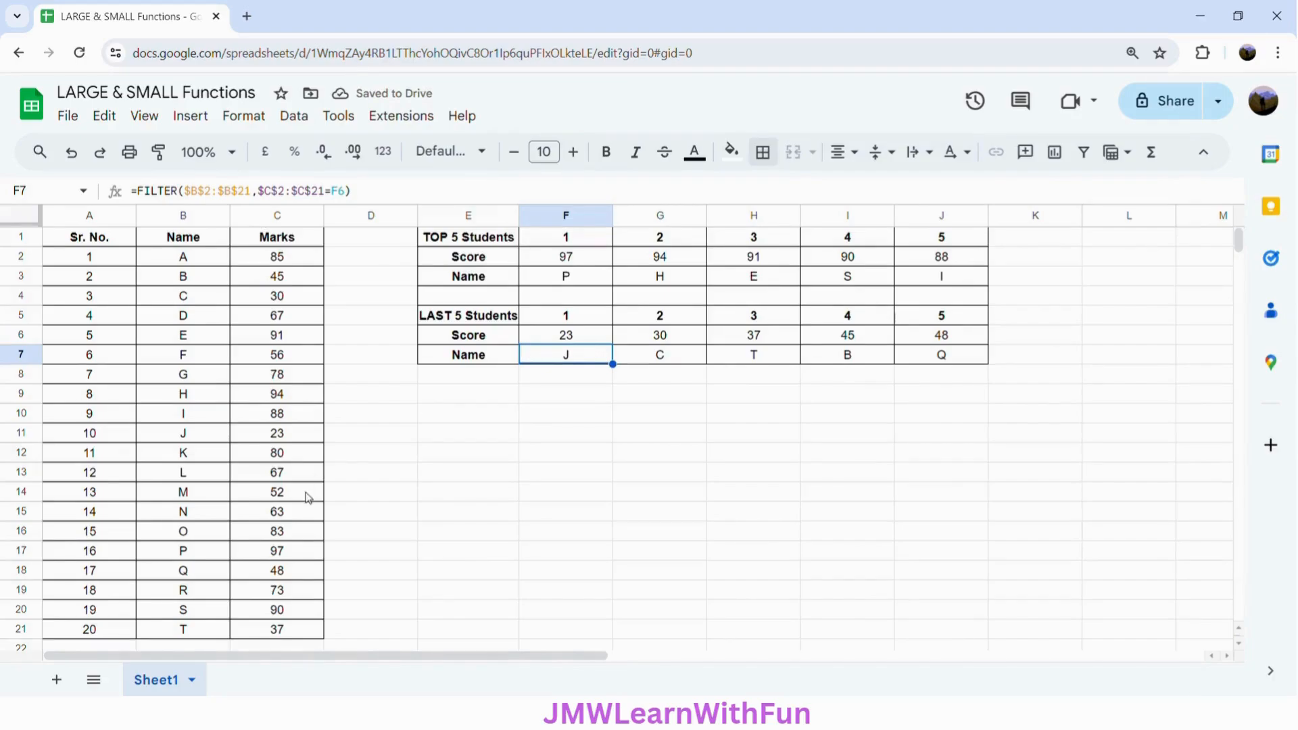
{"action": "left_click_drag", "start_coordinate": [192, 433], "coordinate": [259, 435]}
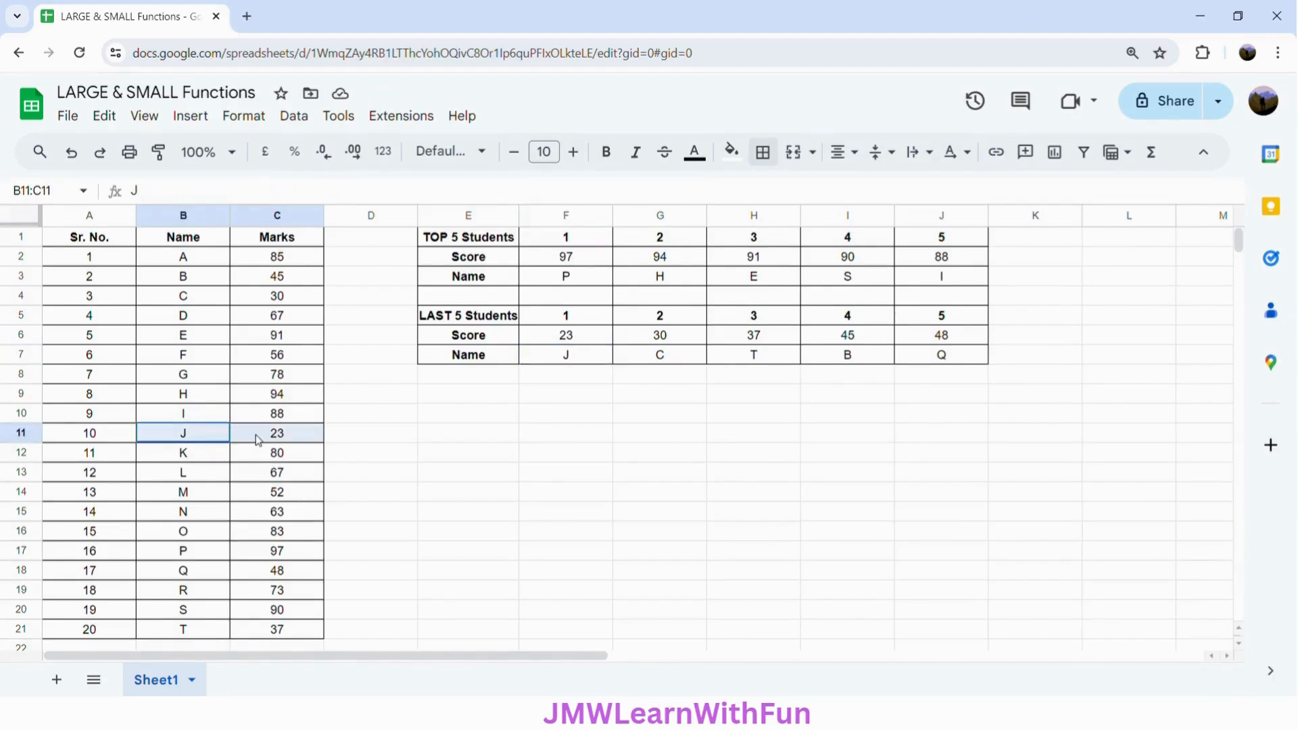
{"action": "left_click", "coordinate": [658, 359]}
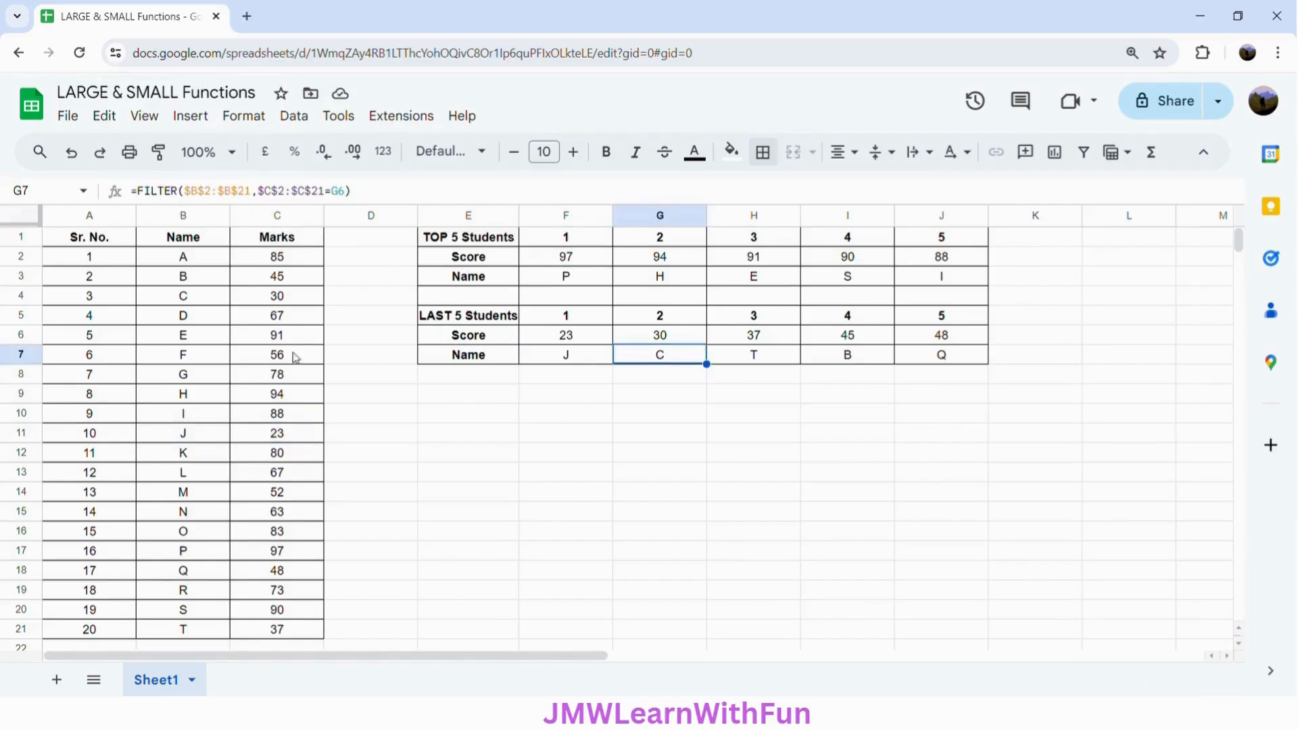
{"action": "left_click_drag", "start_coordinate": [204, 301], "coordinate": [293, 302]}
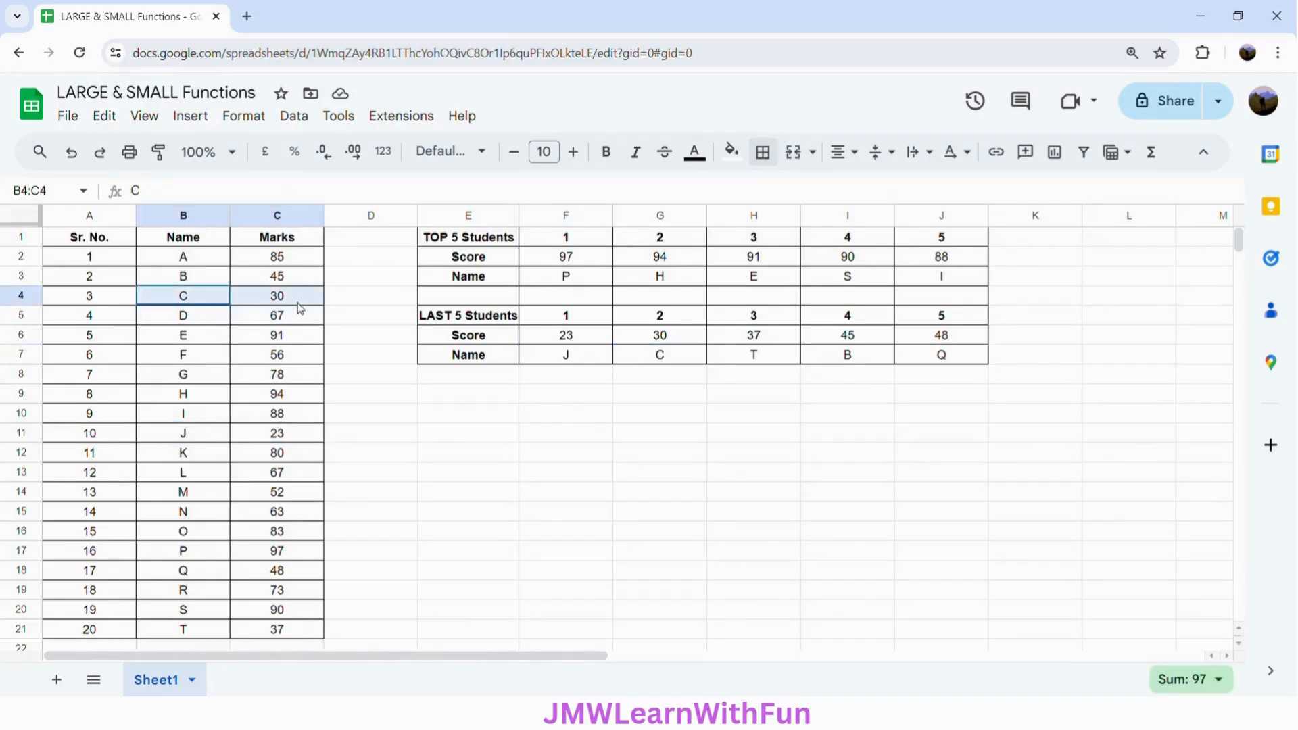
{"action": "left_click", "coordinate": [727, 355]}
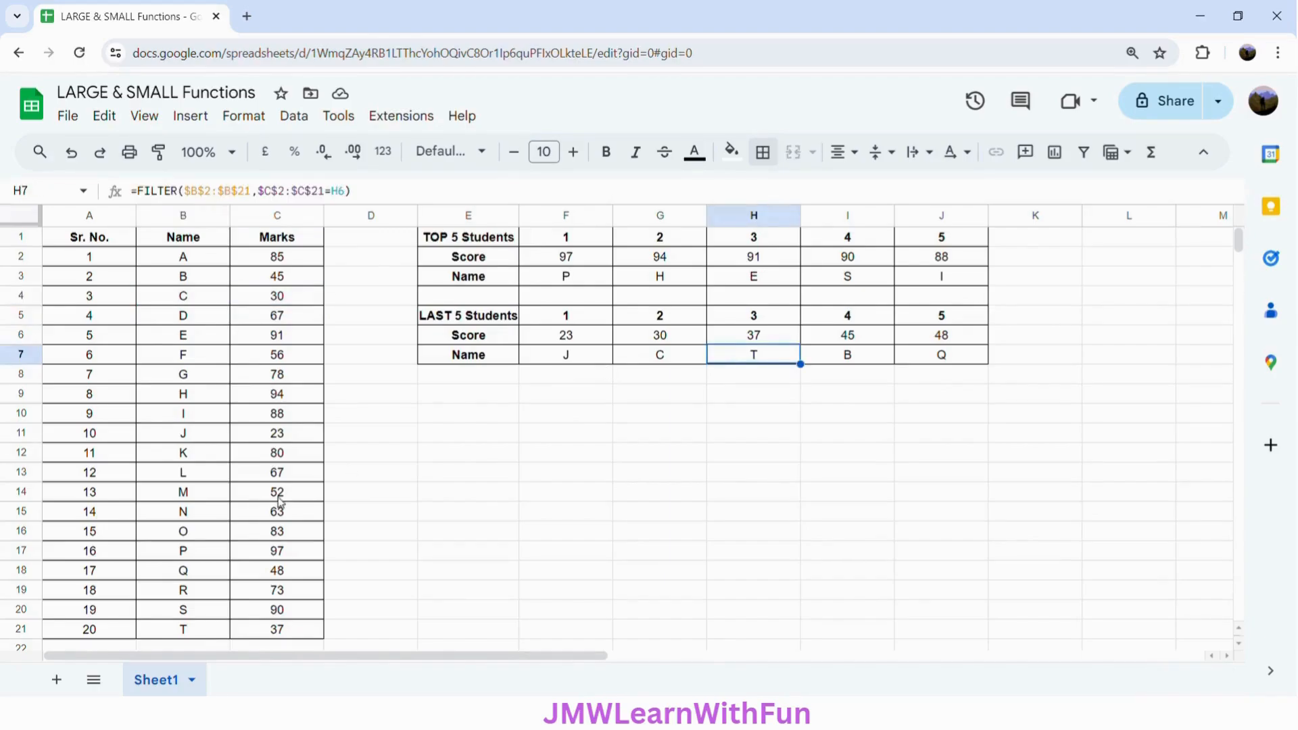
{"action": "left_click_drag", "start_coordinate": [191, 634], "coordinate": [263, 633]}
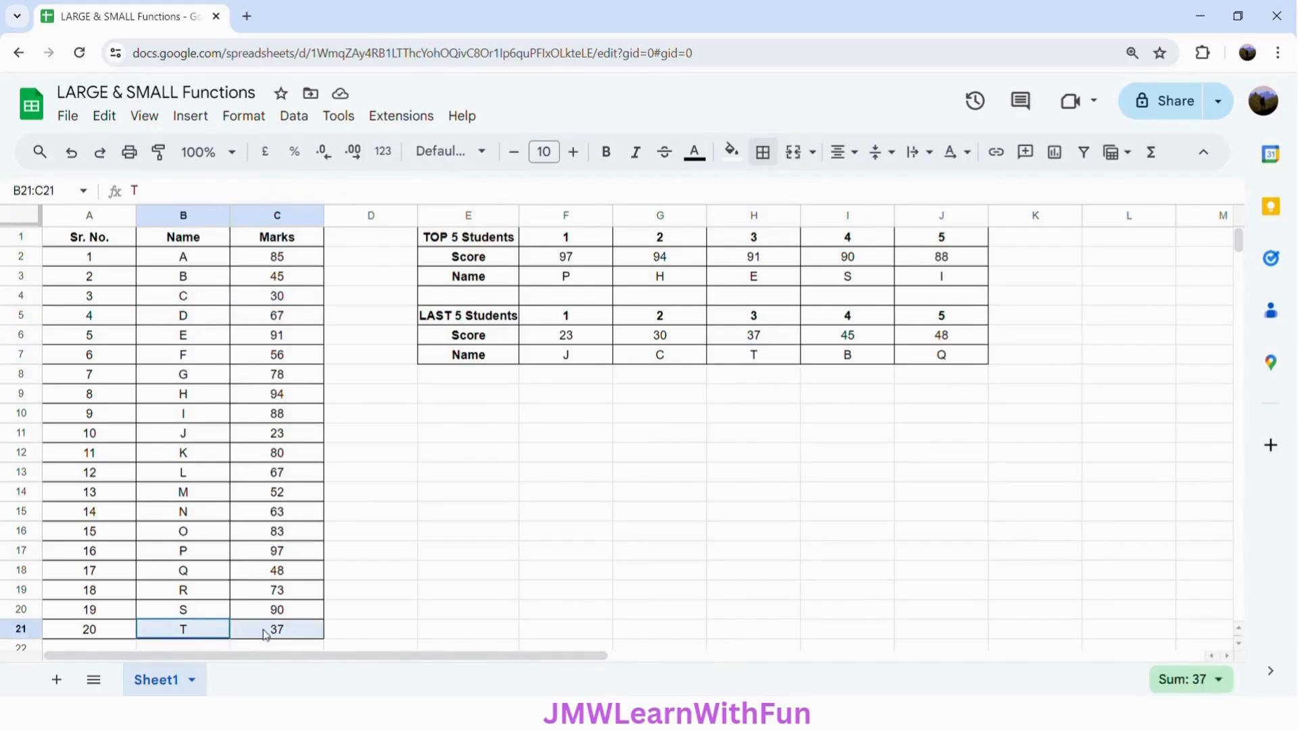
{"action": "left_click", "coordinate": [838, 356]}
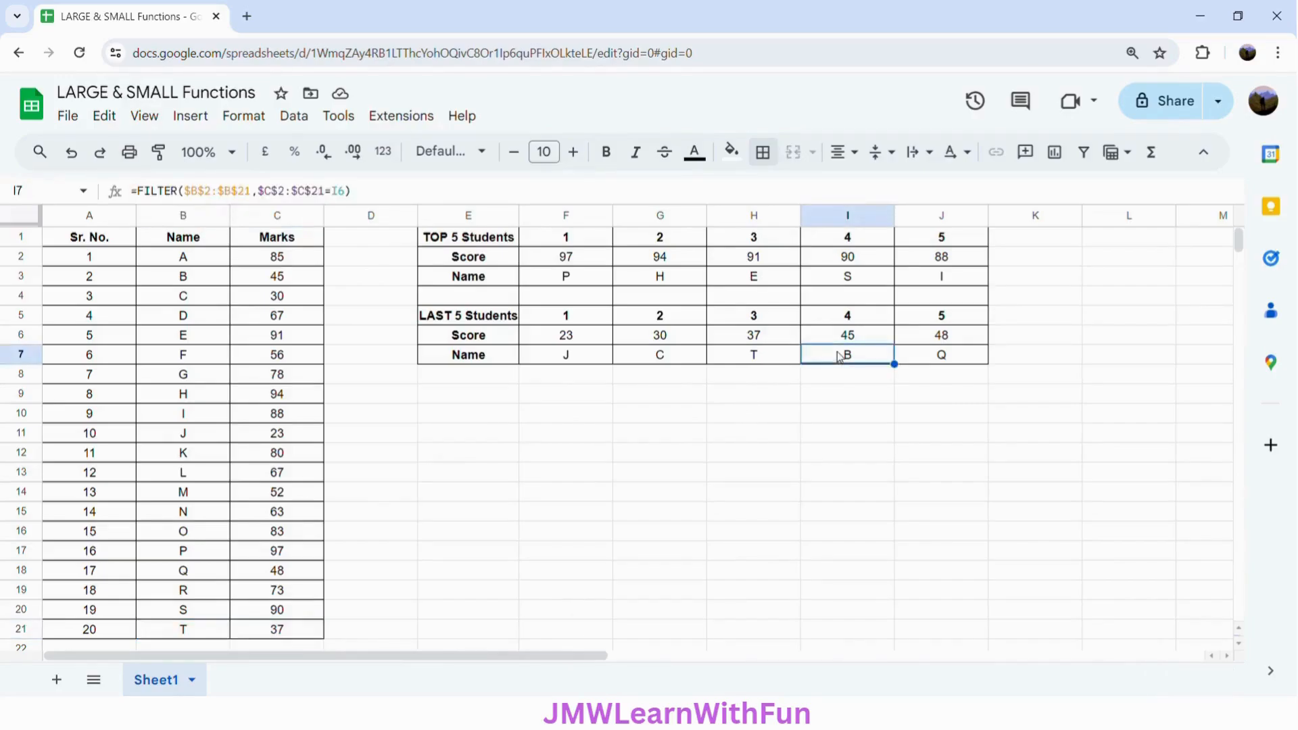
{"action": "left_click_drag", "start_coordinate": [191, 280], "coordinate": [274, 278]}
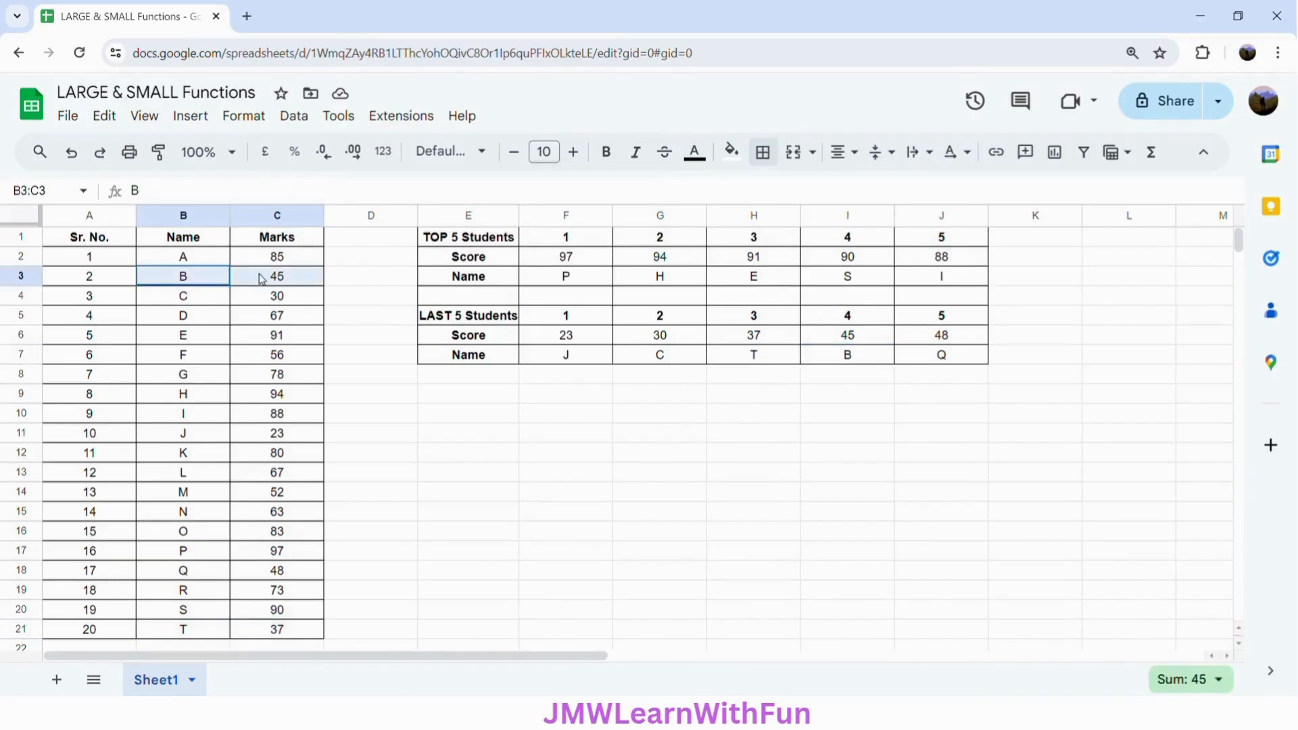
{"action": "left_click", "coordinate": [952, 361]}
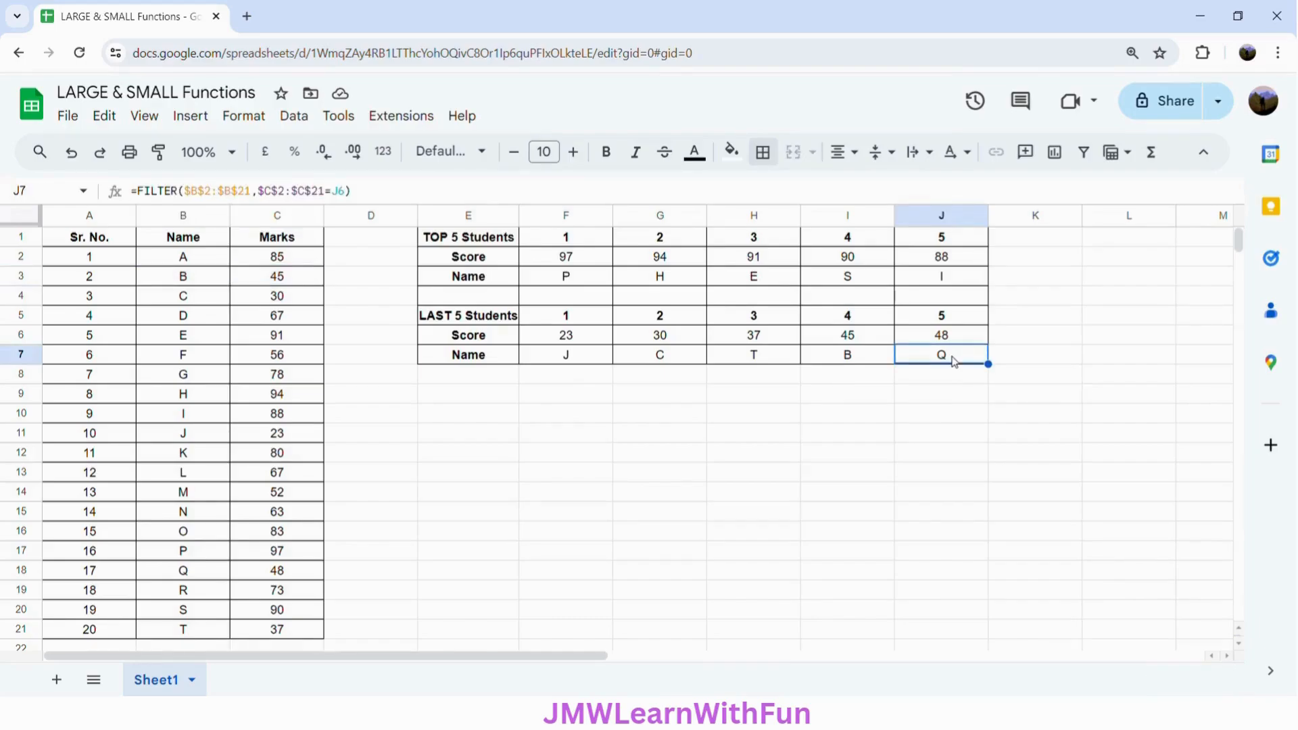
{"action": "left_click_drag", "start_coordinate": [193, 572], "coordinate": [266, 575]}
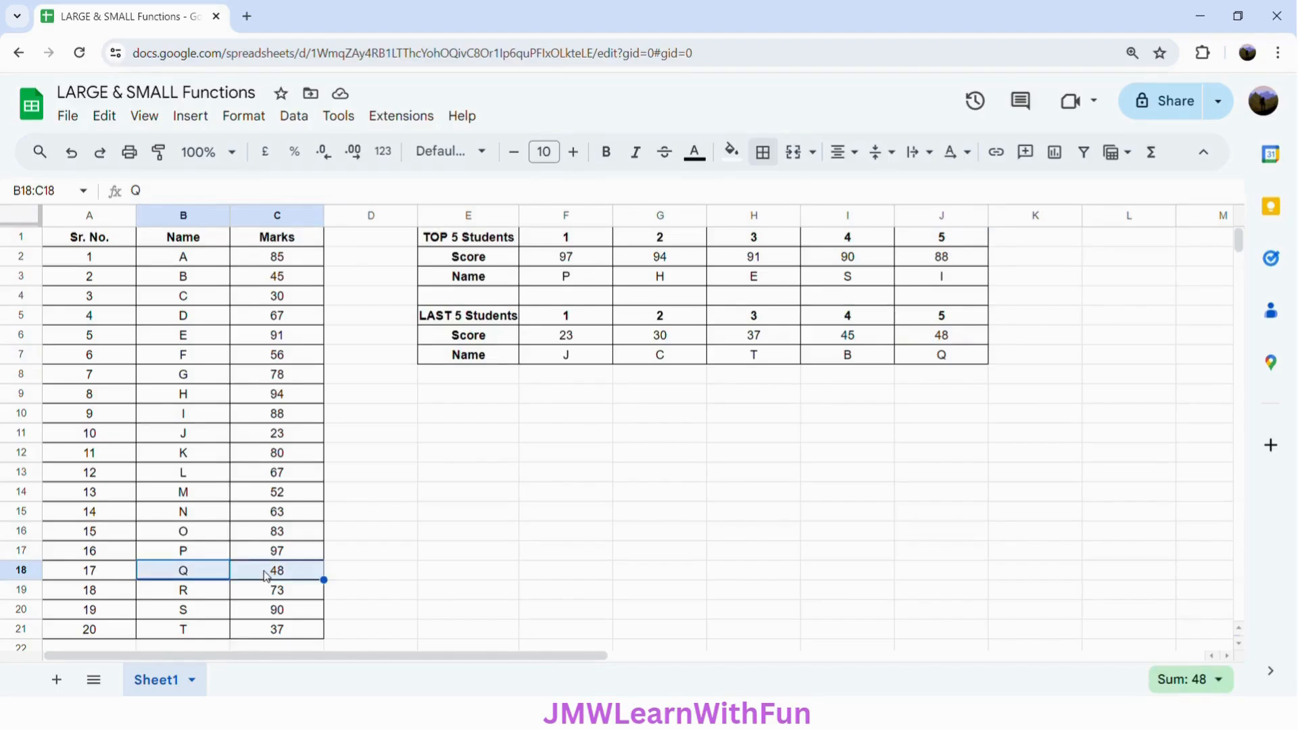
Step: Review the LARGE formula in F2 and the SMALL formula in F6 of the finished tables
{"action": "left_click", "coordinate": [485, 241]}
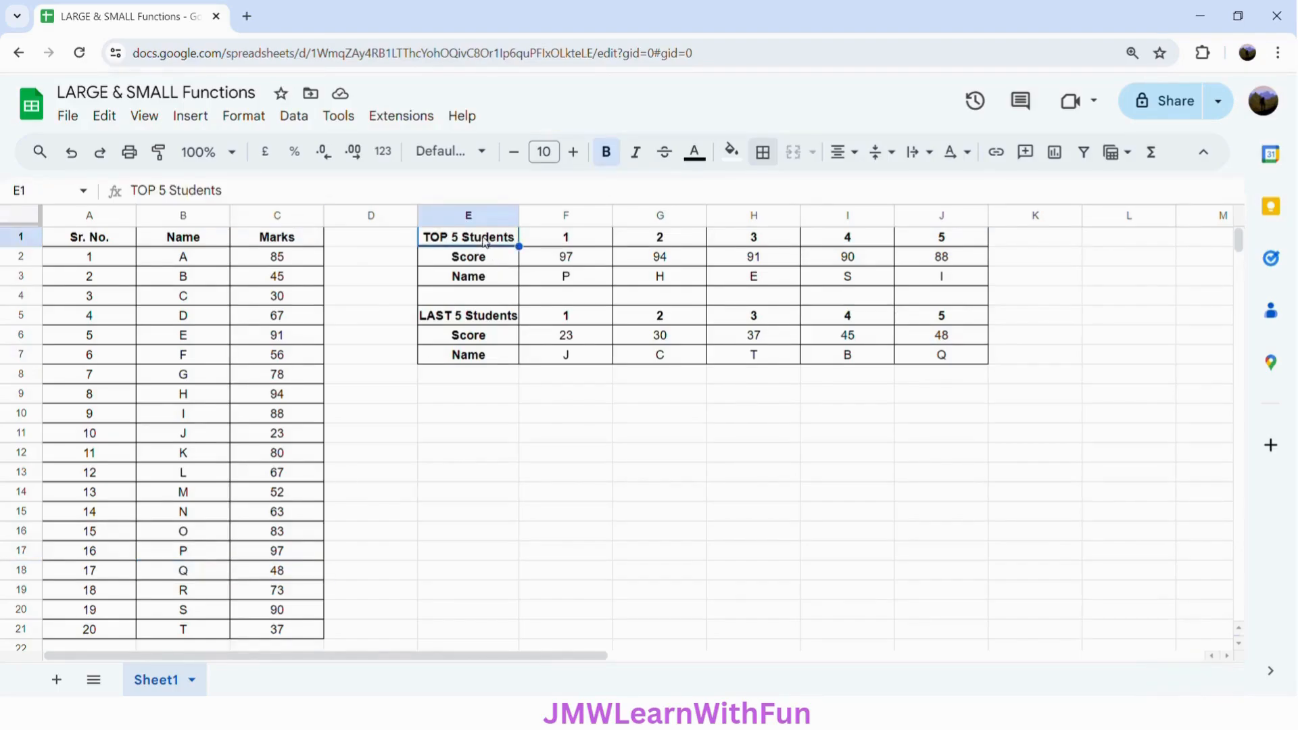
{"action": "left_click", "coordinate": [566, 257]}
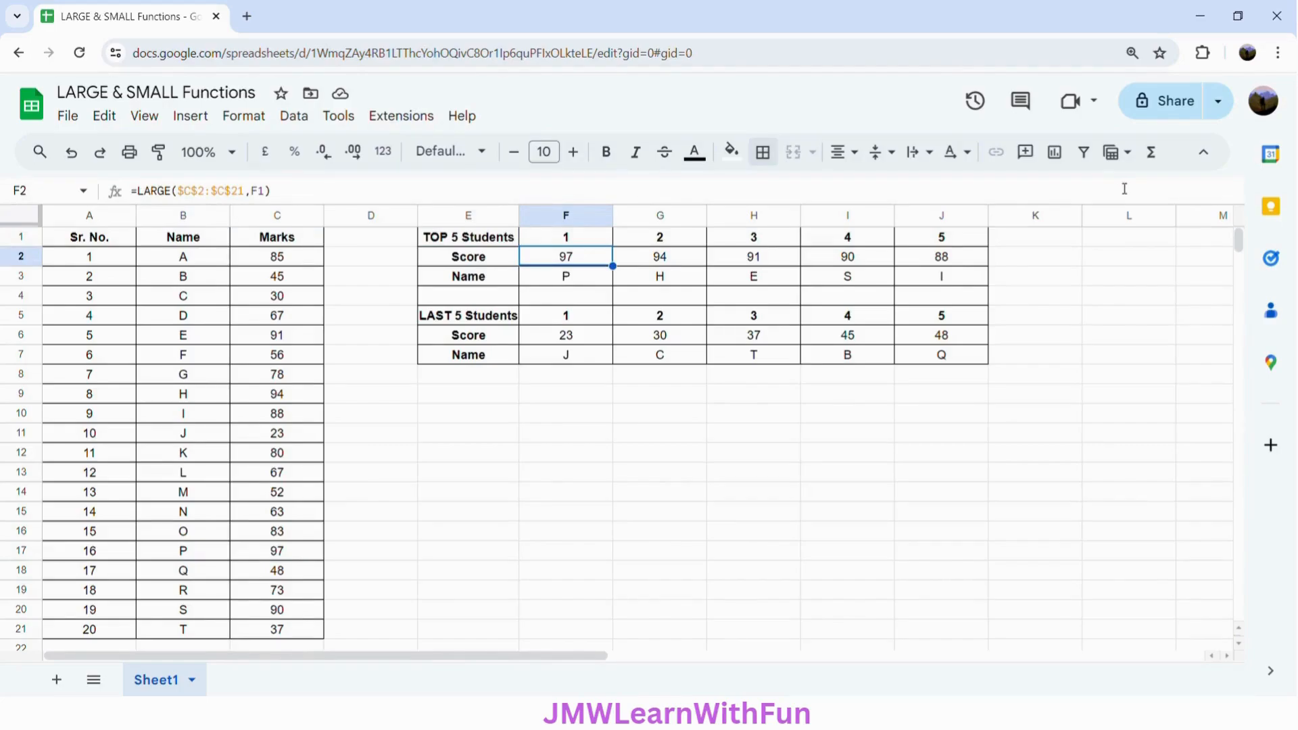
{"action": "left_click", "coordinate": [575, 338]}
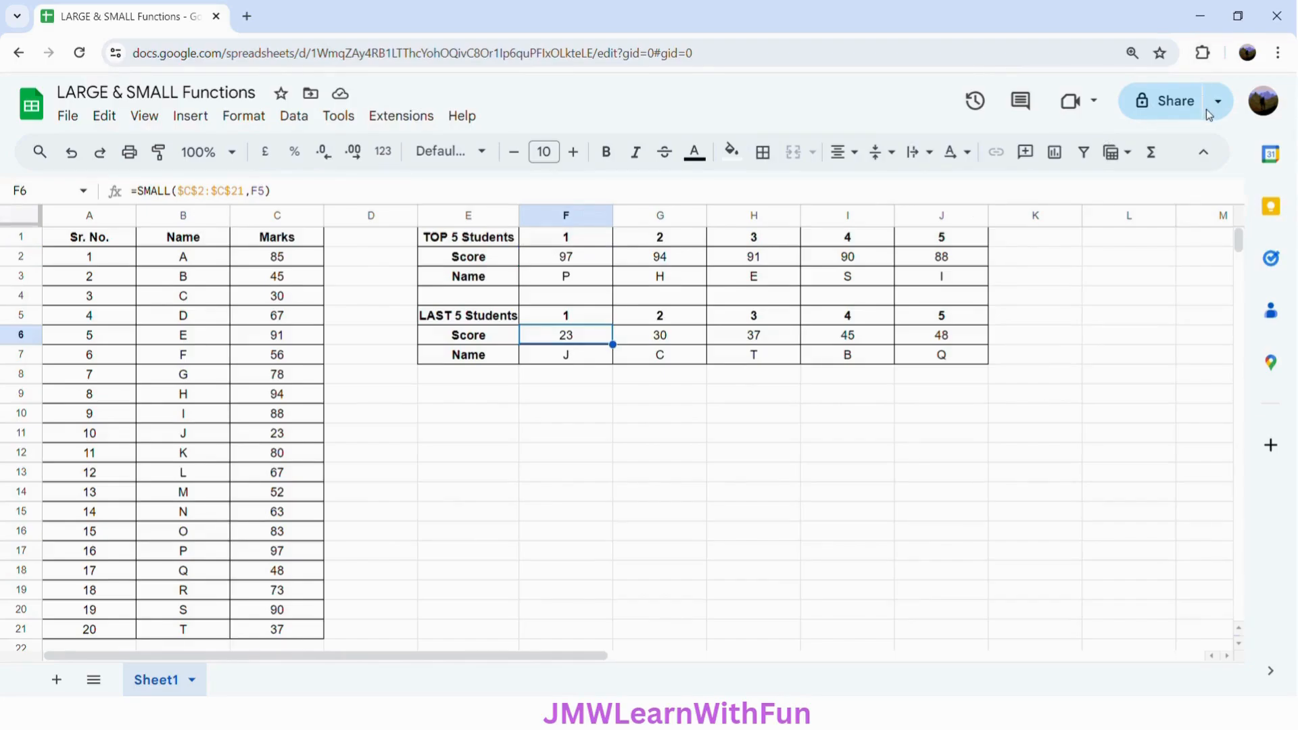